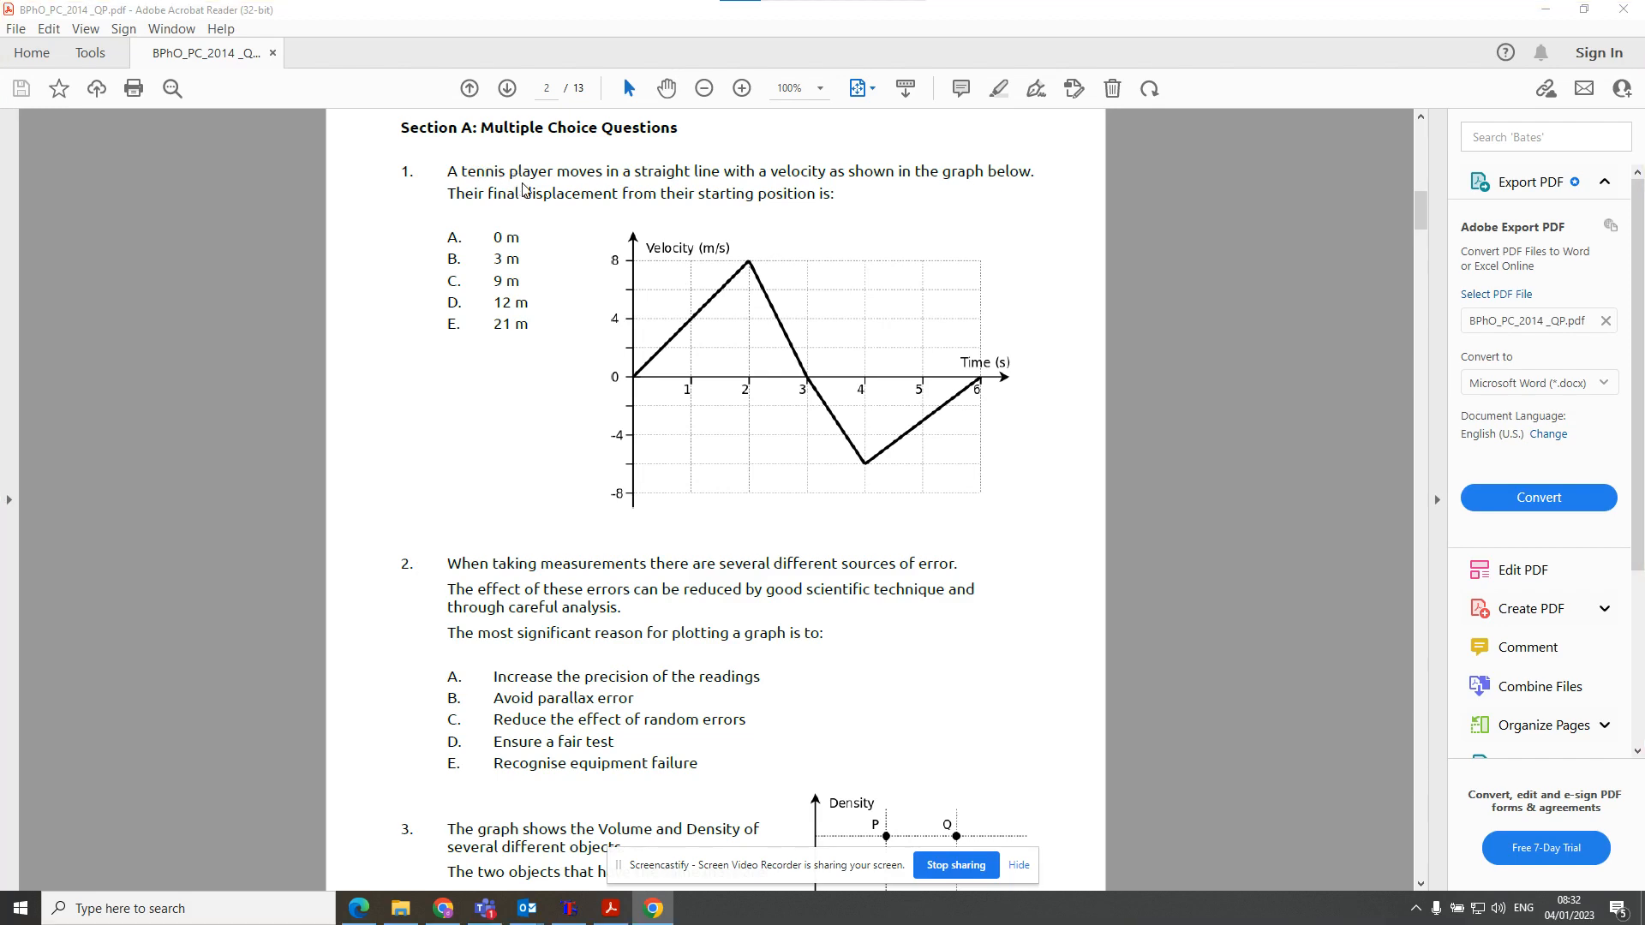
Capture question 1 with its answers and velocity graph as a rectangular snip and open it in Snip & Sketch, clear of the PDF
key("super+shift+s")
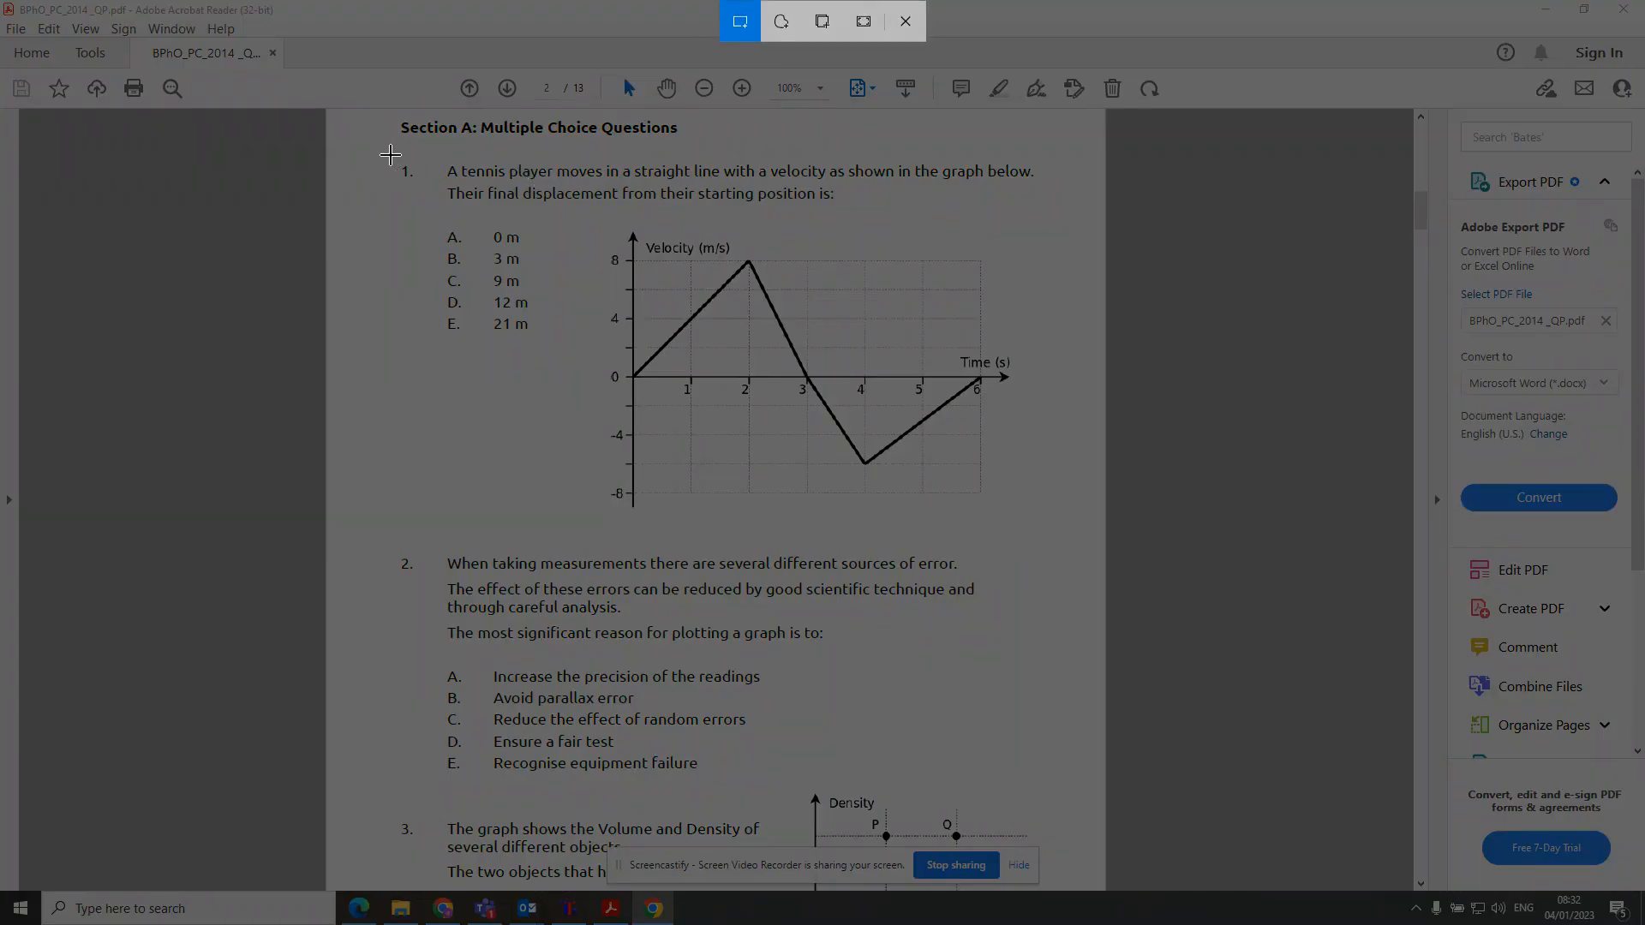
left_click_drag(390, 155, 1049, 527)
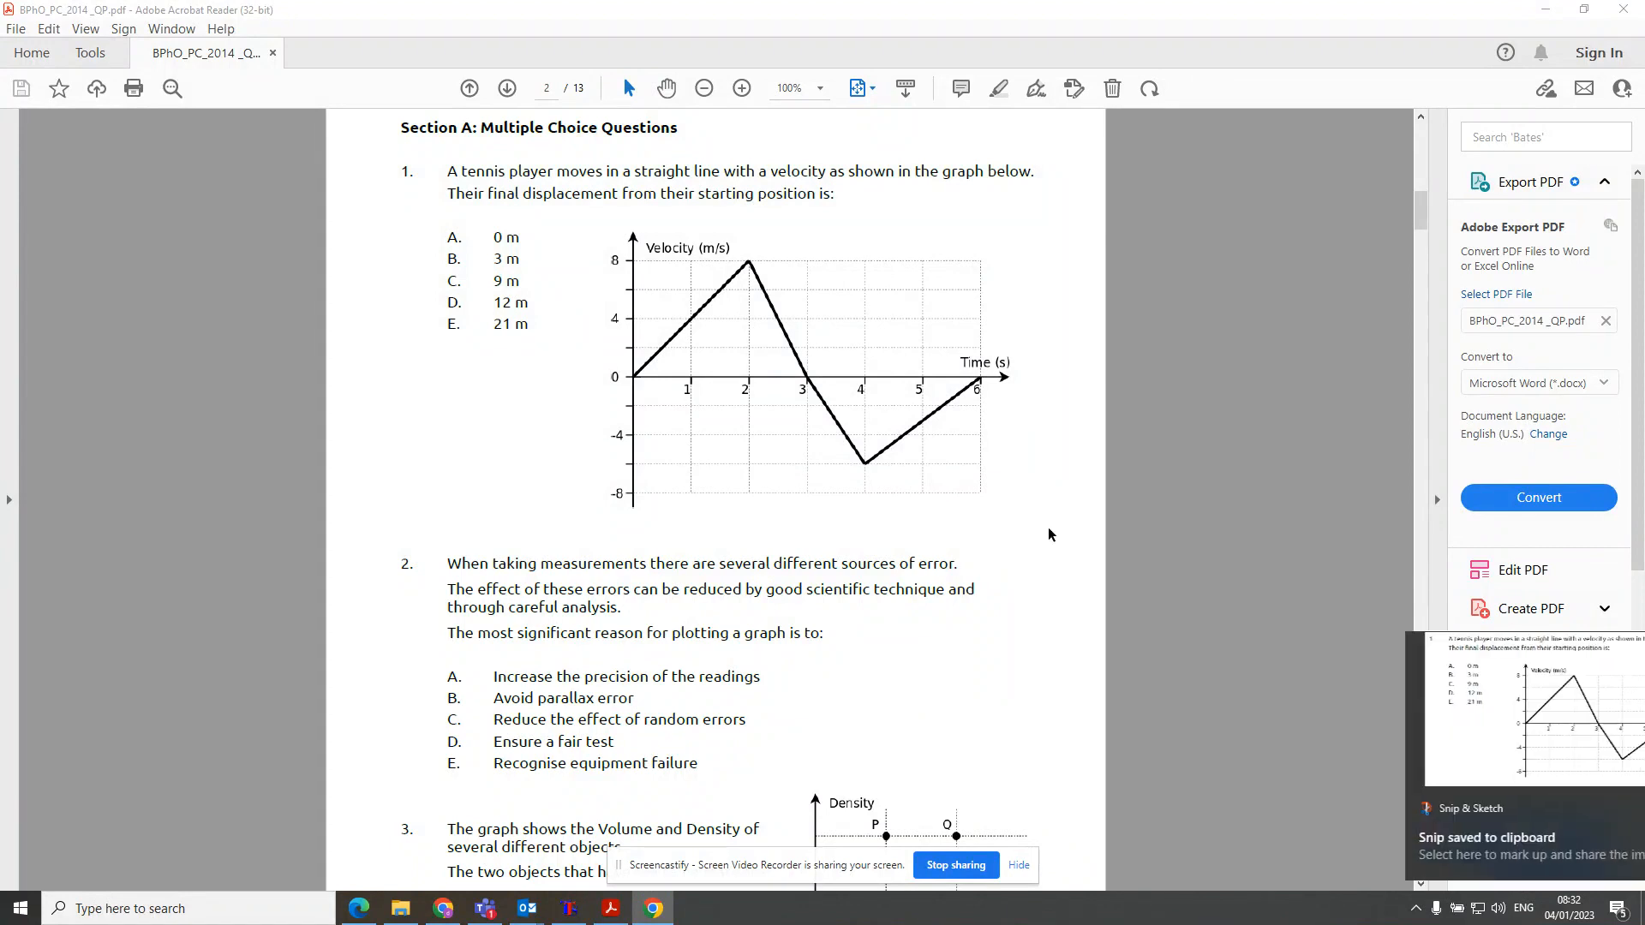
left_click(1471, 722)
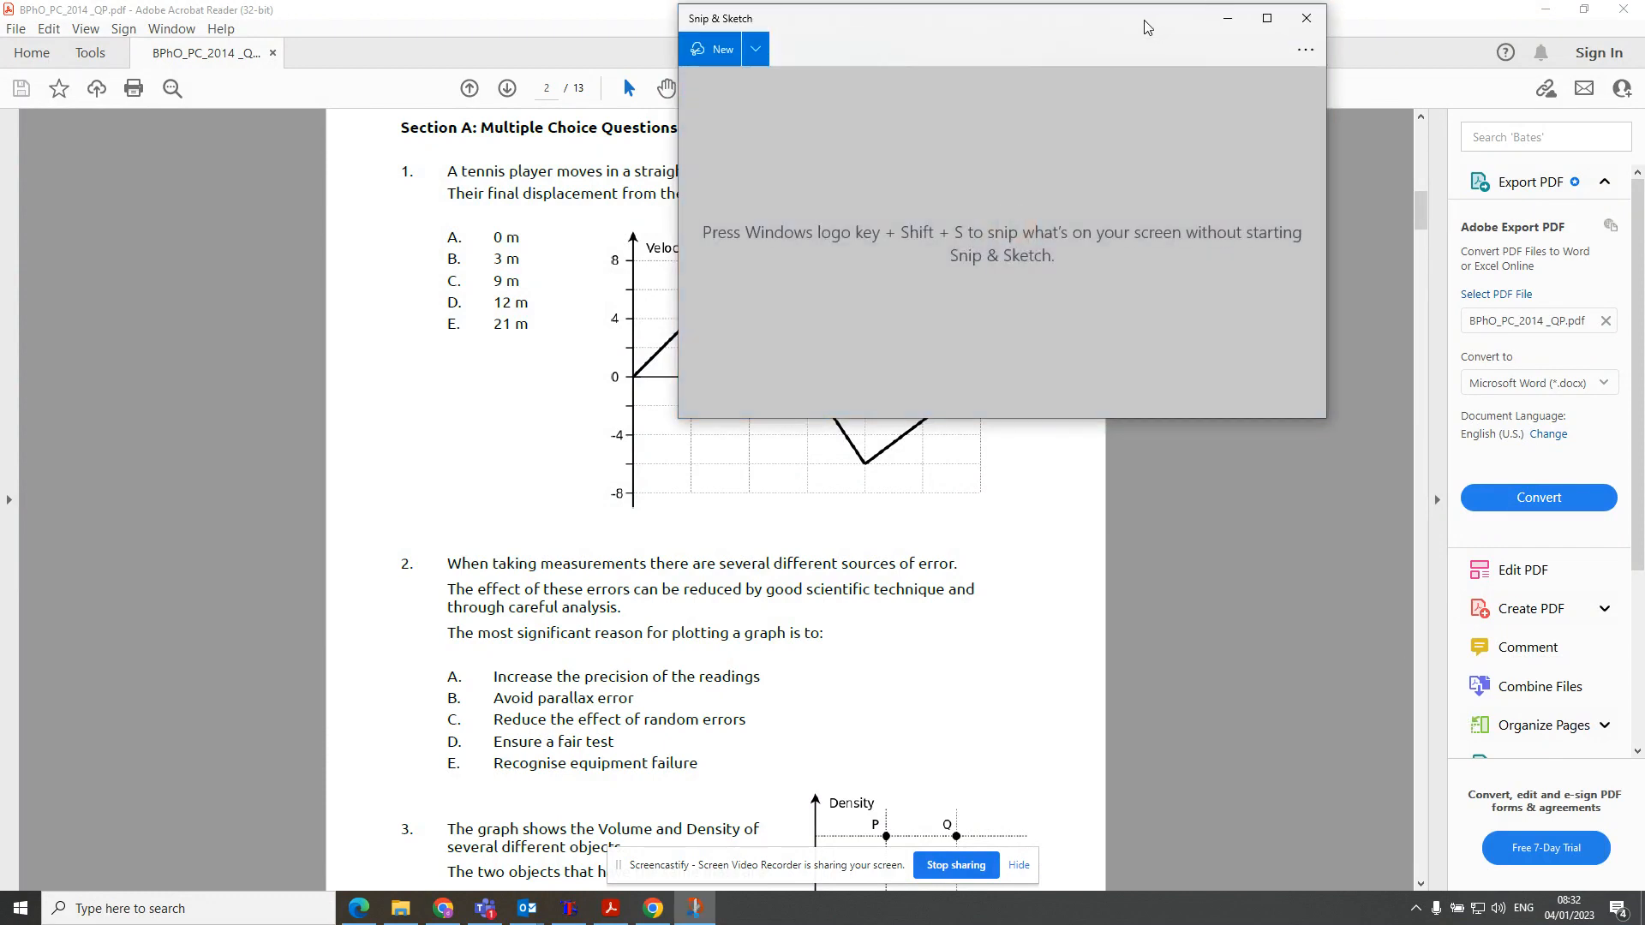
mouse_move(1146, 28)
left_mouse_down()
mouse_move(520, 341)
mouse_move(773, 289)
mouse_move(765, 305)
mouse_move(0, 394)
left_mouse_up()
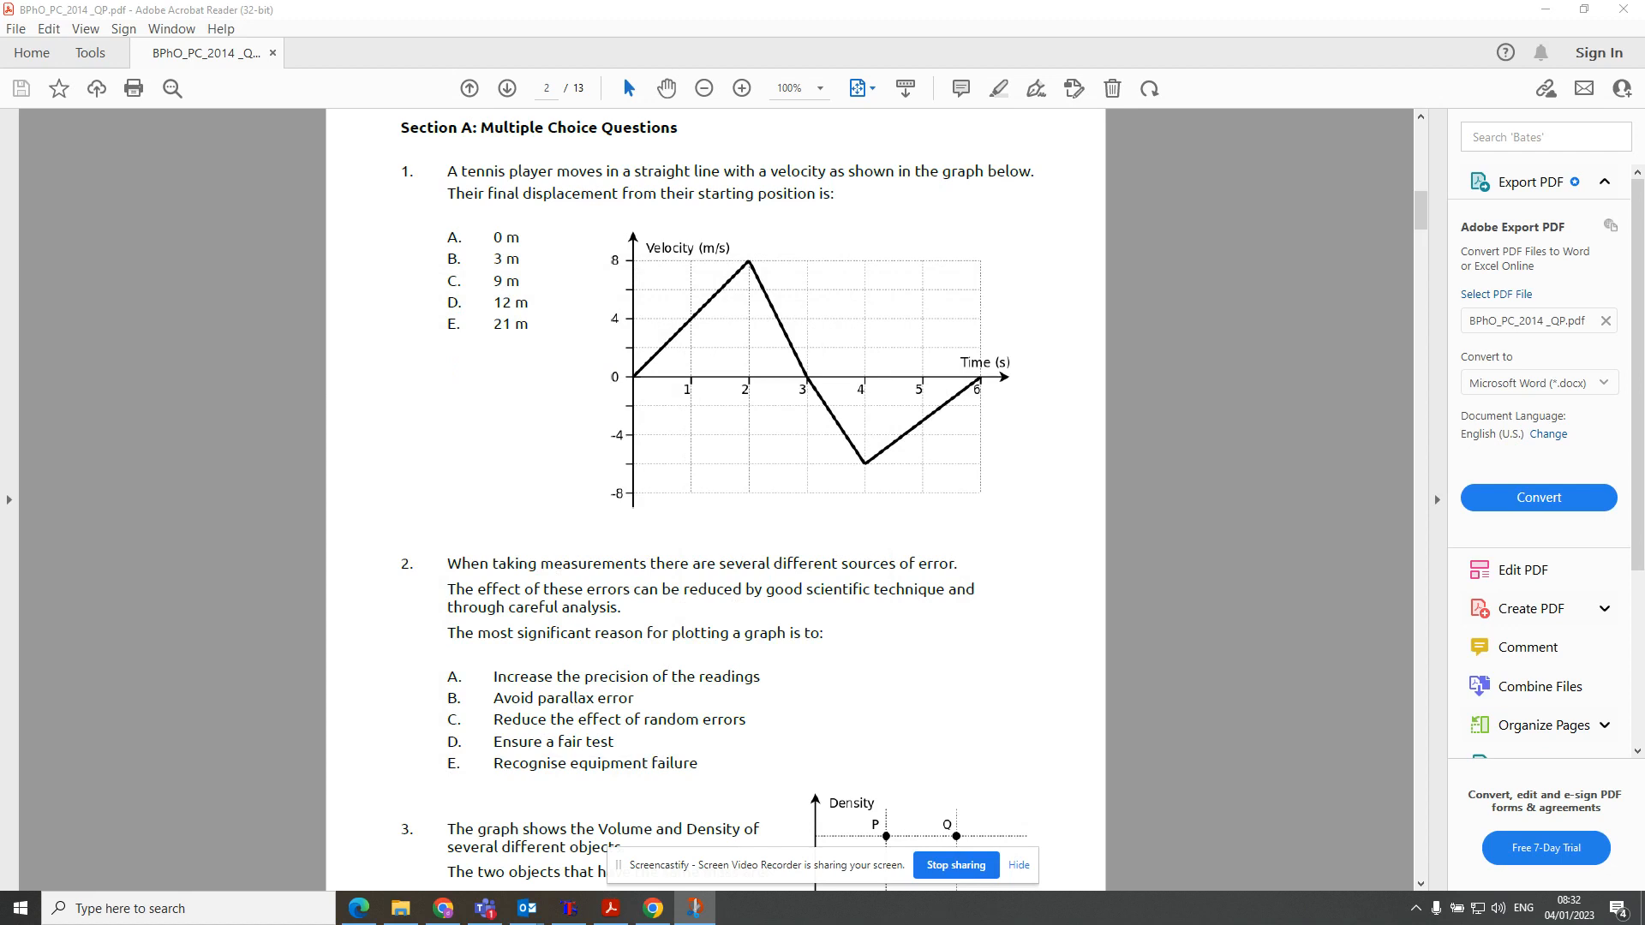
Capture question 2 about sources of error, including answers A to E, as a rectangular snip
scroll(659, 377, "down", 4)
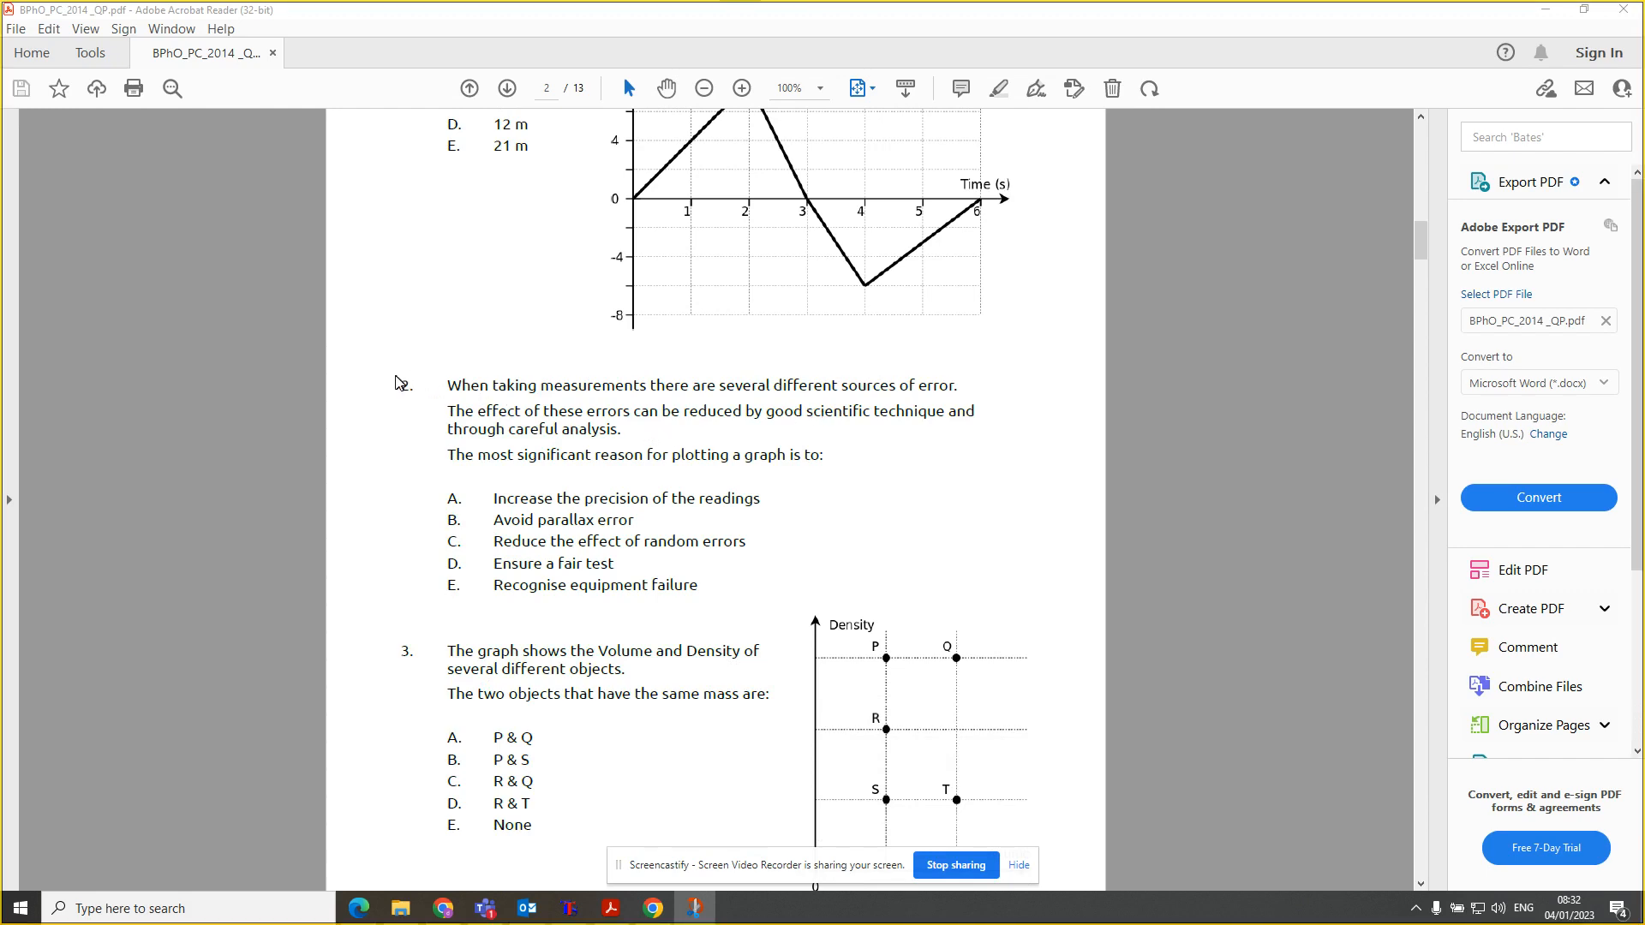
key("super+shift+s")
left_click_drag(391, 368, 1015, 617)
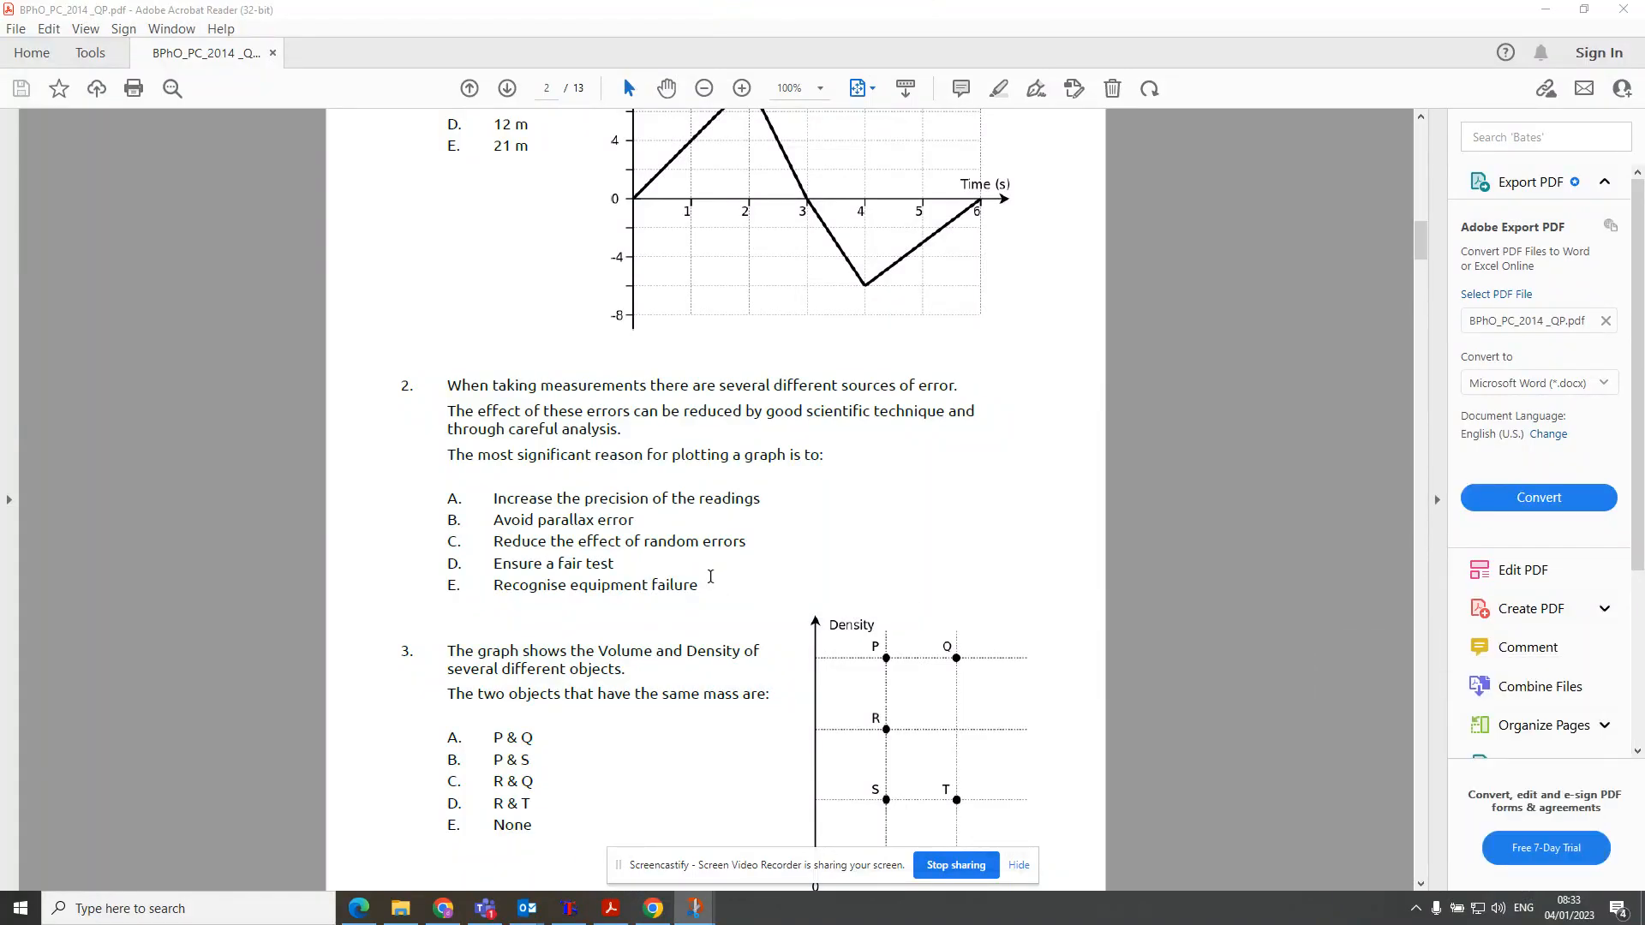
scroll(711, 576, "down", 10)
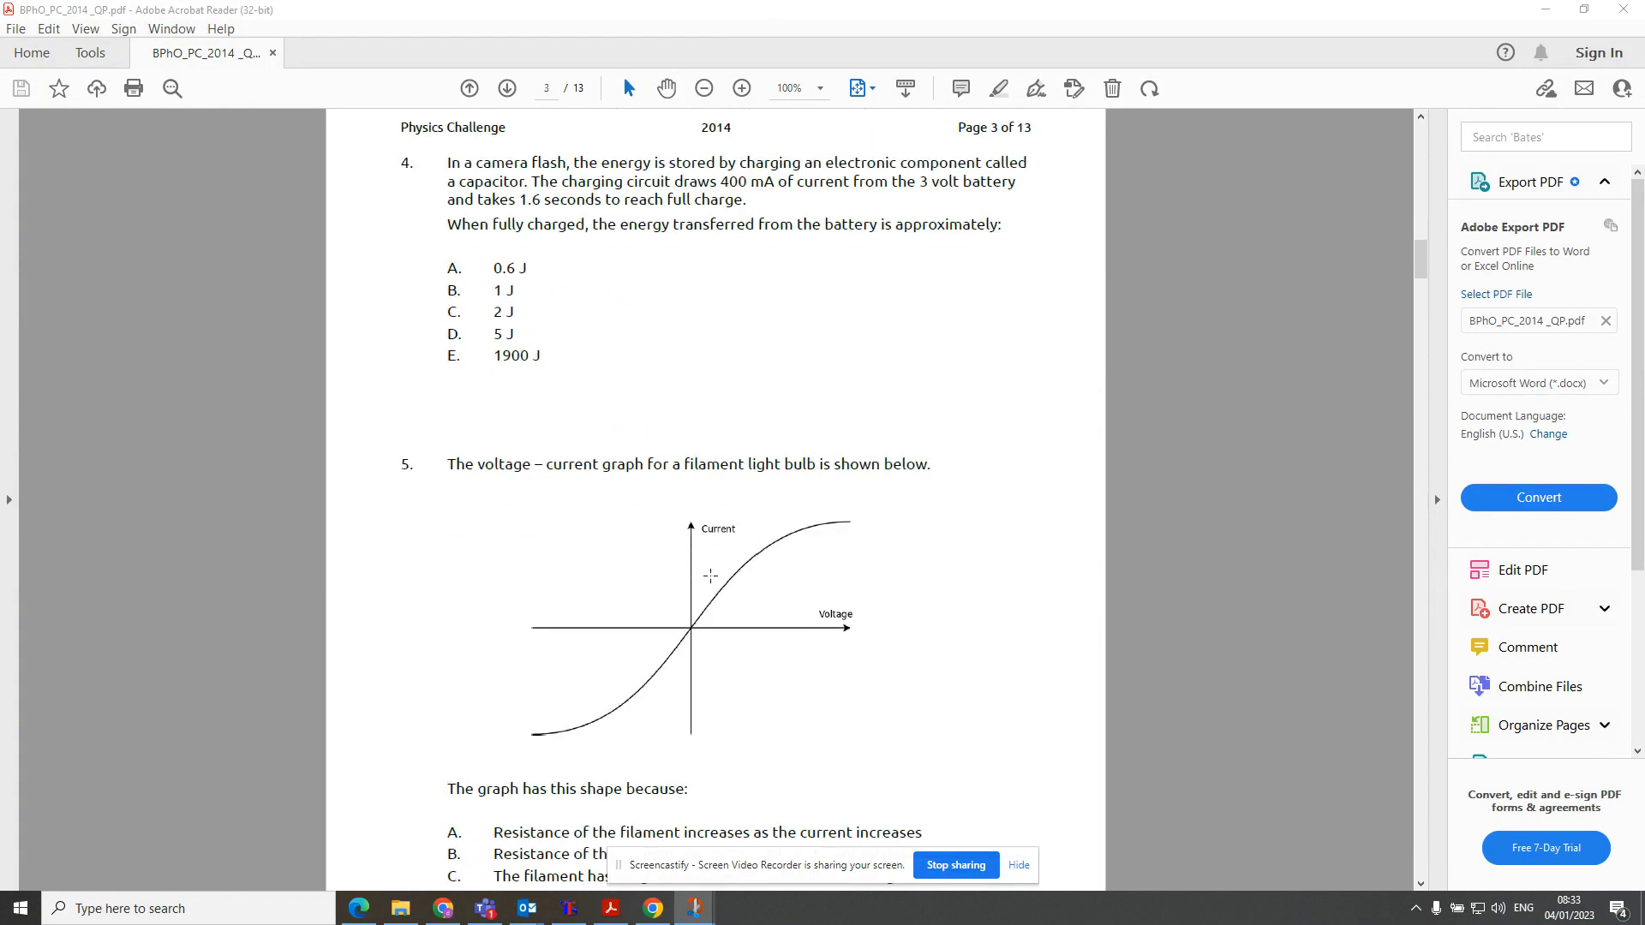
scroll(710, 576, "up", 10)
scroll(710, 576, "down", 10)
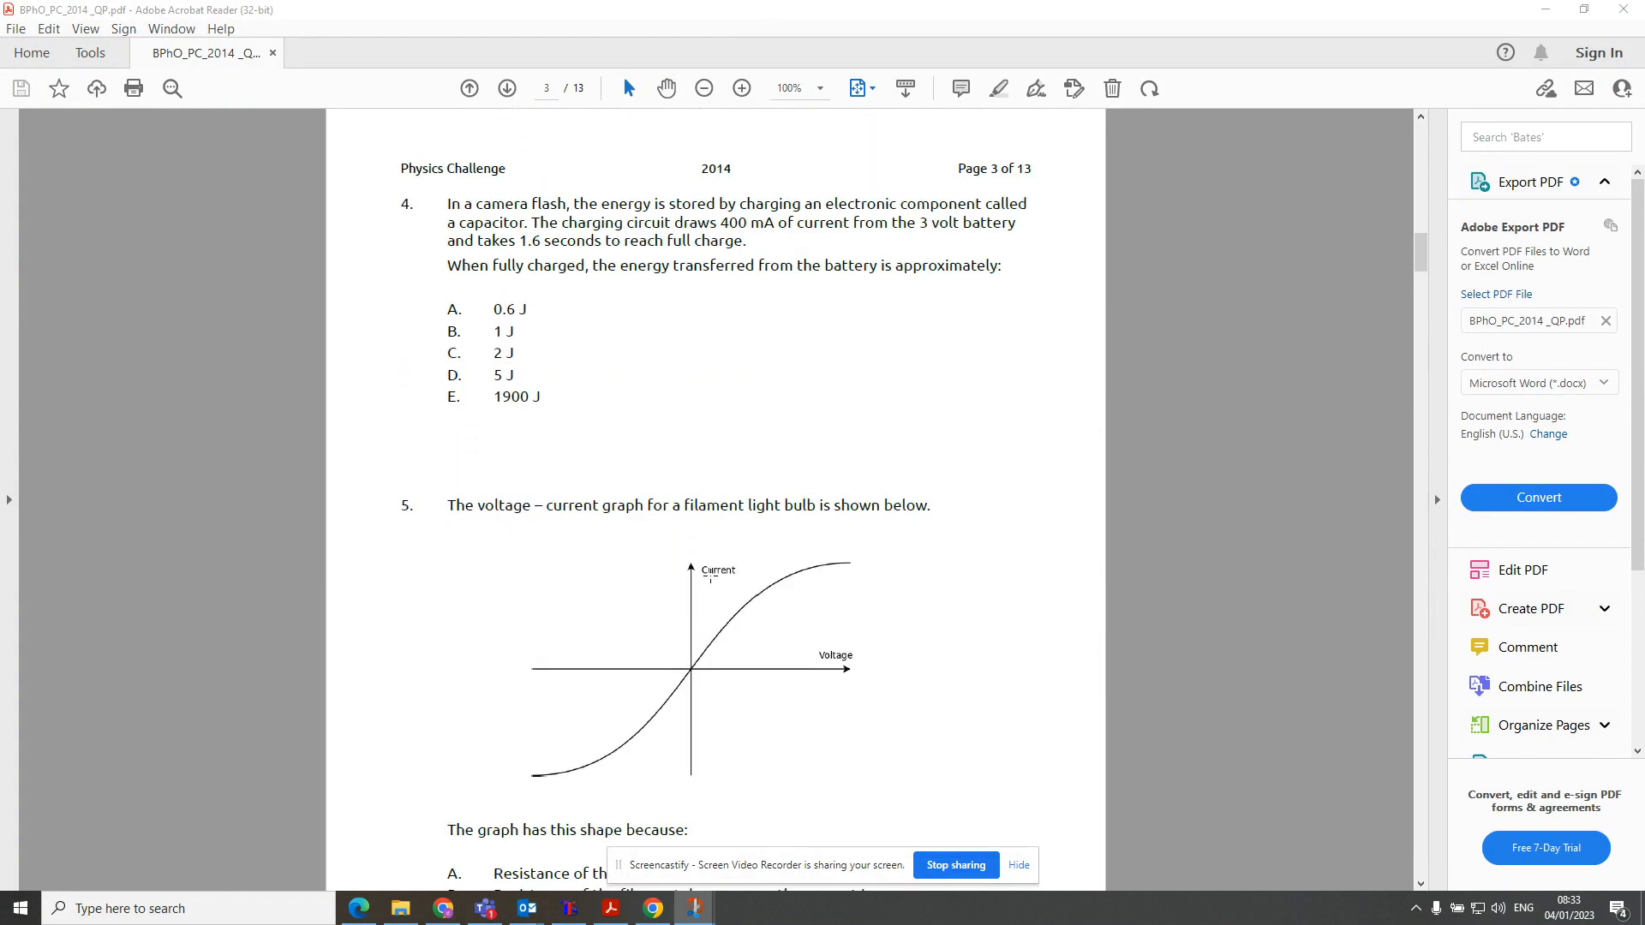
scroll(711, 575, "up", 9)
scroll(711, 576, "down", 10)
scroll(711, 576, "up", 10)
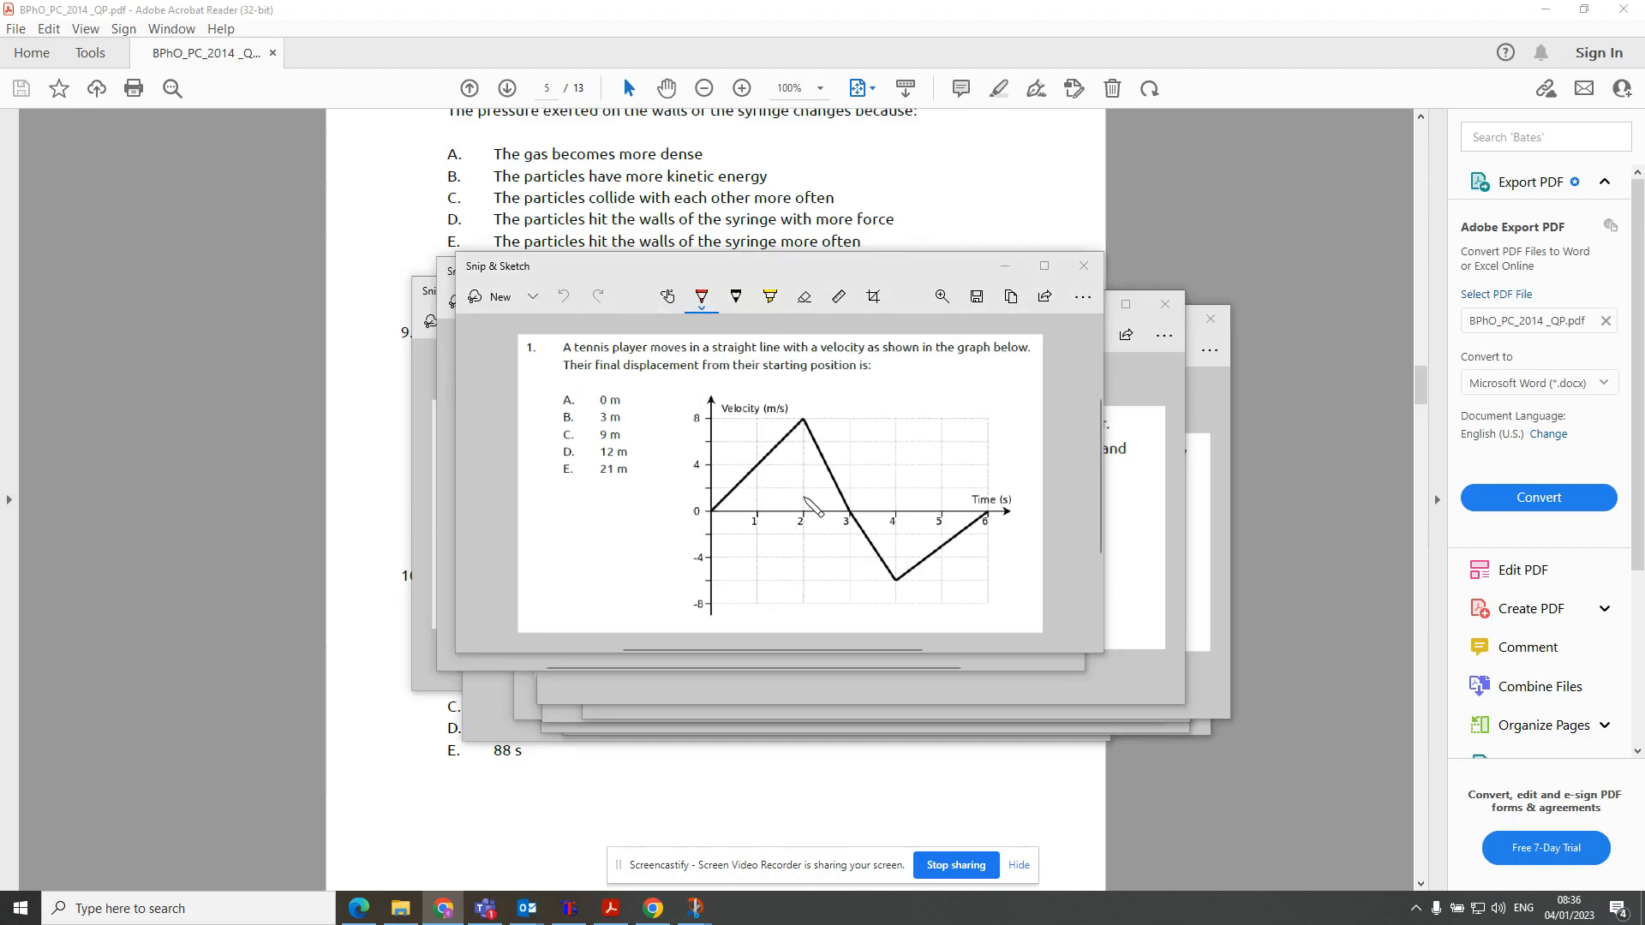
Save the question 1 snip as a PNG in the Pictures folder under its suggested name and close its window
mouse_move(794, 272)
left_mouse_down()
mouse_move(1073, 393)
mouse_move(828, 340)
left_mouse_up()
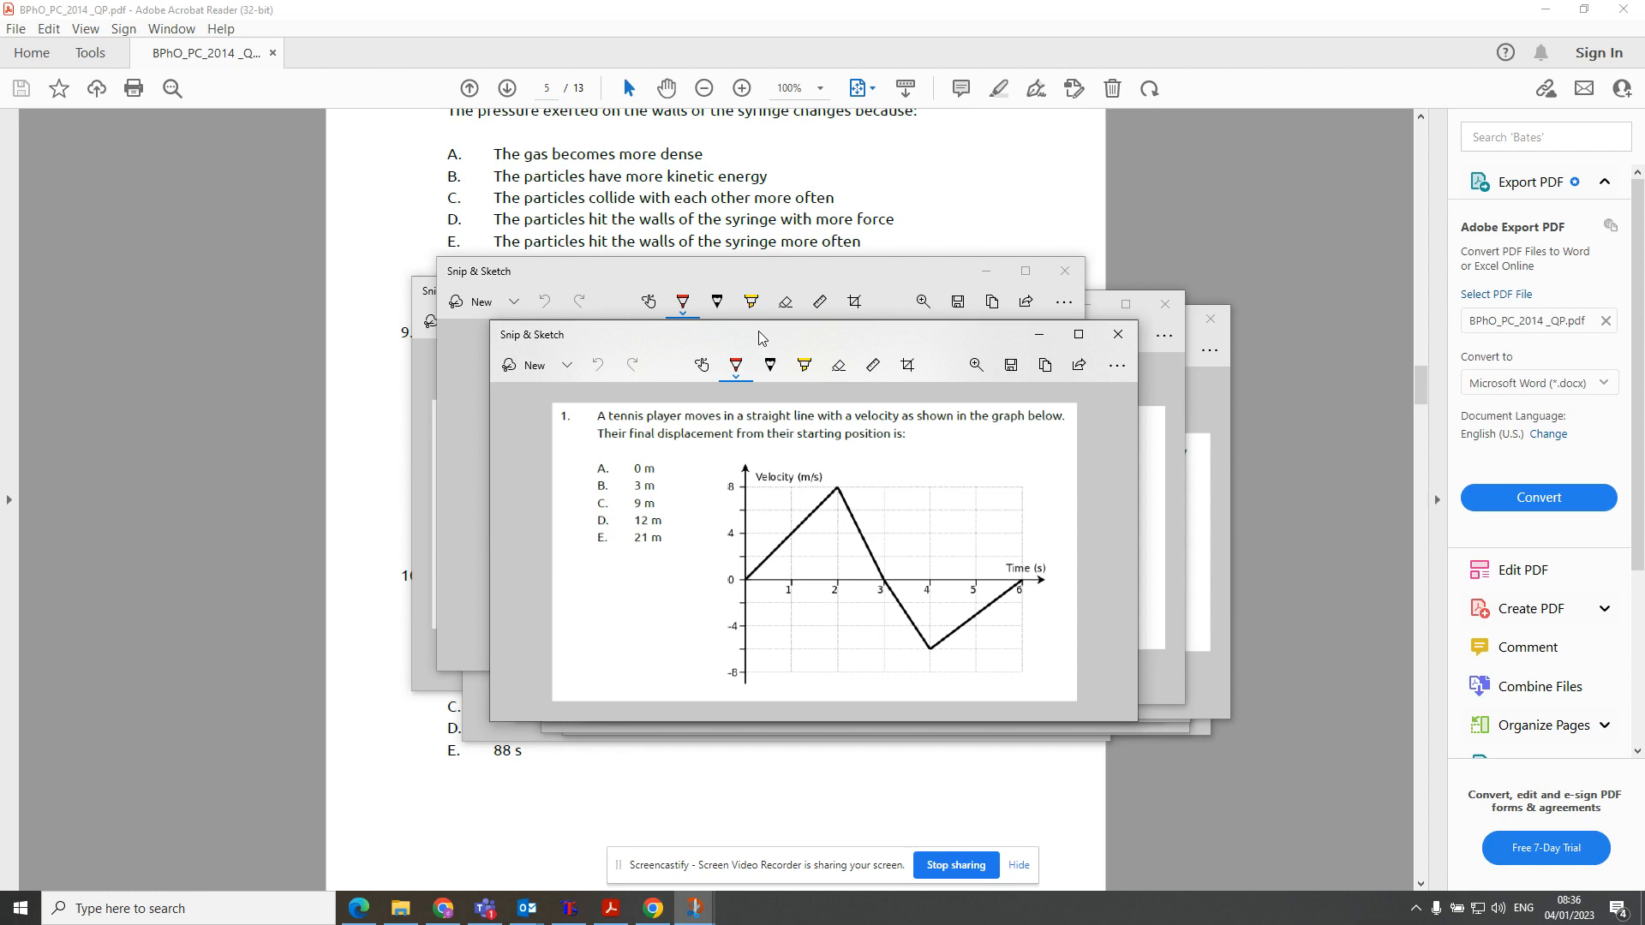
left_click(1012, 367)
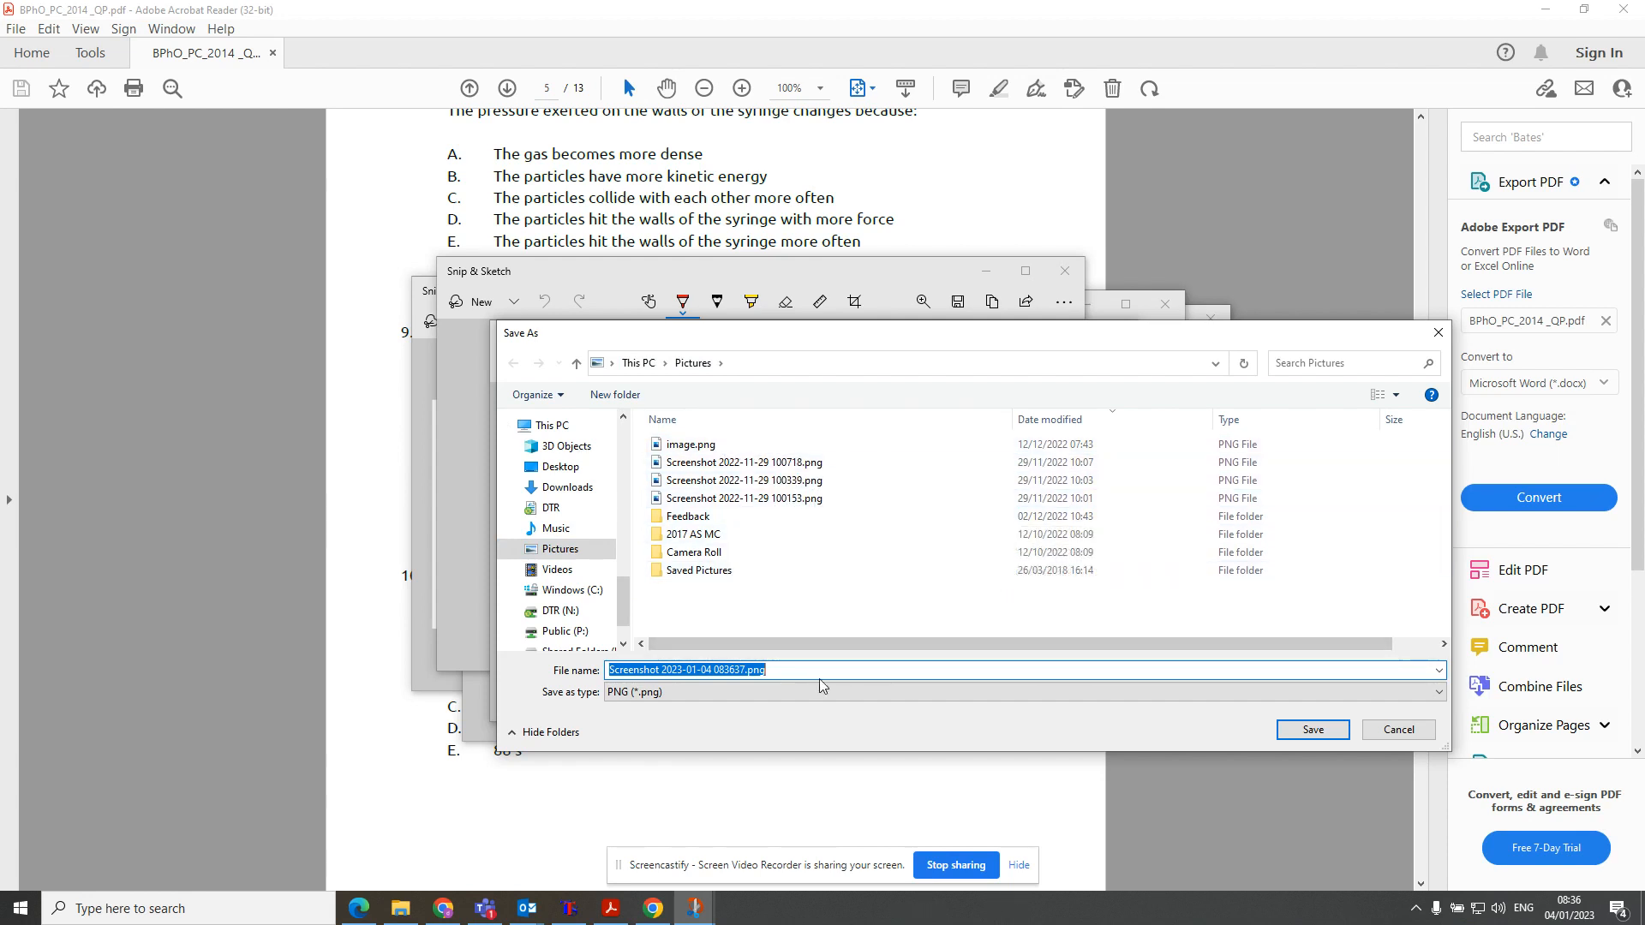
left_click(1324, 735)
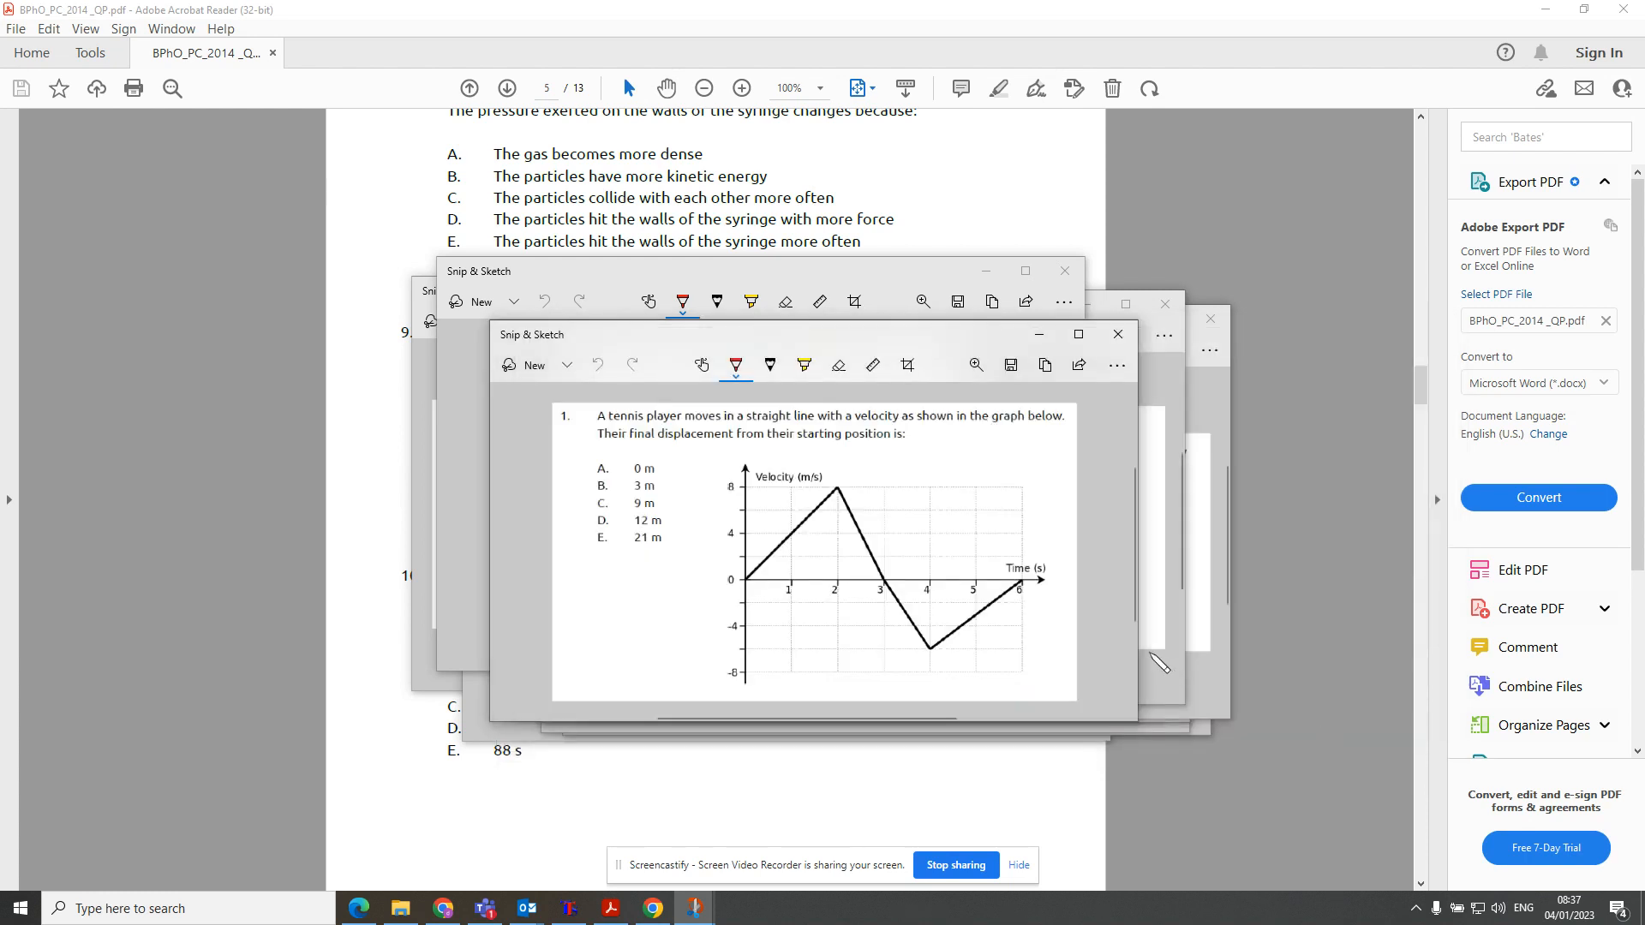
left_click(1112, 339)
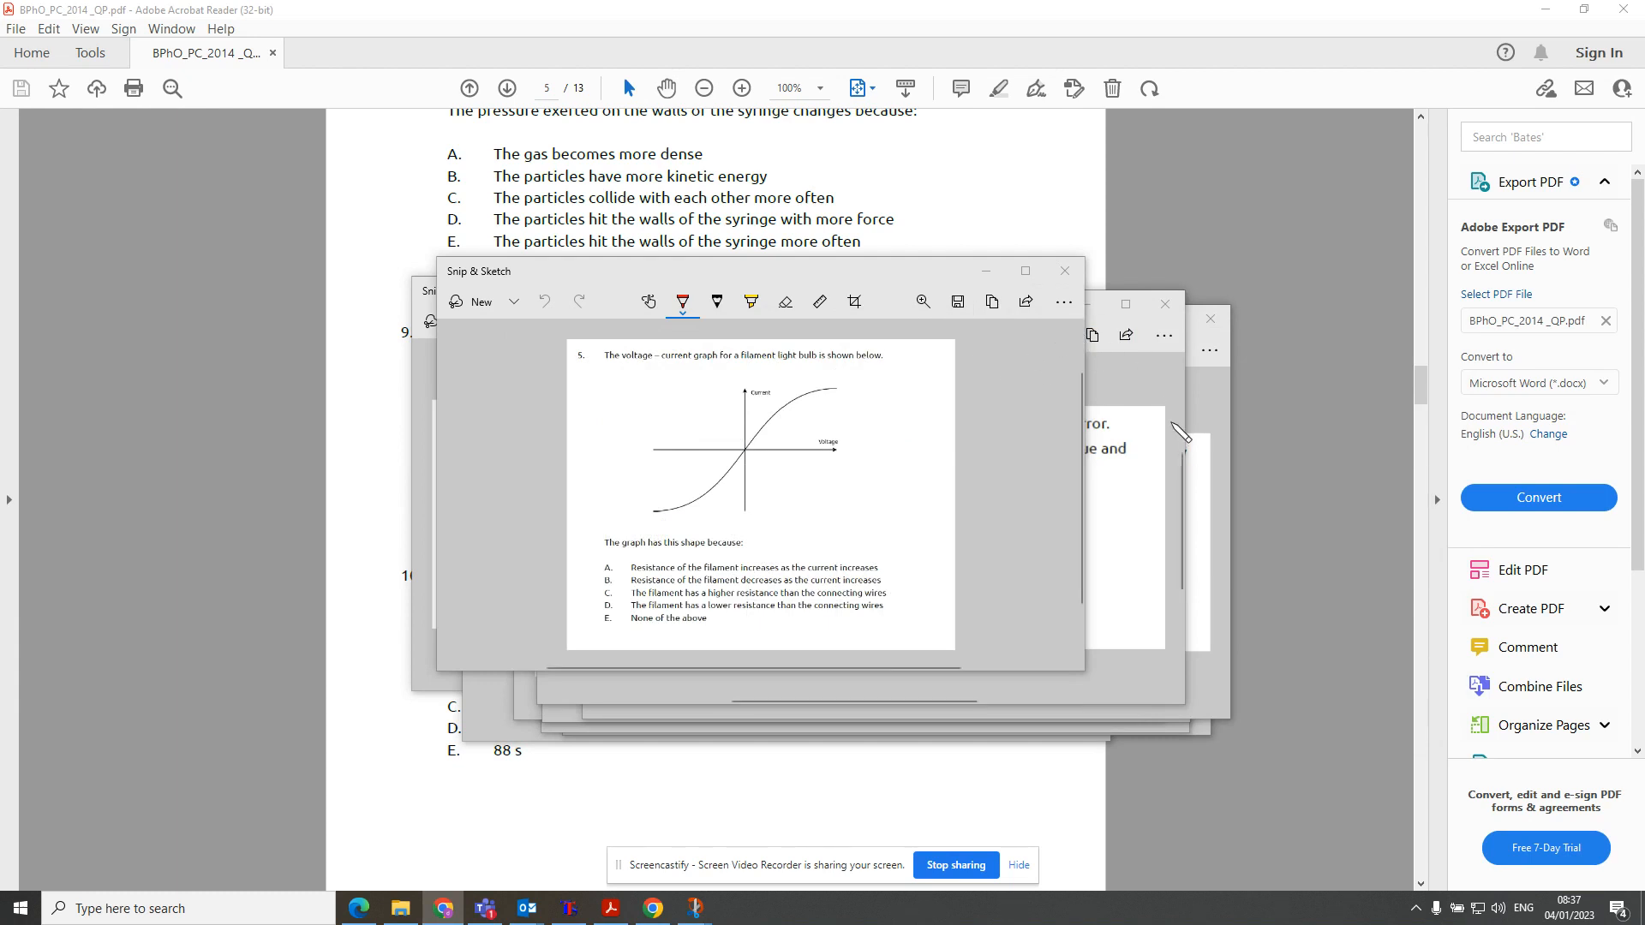
Bring up the question 2 snip, save it as a PNG in the Pictures folder, and close its window
left_click(1114, 306)
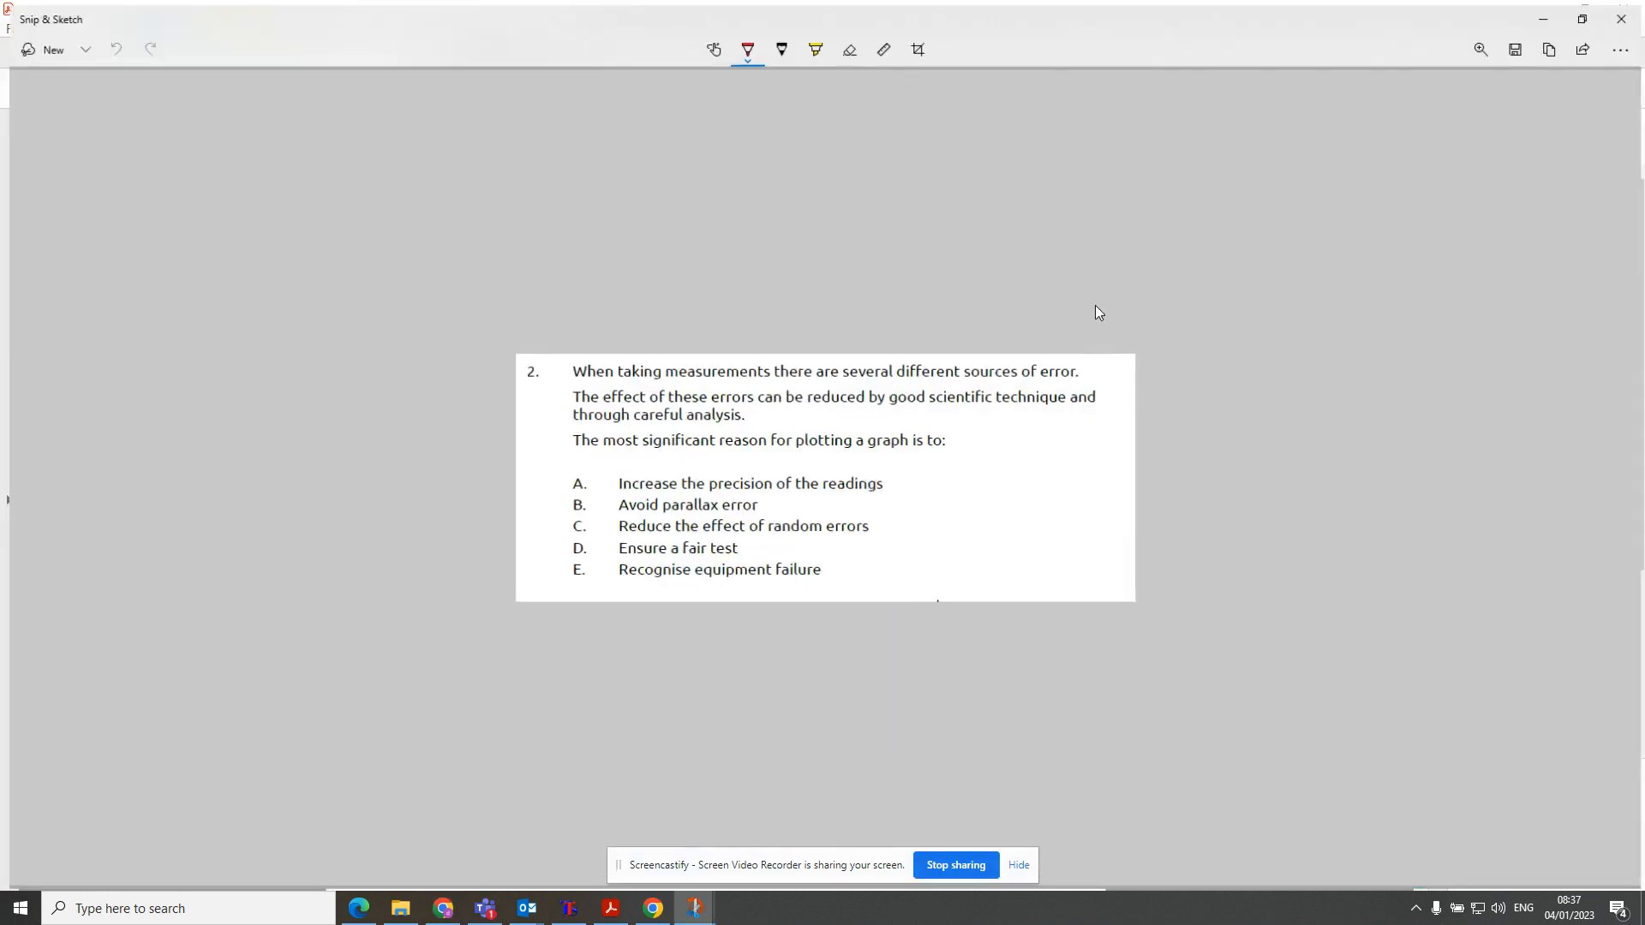
left_click(1527, 47)
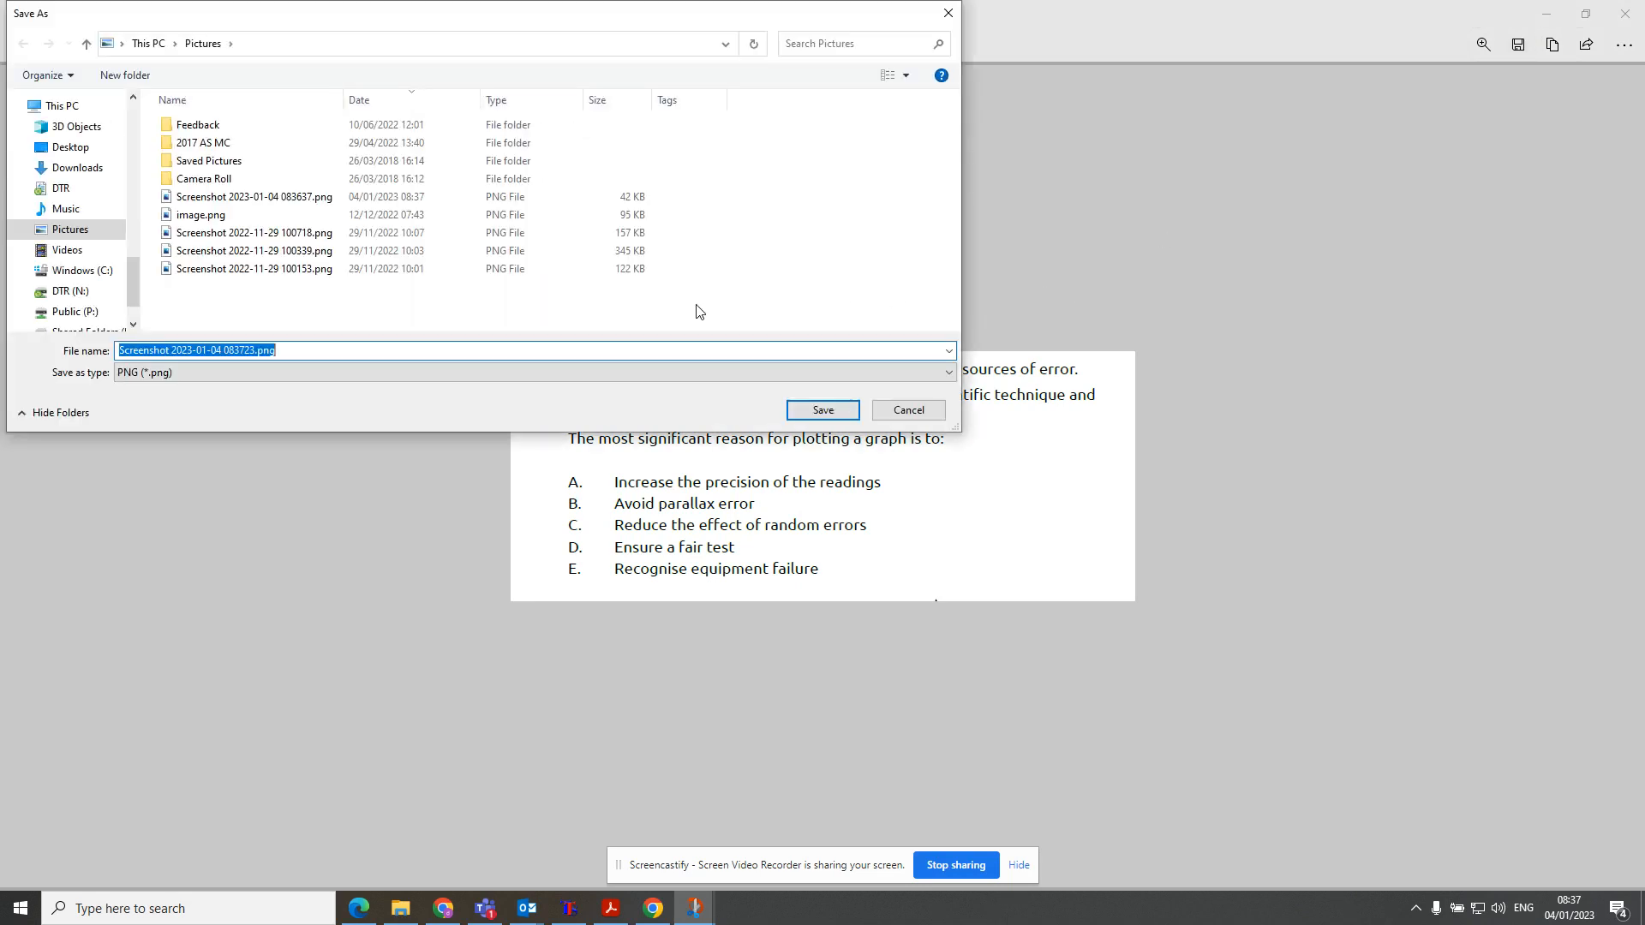
left_click(824, 412)
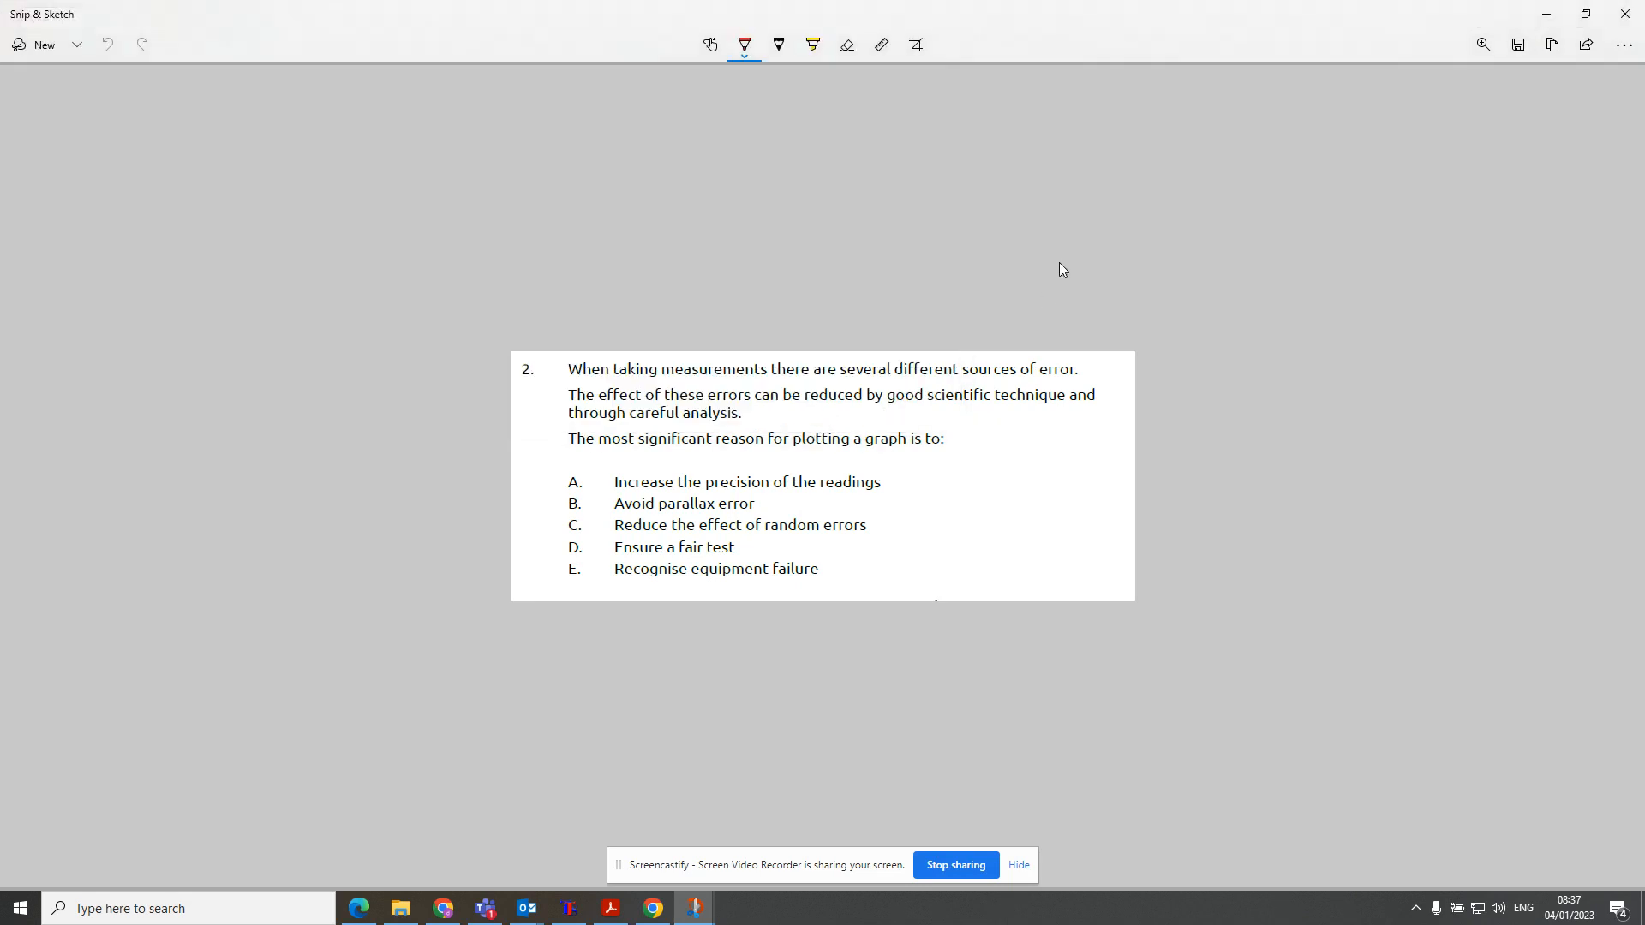
left_click(1633, 20)
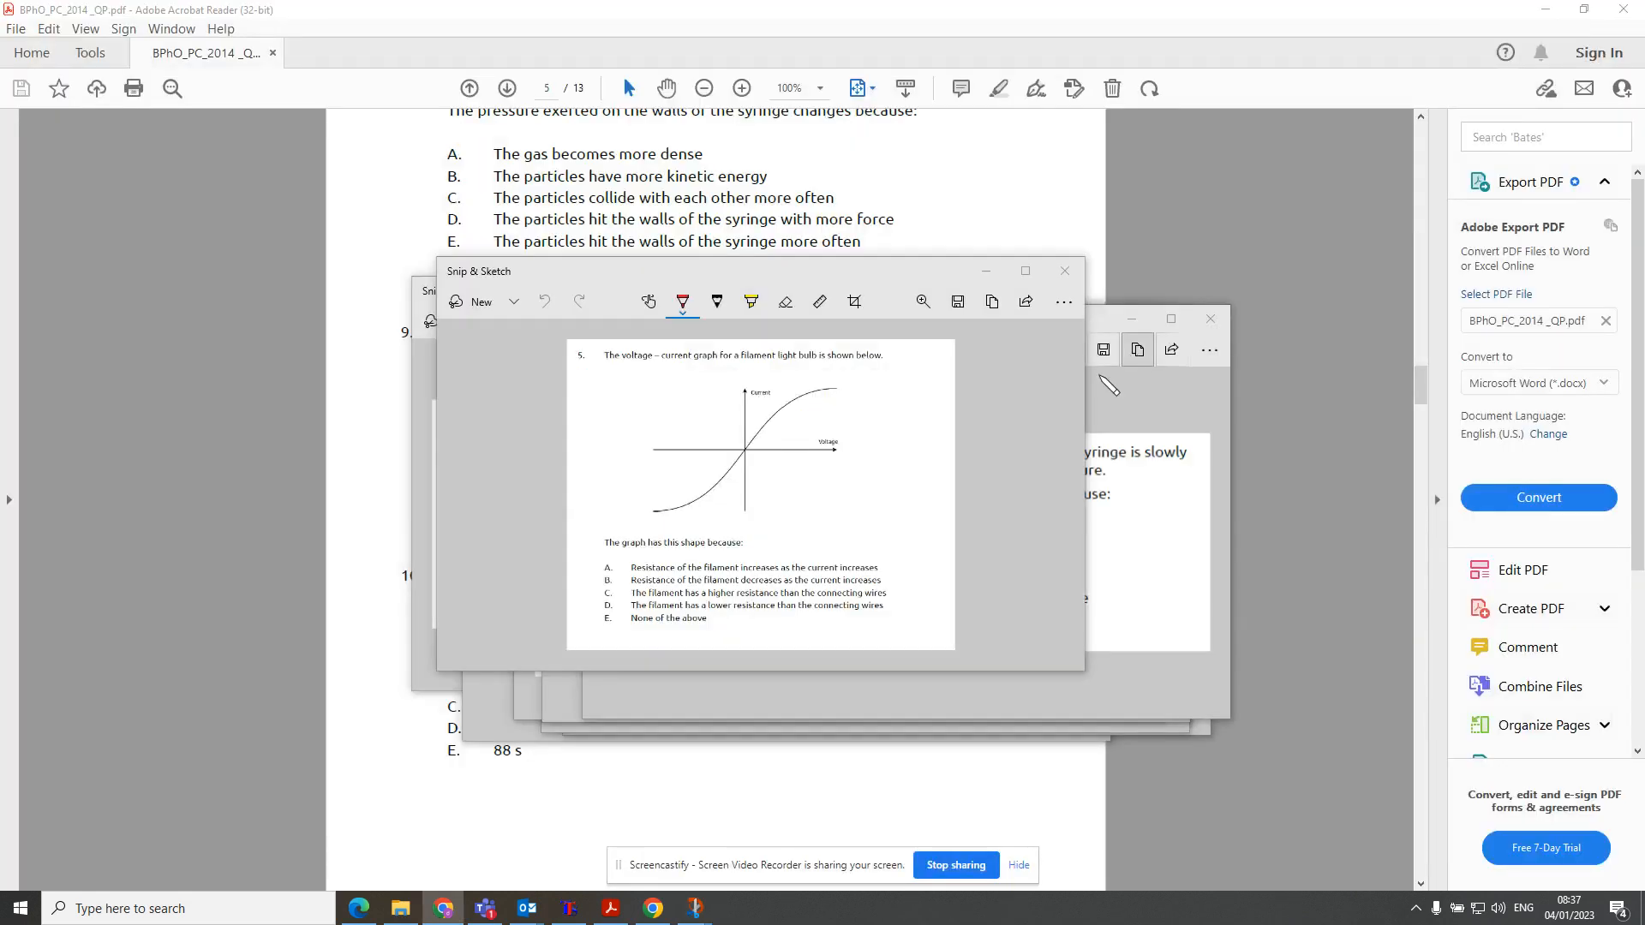
Find the question 3 snip with the density–volume graph, save it as a PNG in Pictures, and close its window
left_click(1105, 321)
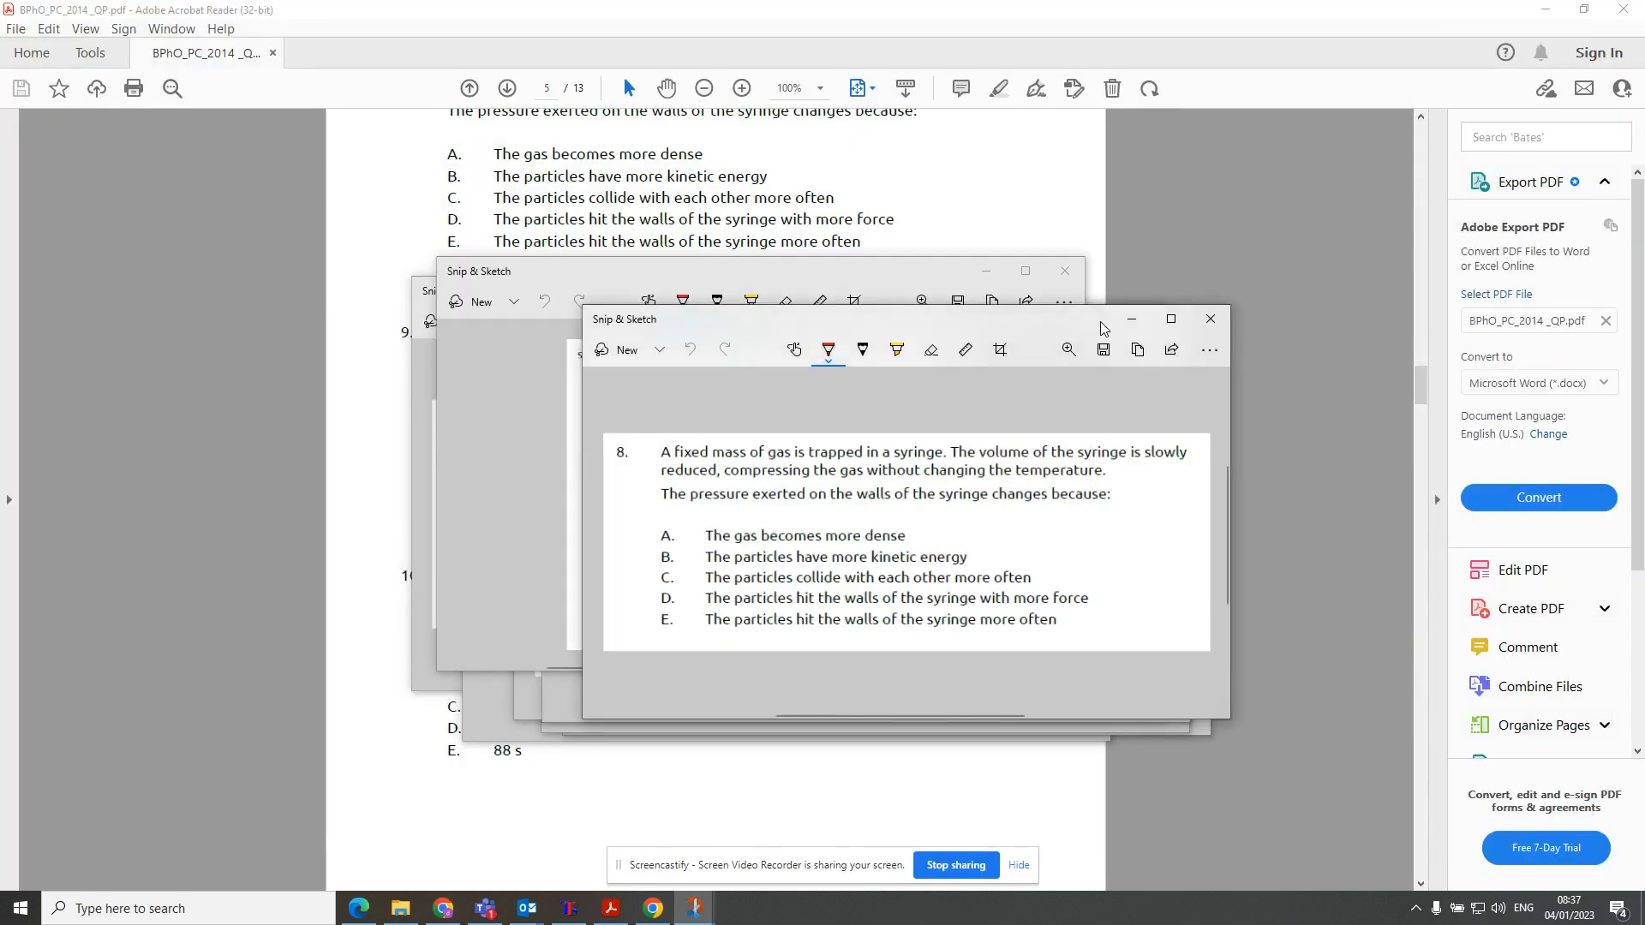
left_click(565, 724)
left_click(538, 716)
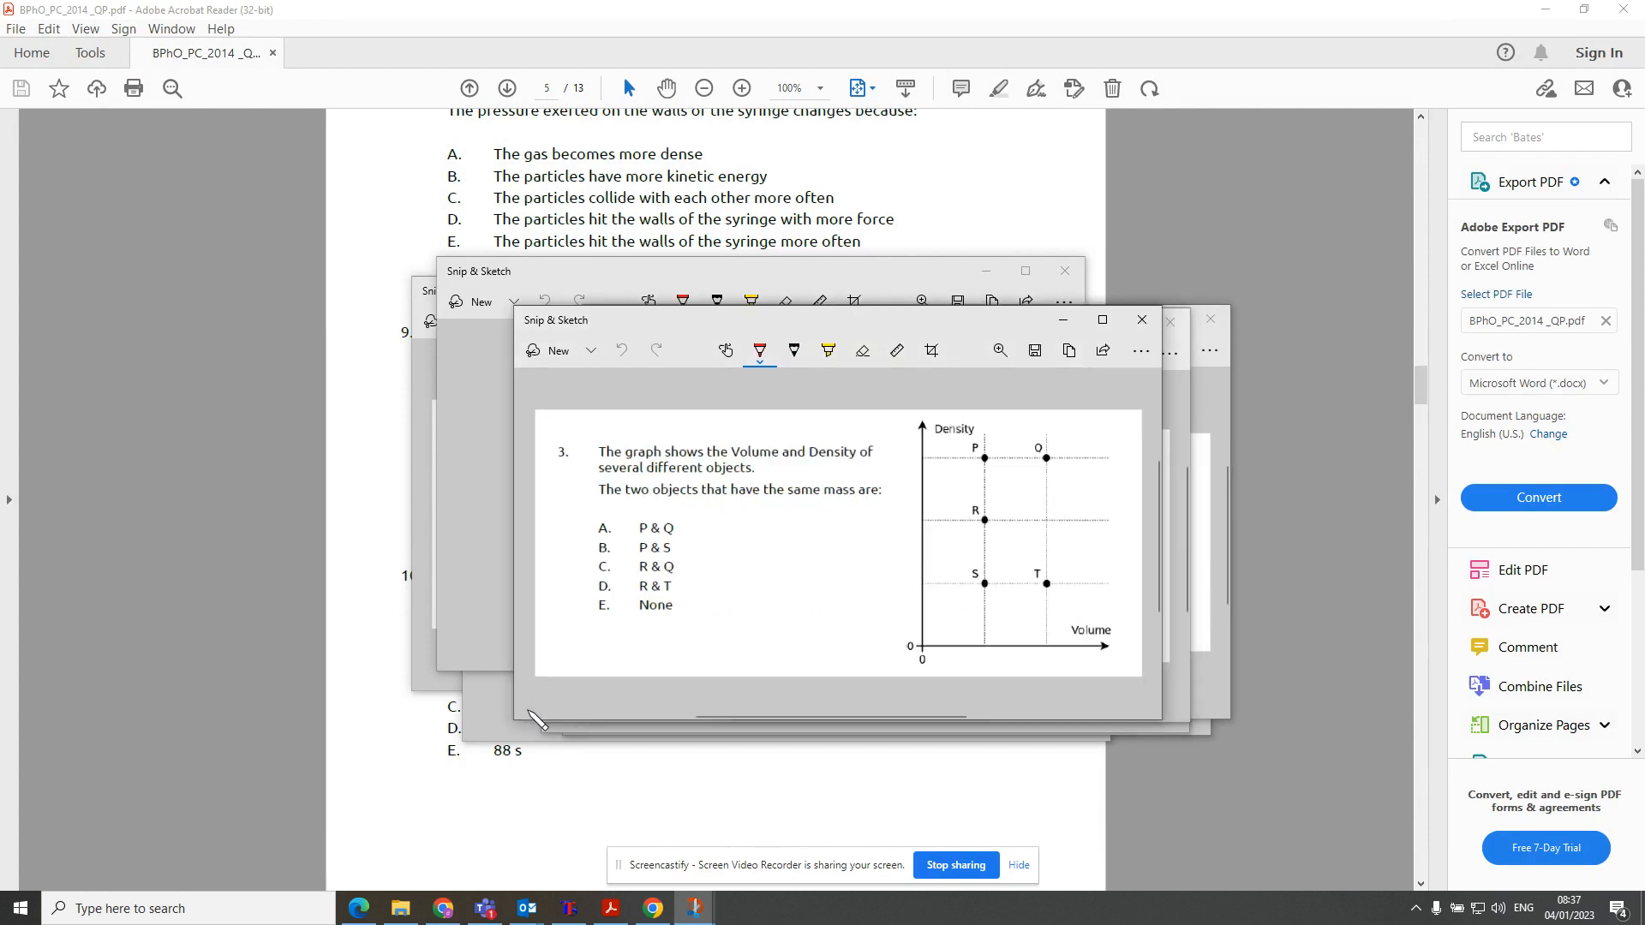
left_click(1036, 354)
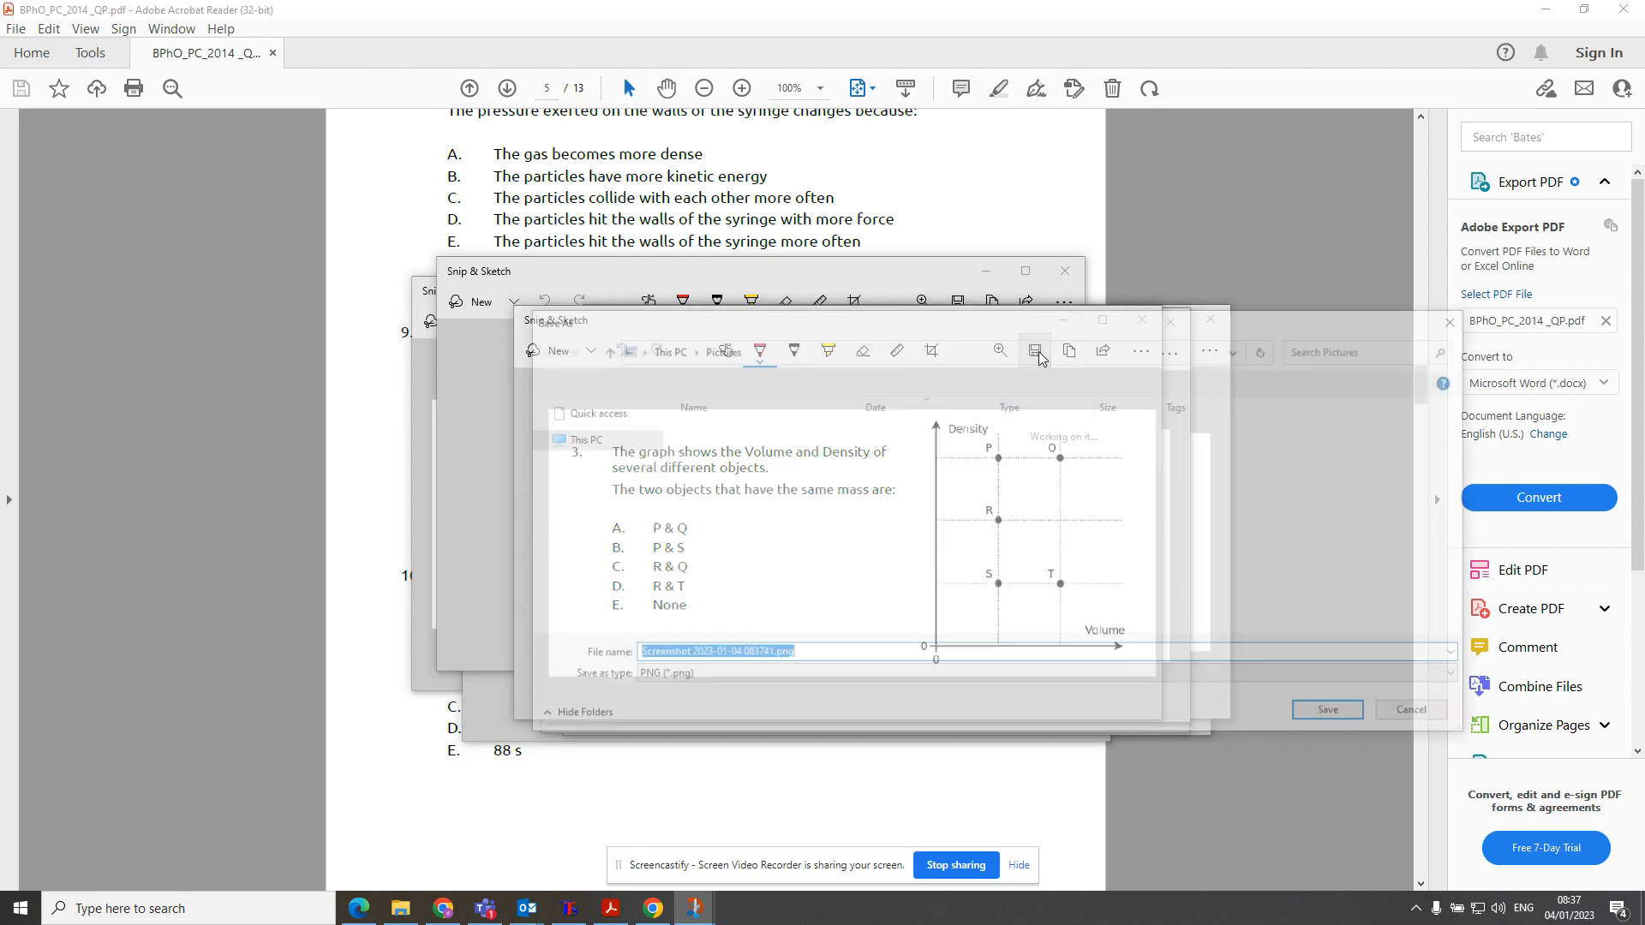
left_click(1335, 715)
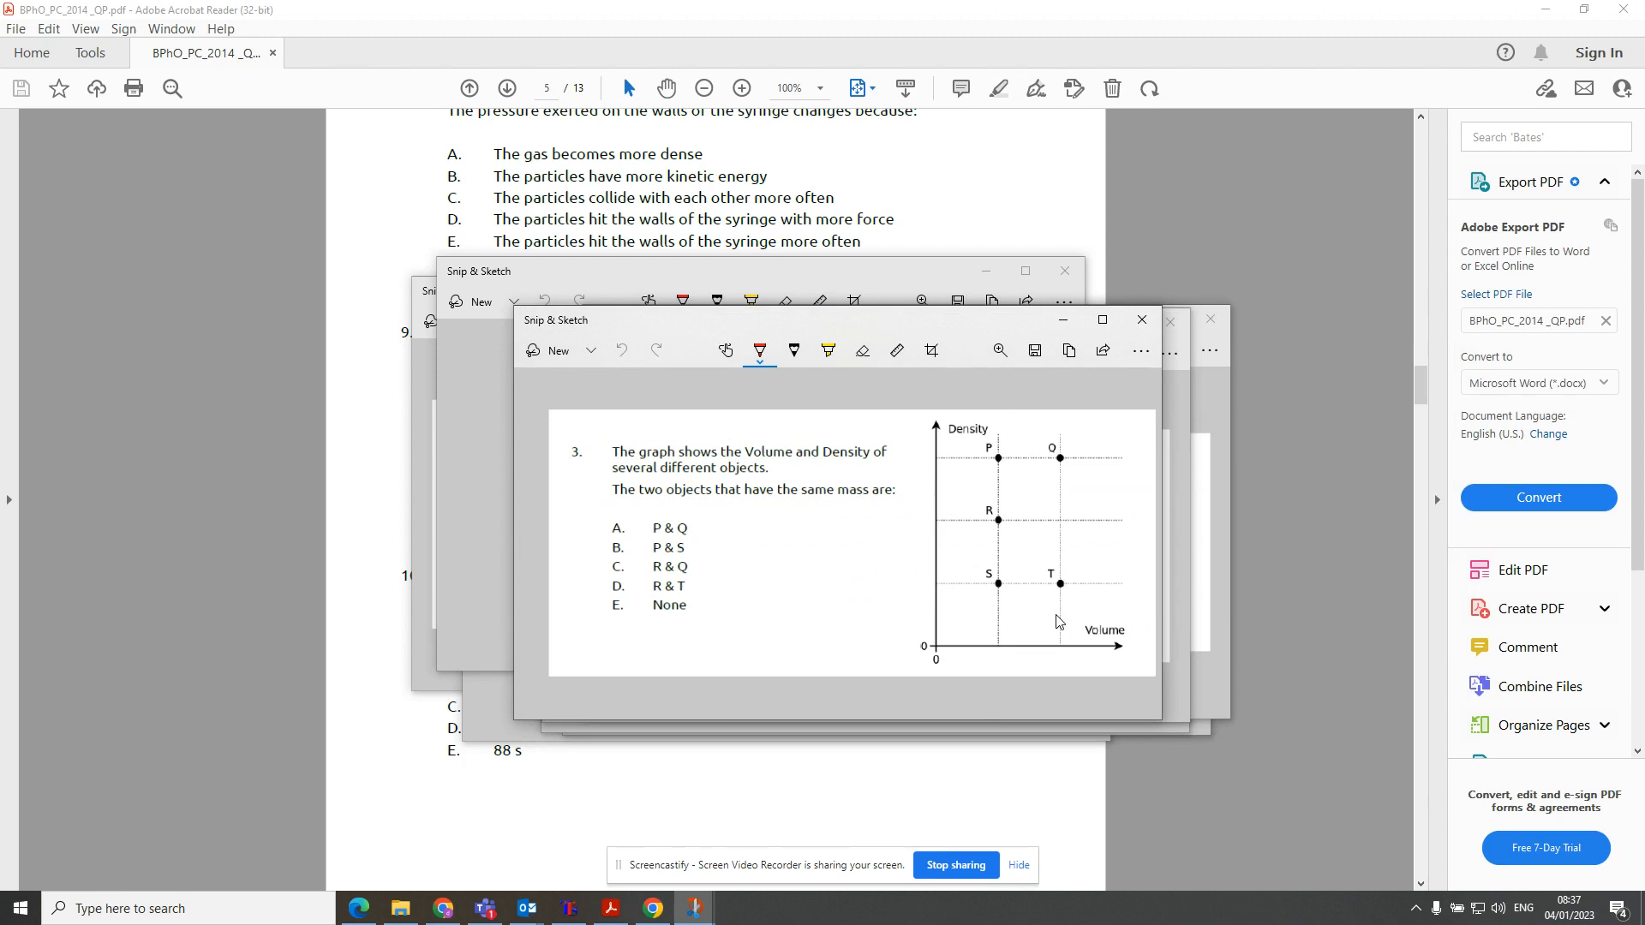
left_click(1146, 324)
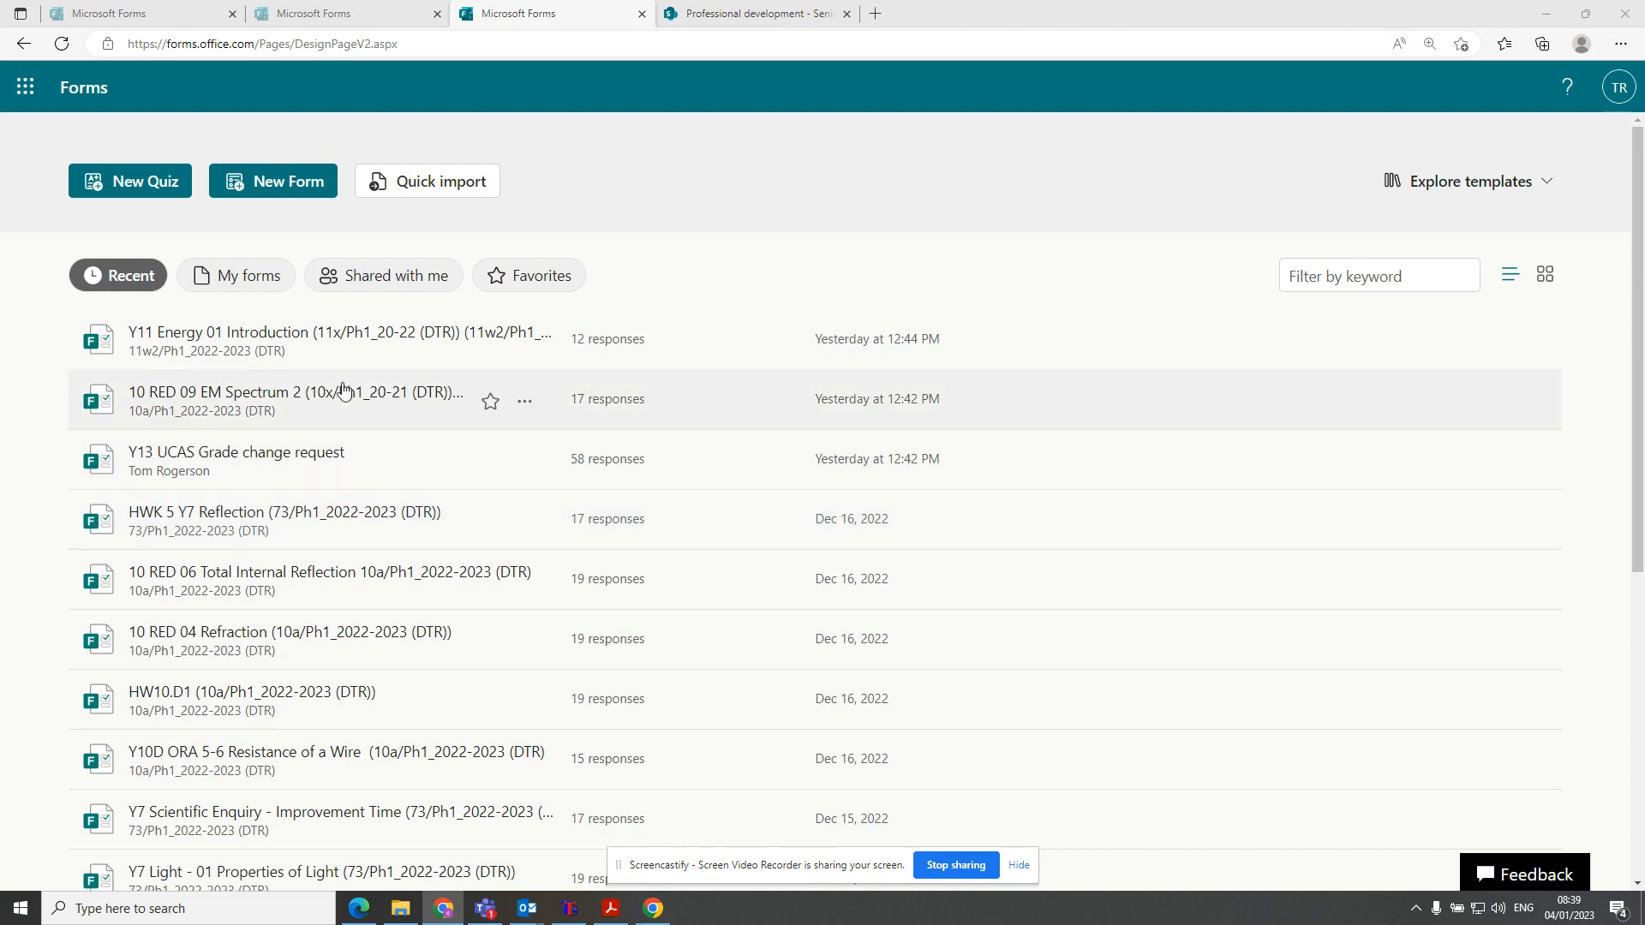
Create a new quiz in Microsoft Forms titled "2014 Physics Challenge Paper"
left_click(141, 186)
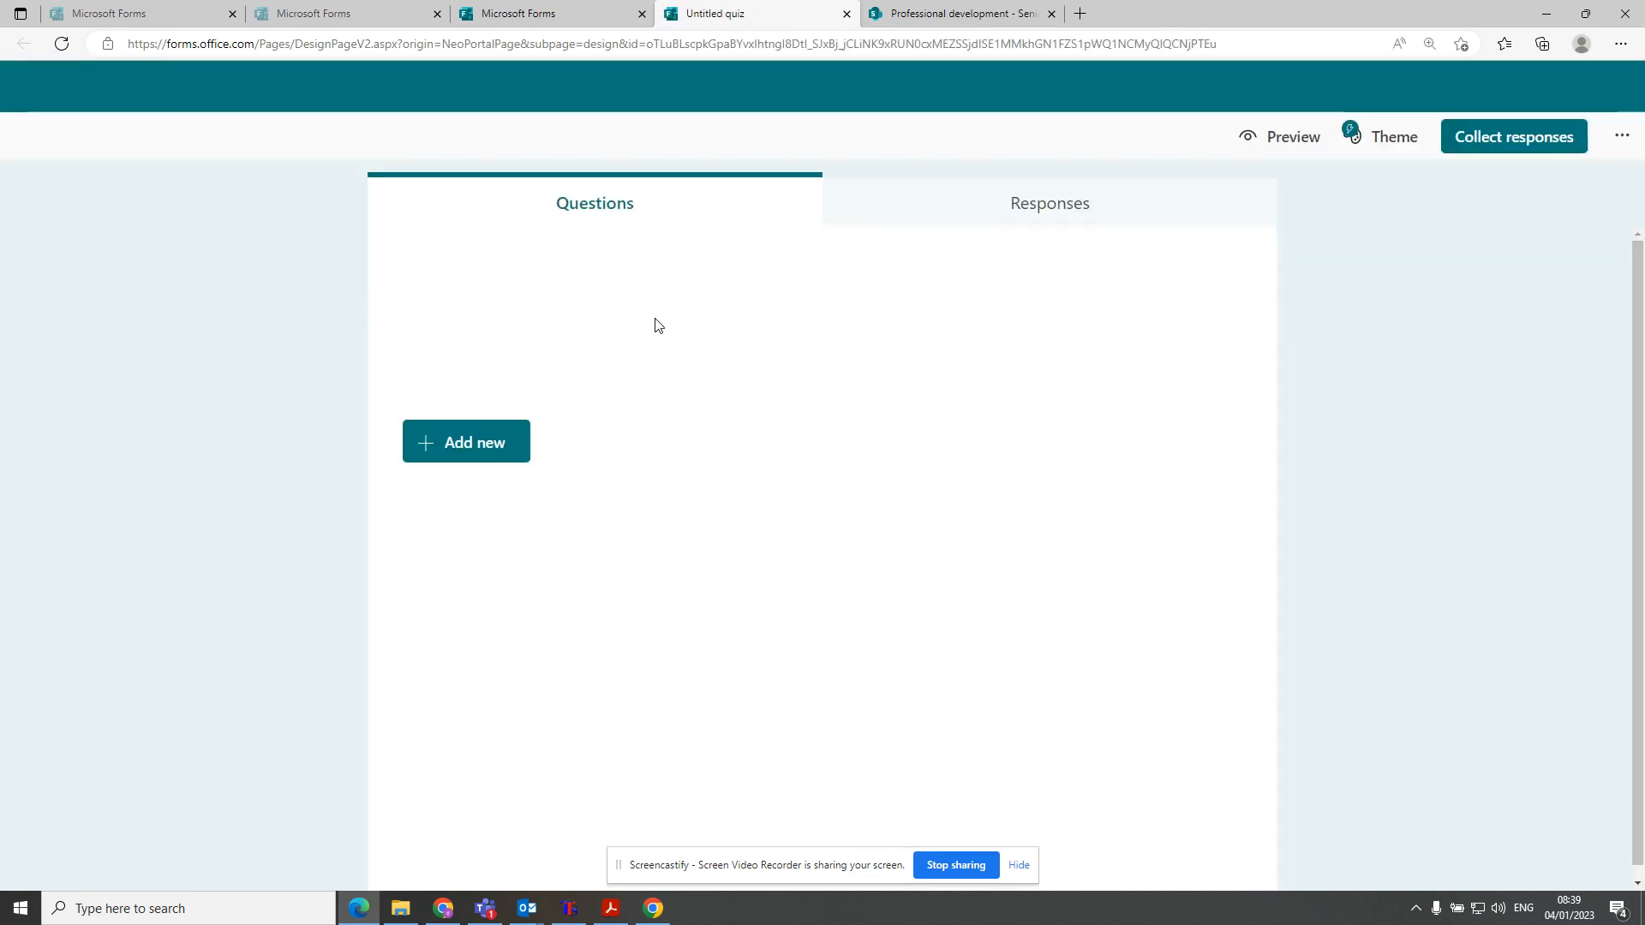
type("2014")
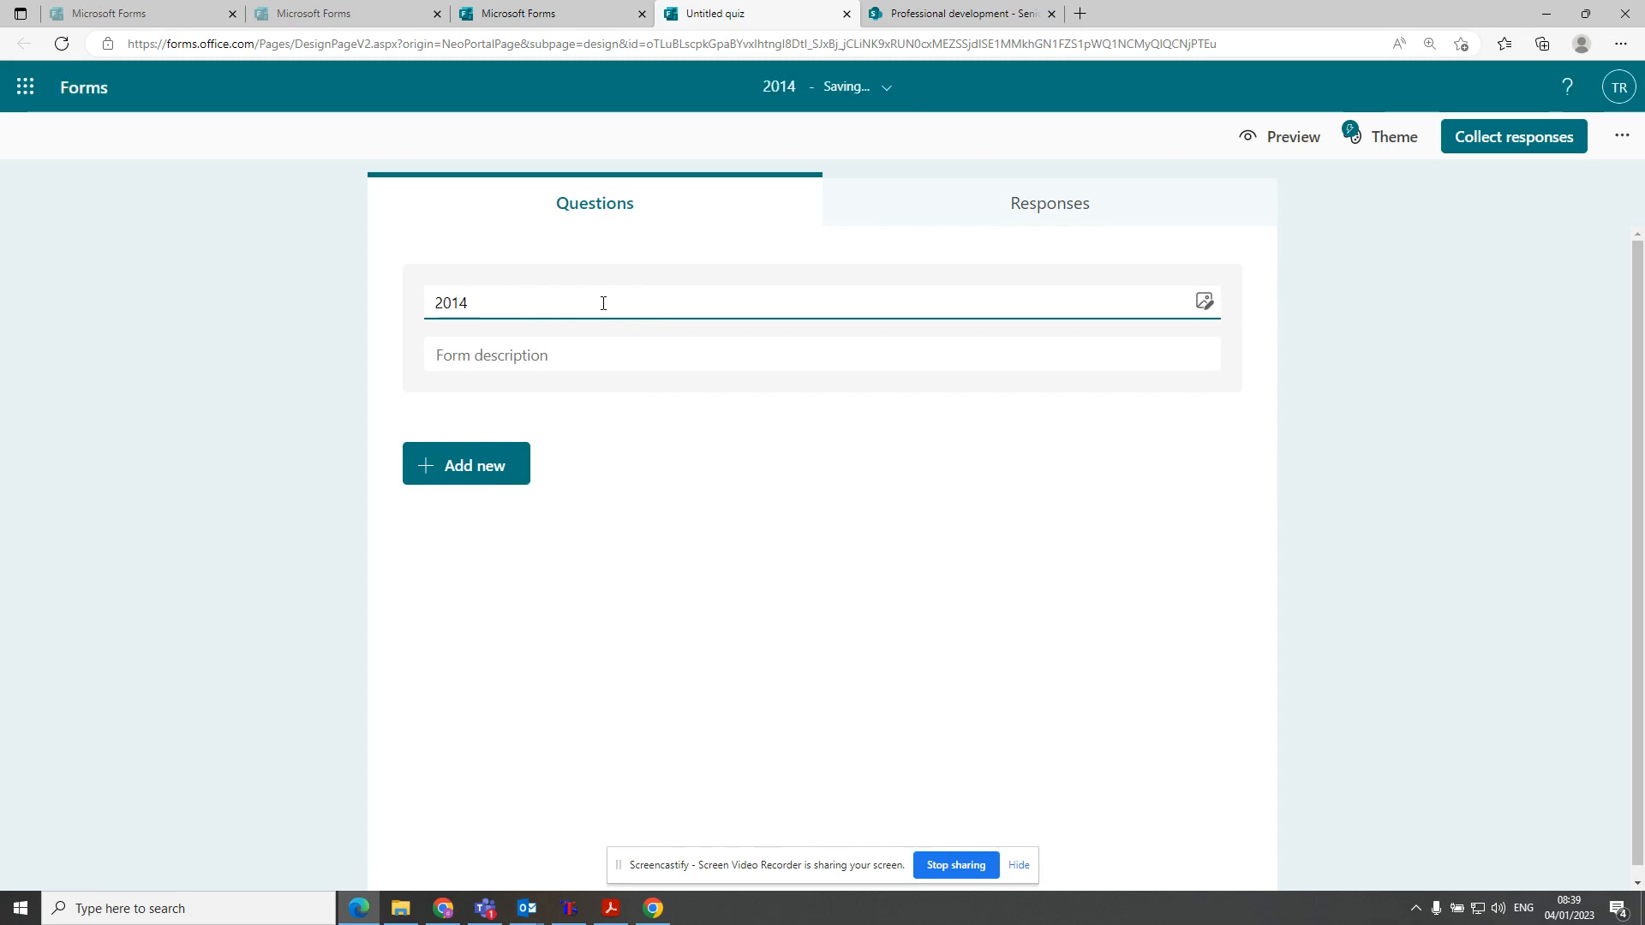
key("BackSpace")
type("4 Phjys")
key("BackSpace")
key("BackSpace")
key("BackSpace")
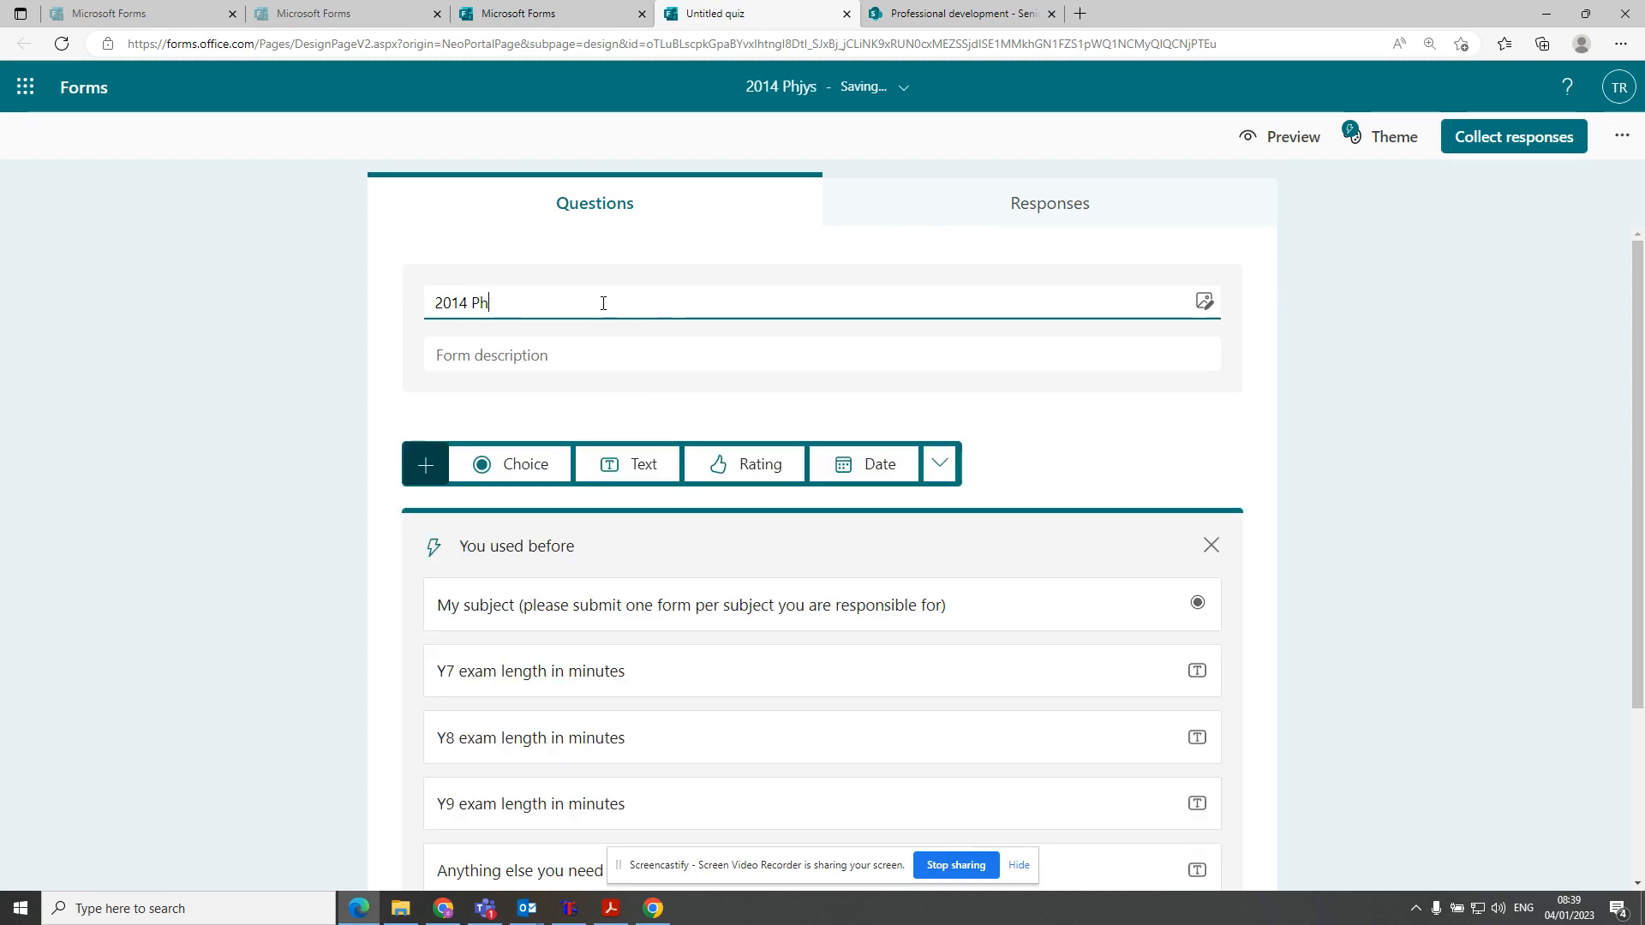
type("ysics Ch")
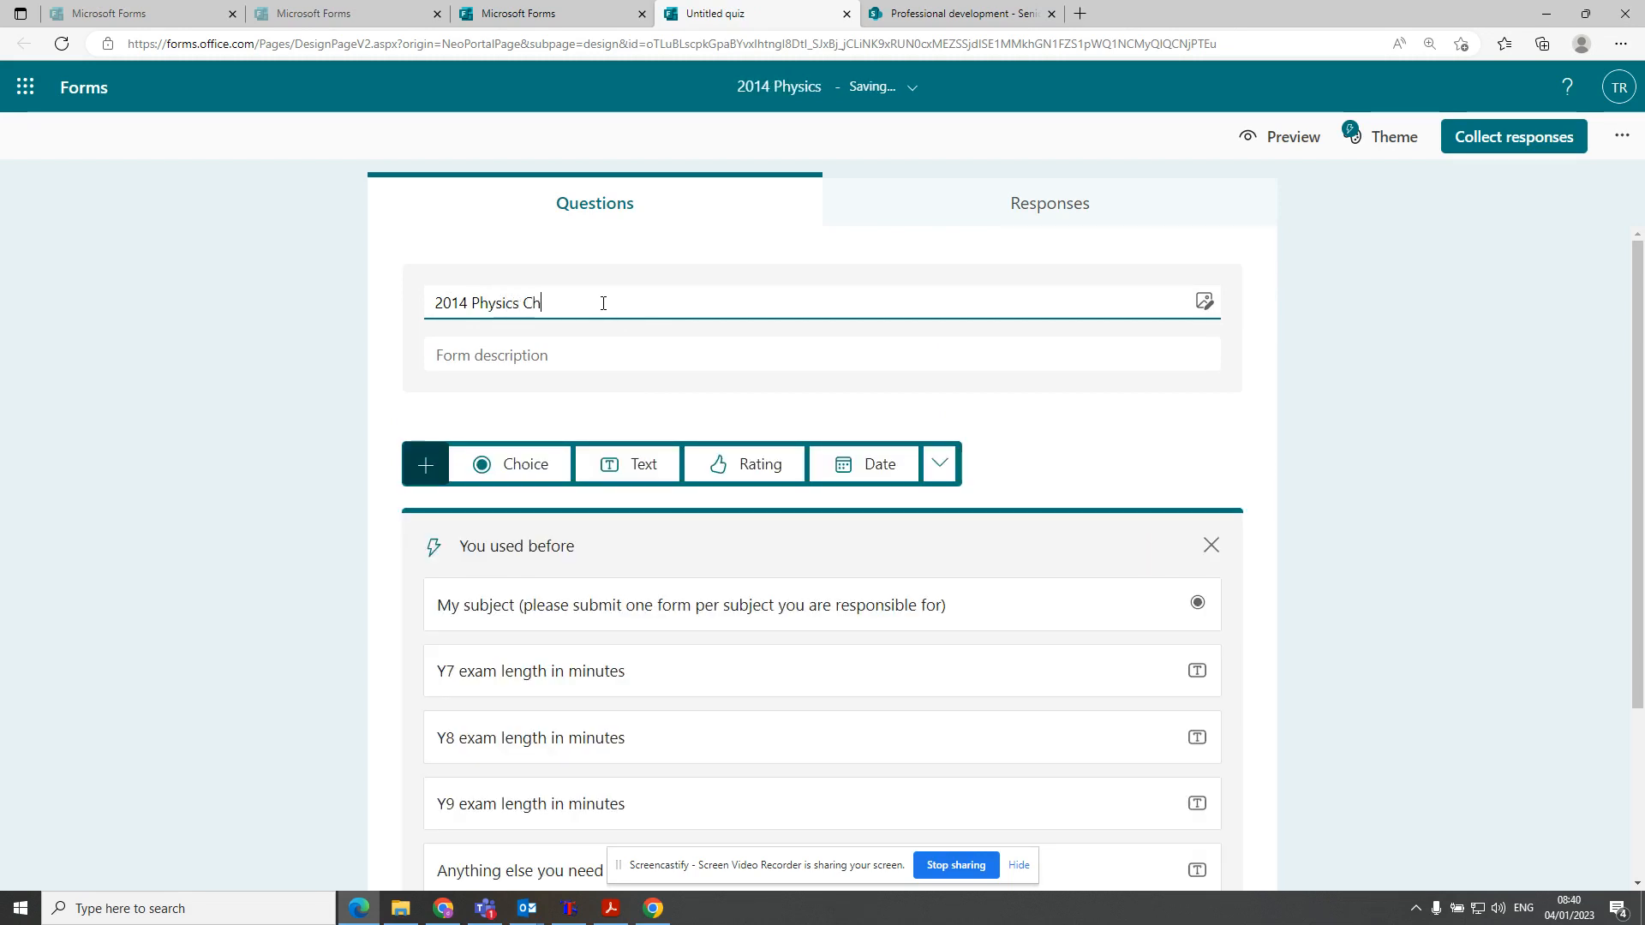
type("allenge Paper")
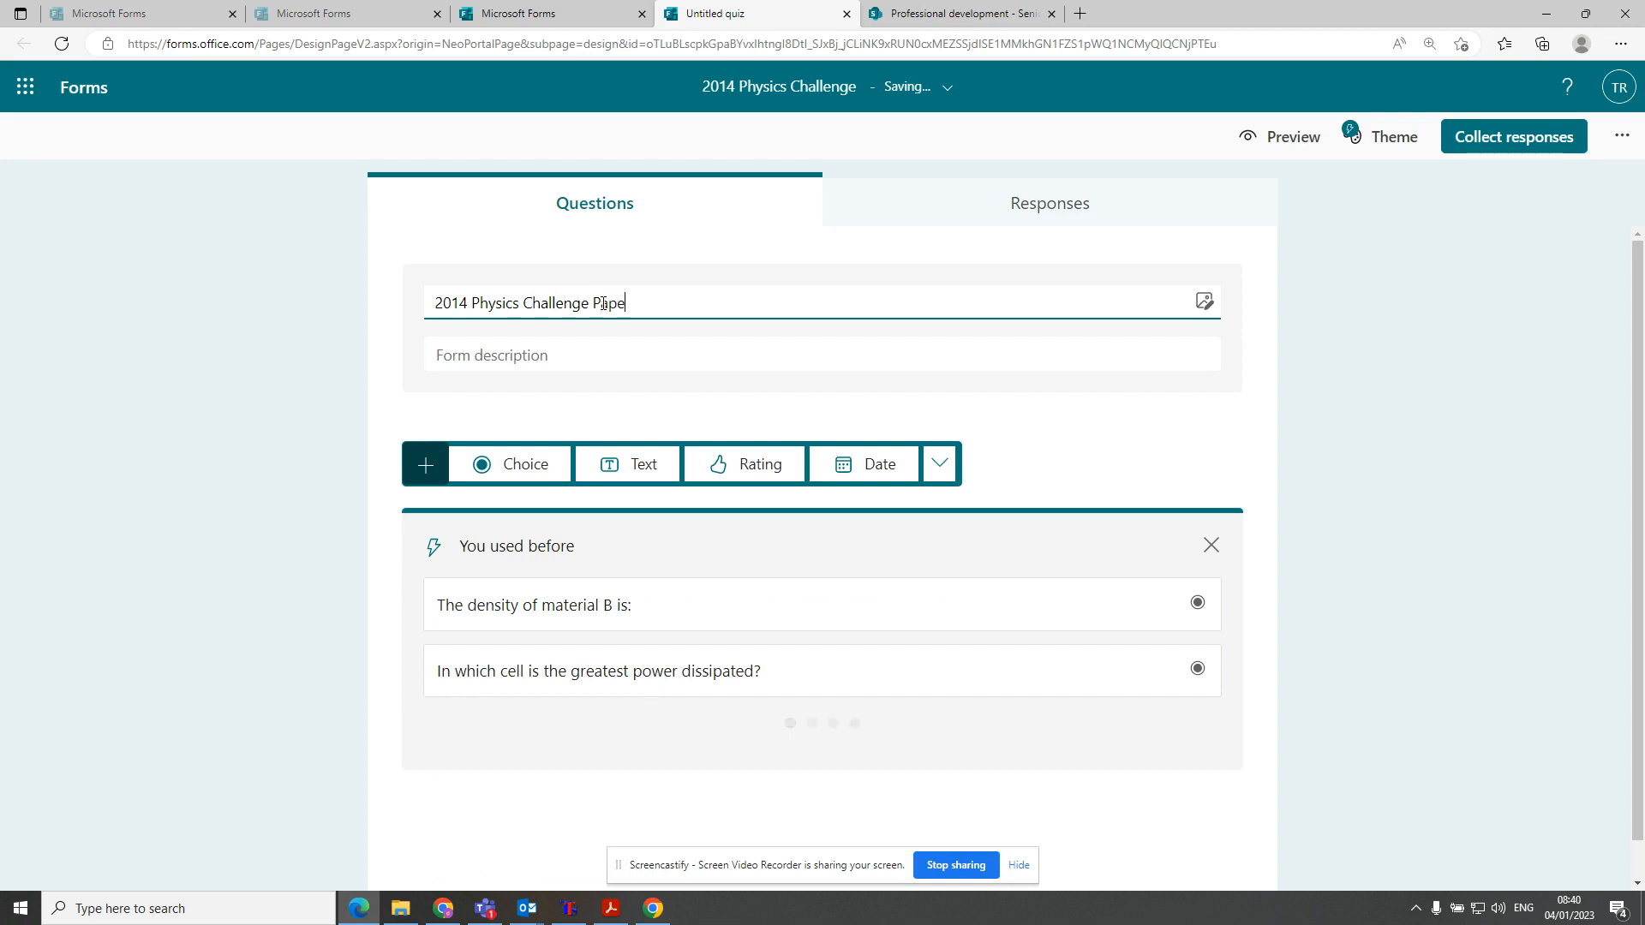
Add a choice question to the quiz and extend it to four answer options
left_click(526, 454)
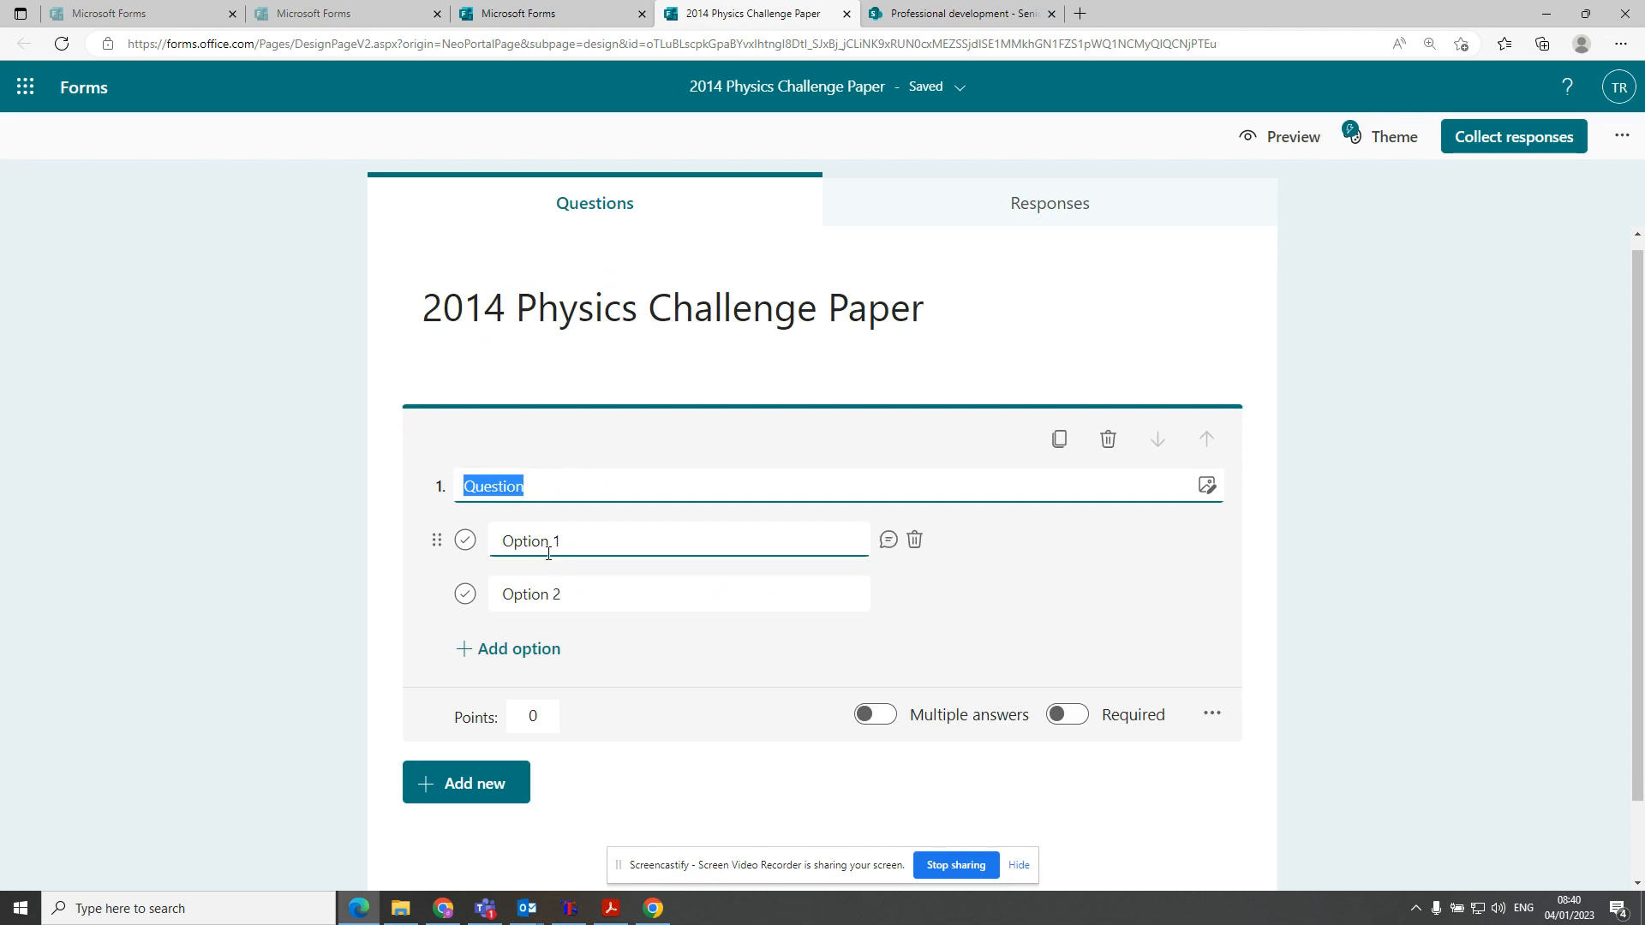
left_click(539, 649)
left_click(540, 703)
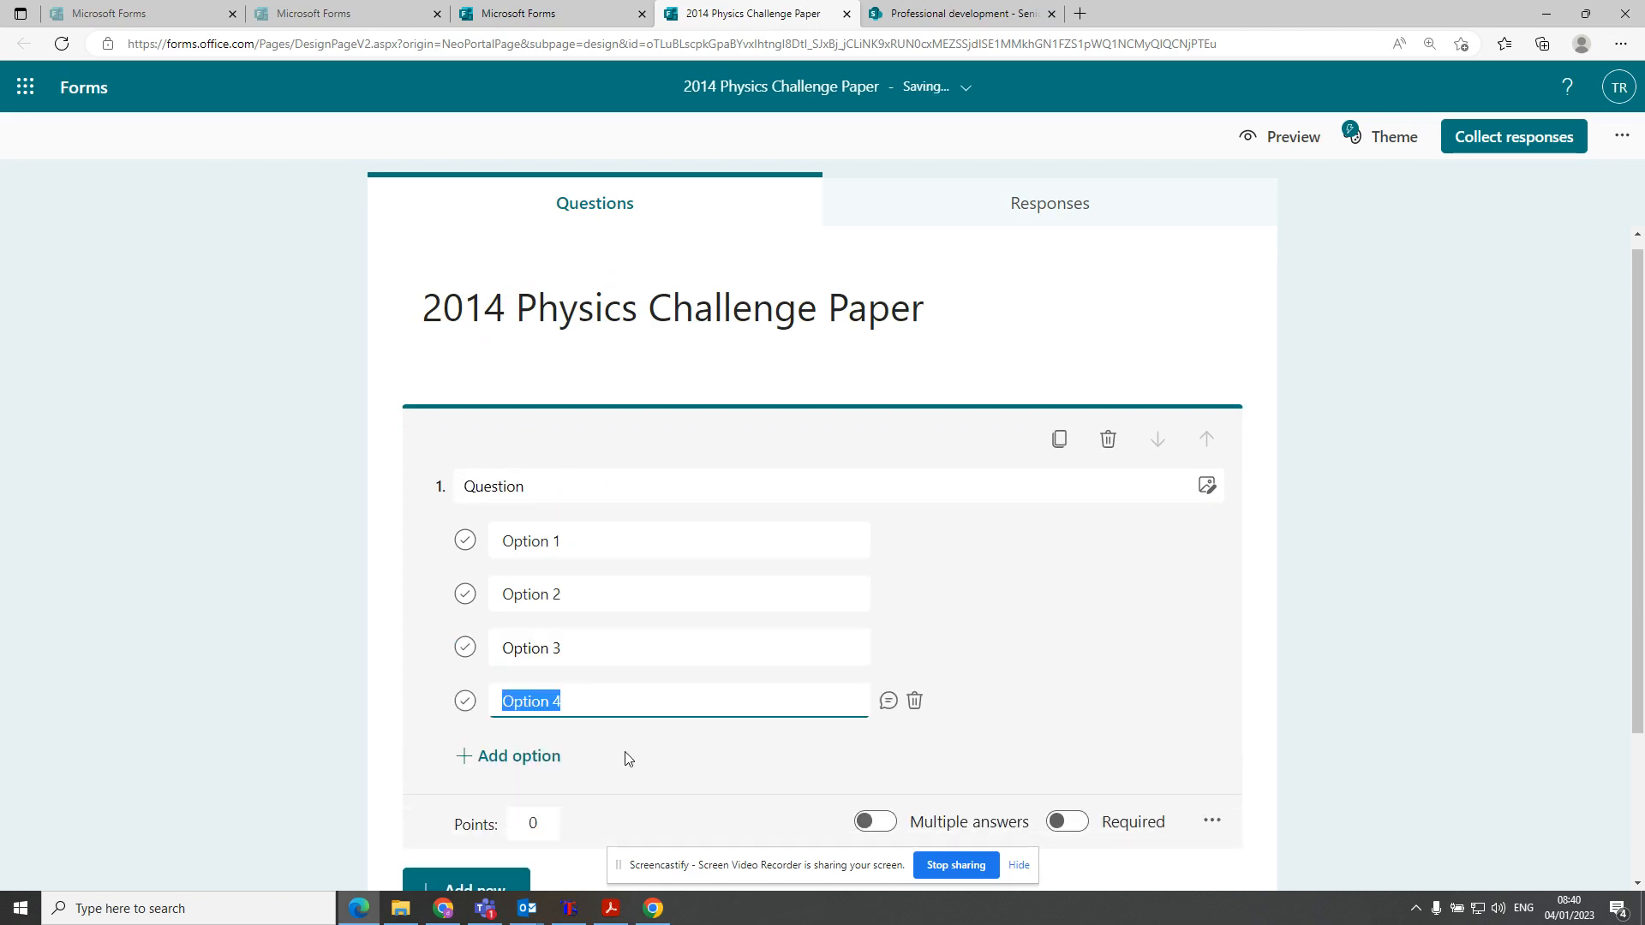
left_click(1207, 485)
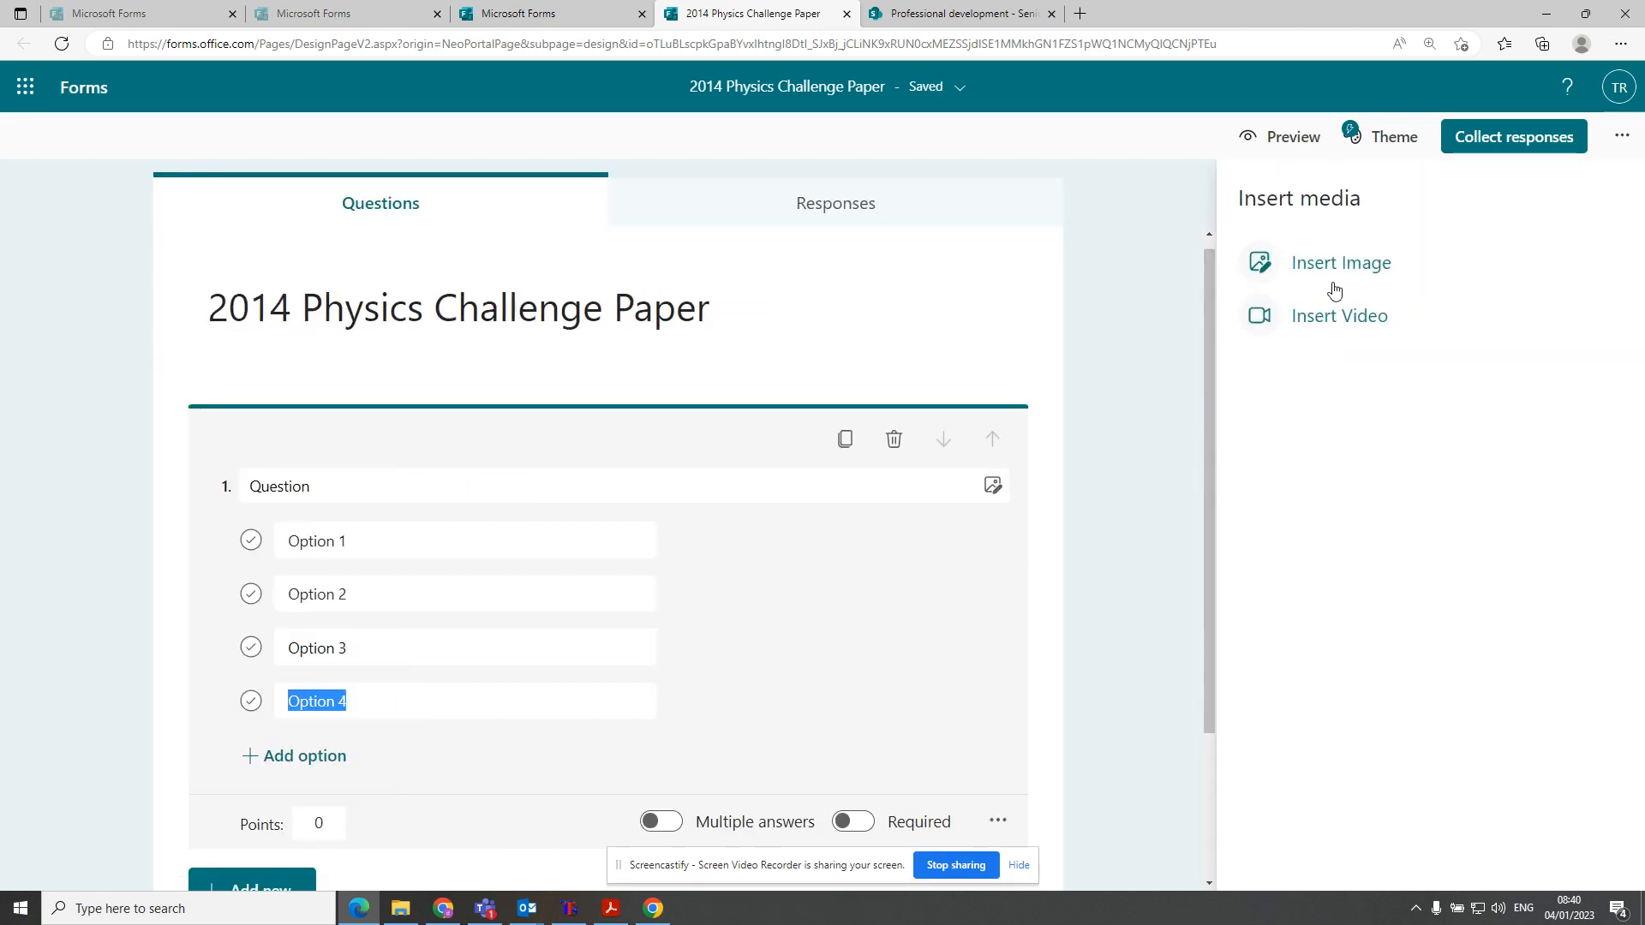
left_click(1368, 269)
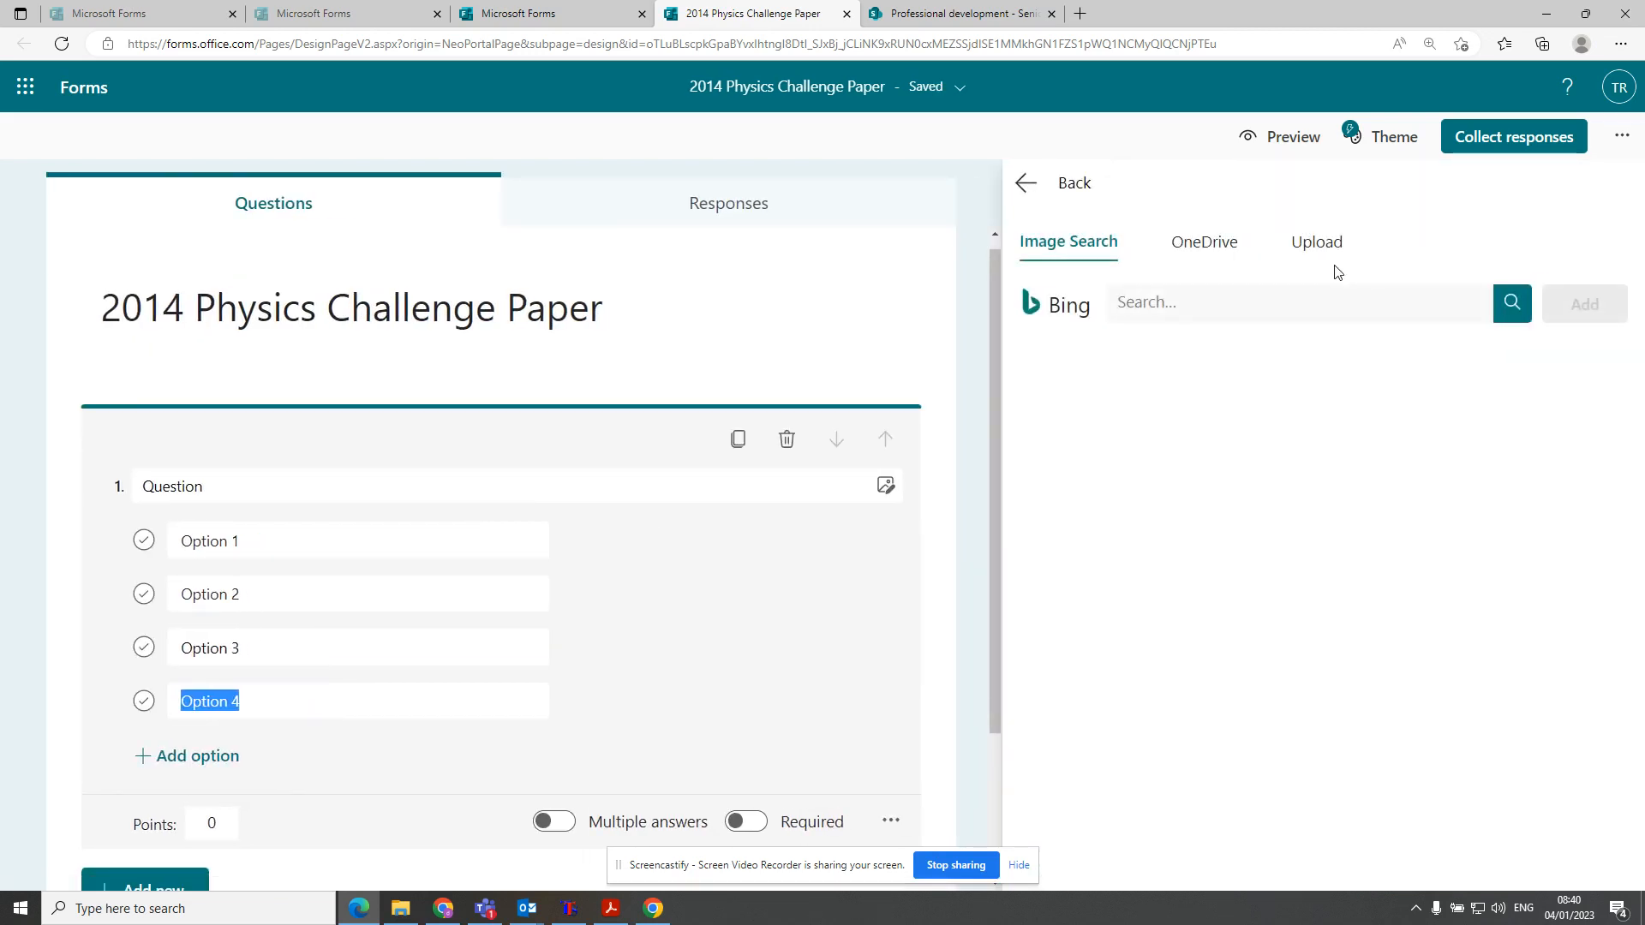
left_click(1028, 185)
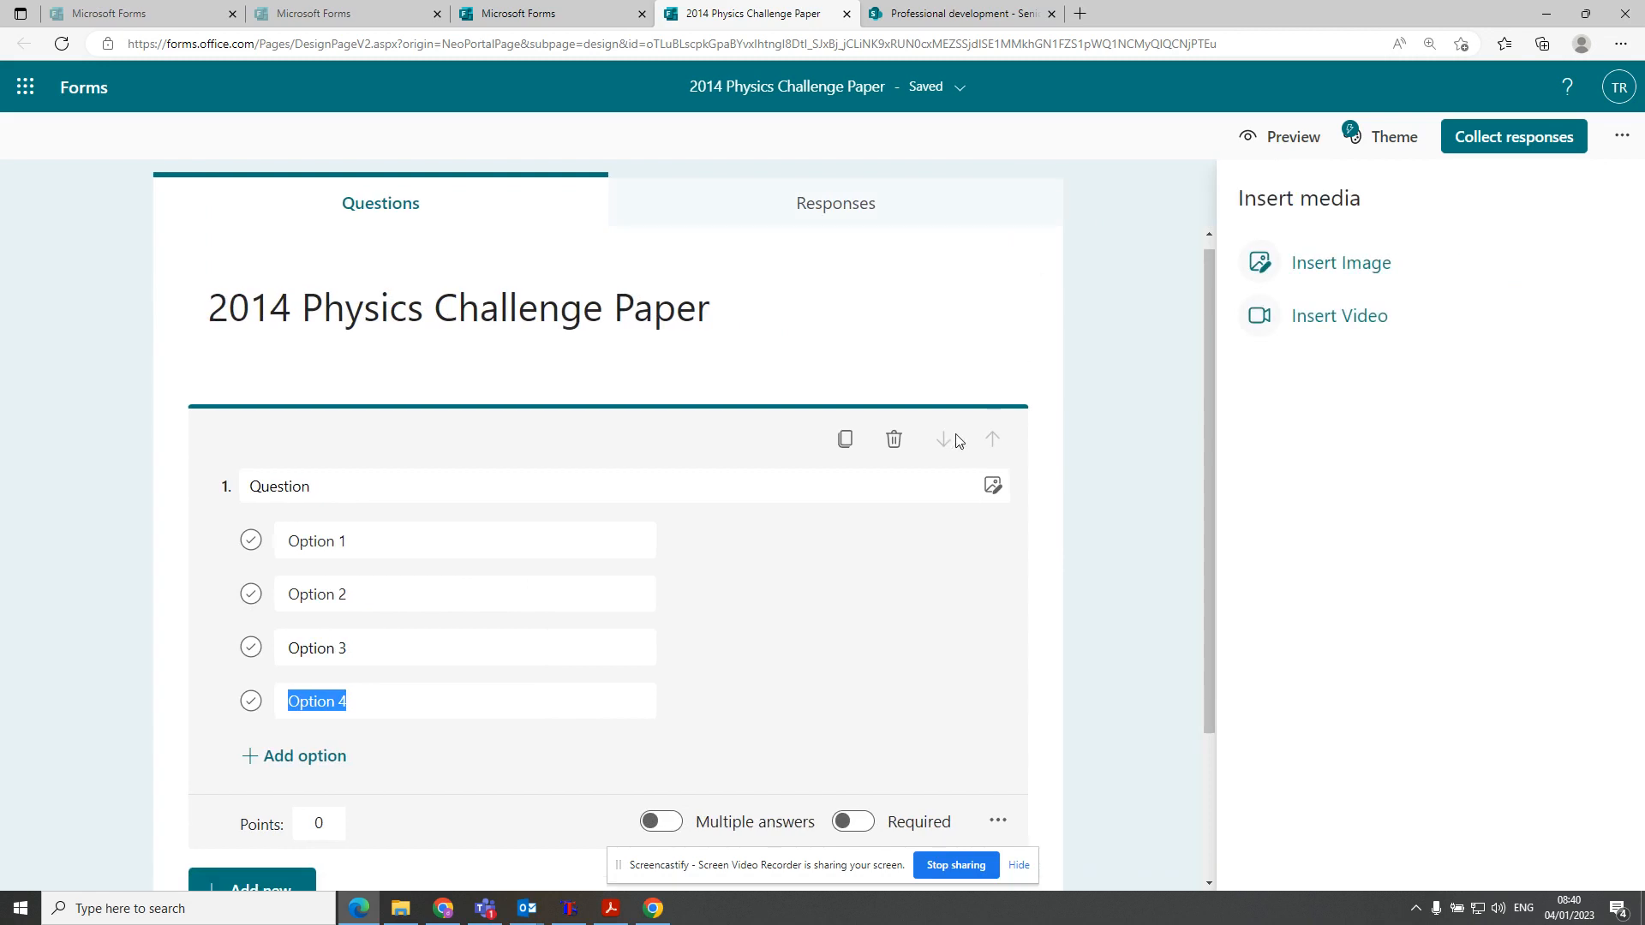
left_click(992, 489)
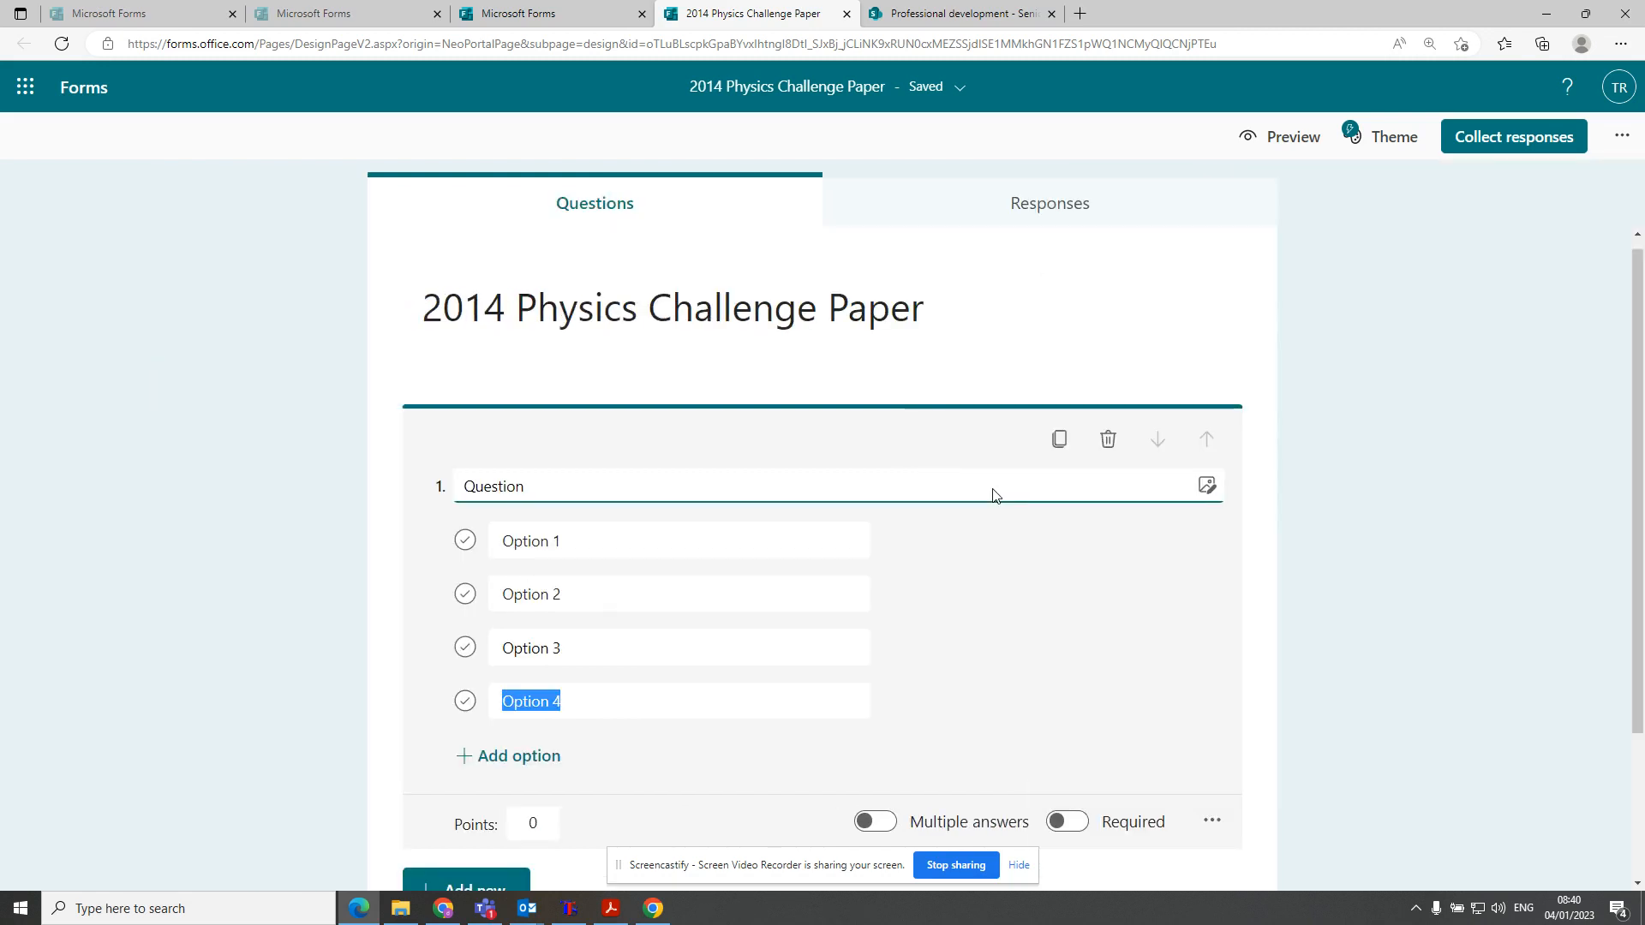
Upload Screenshot 2023-01-04 083637.png from the Pictures folder as the image for question 1
left_click(1206, 486)
left_click(1314, 271)
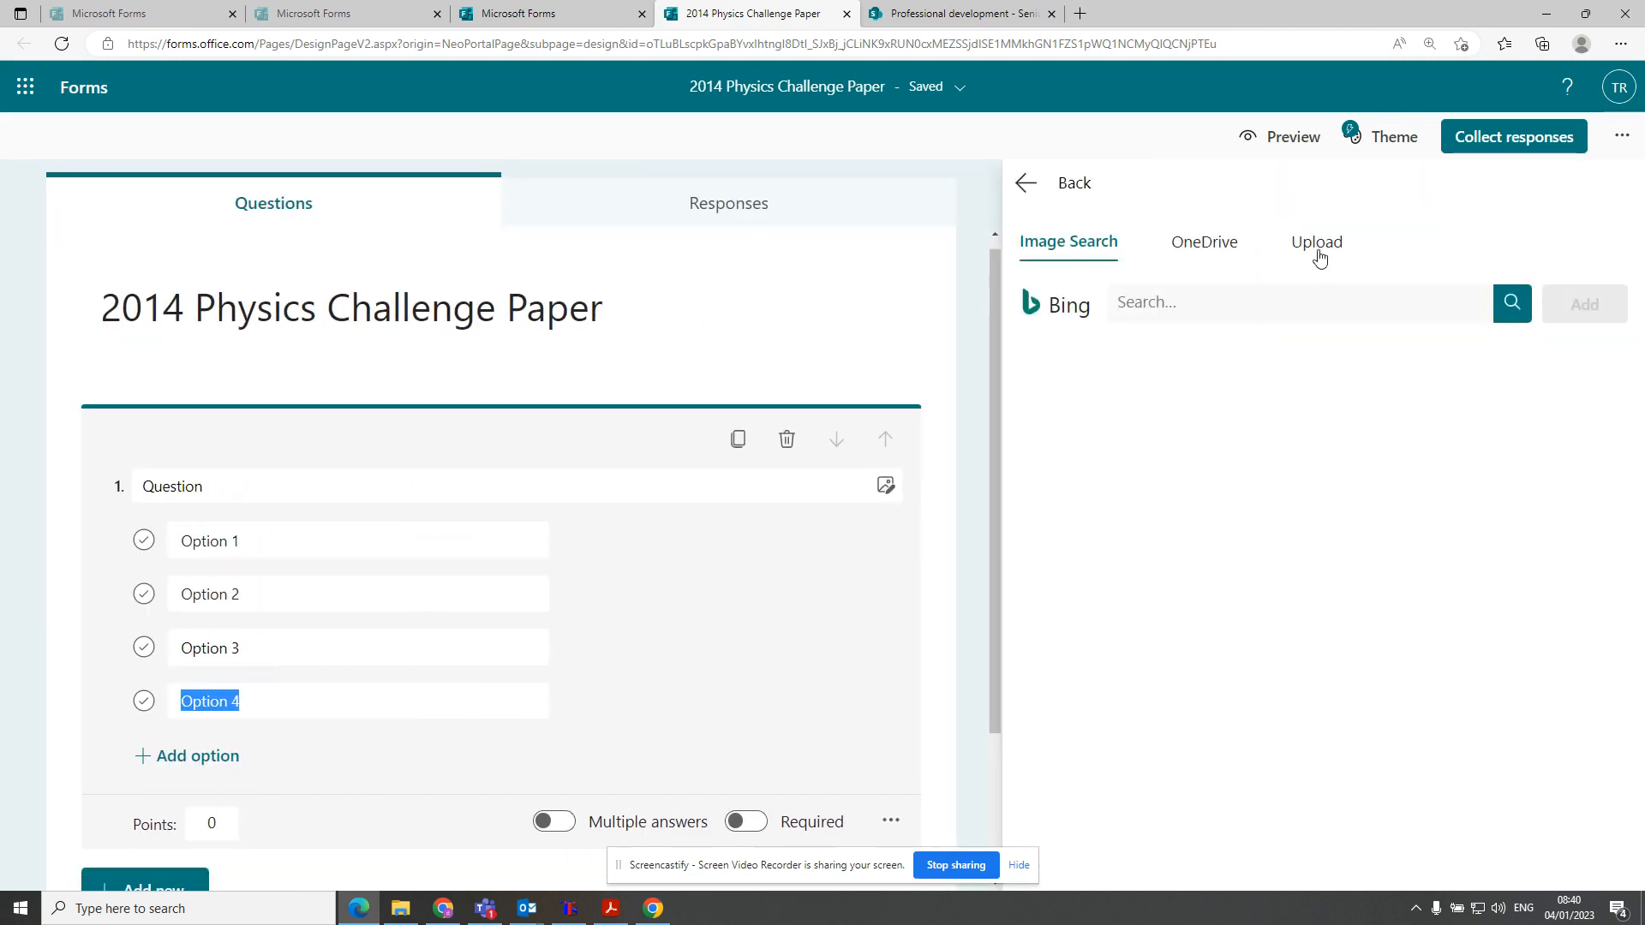
left_click(1323, 247)
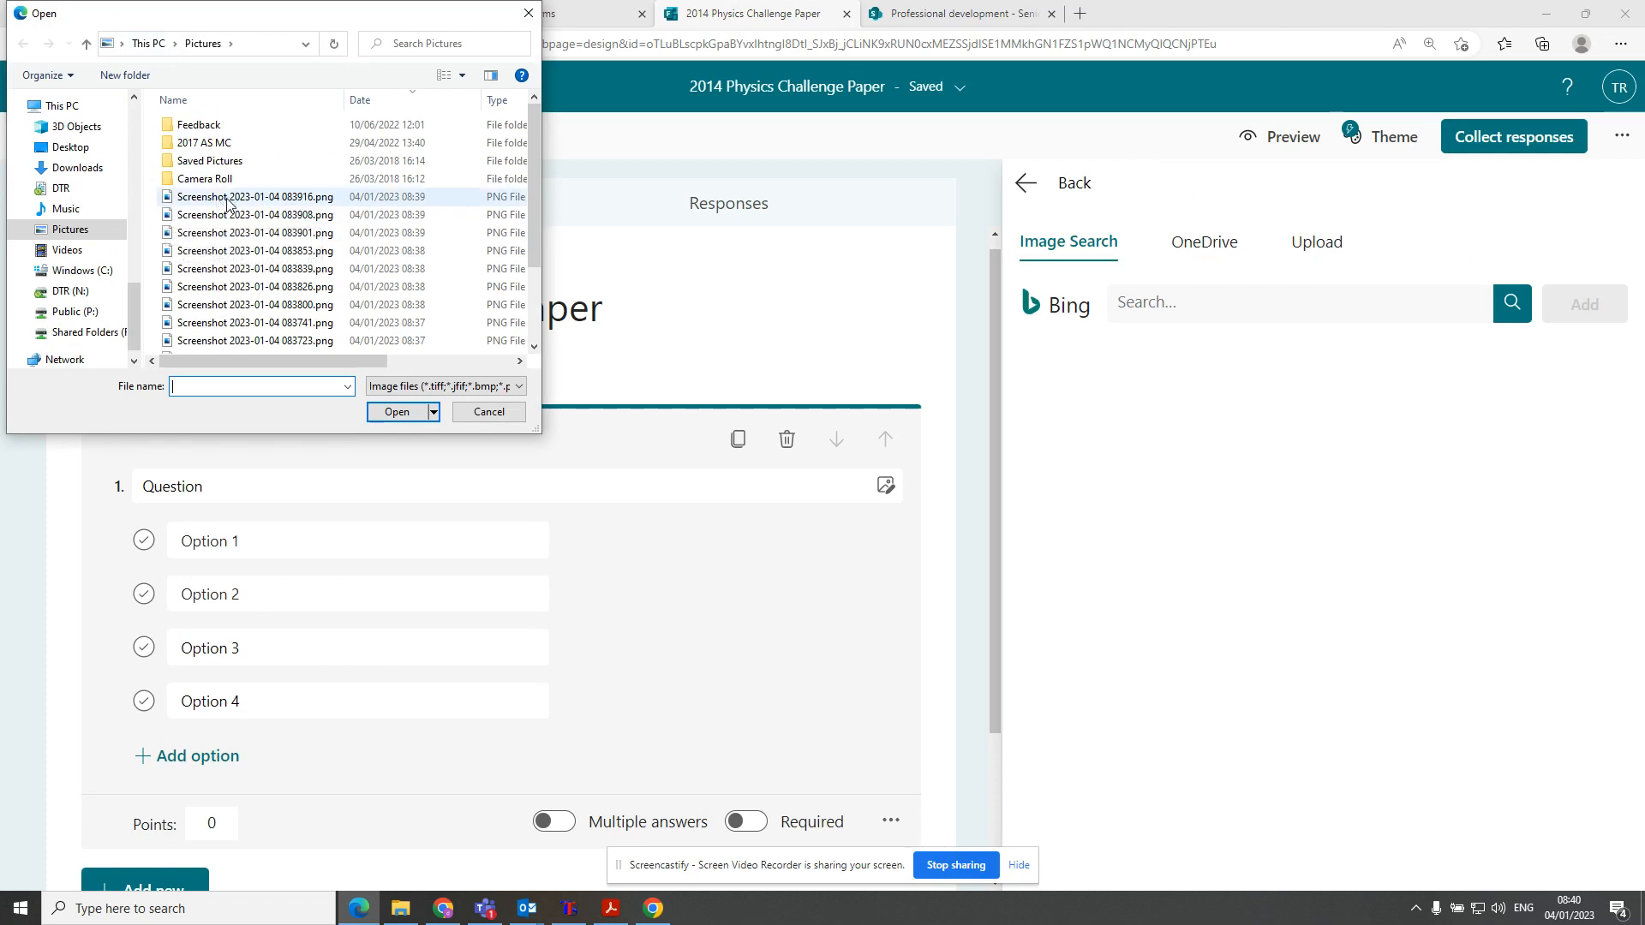
left_click(397, 101)
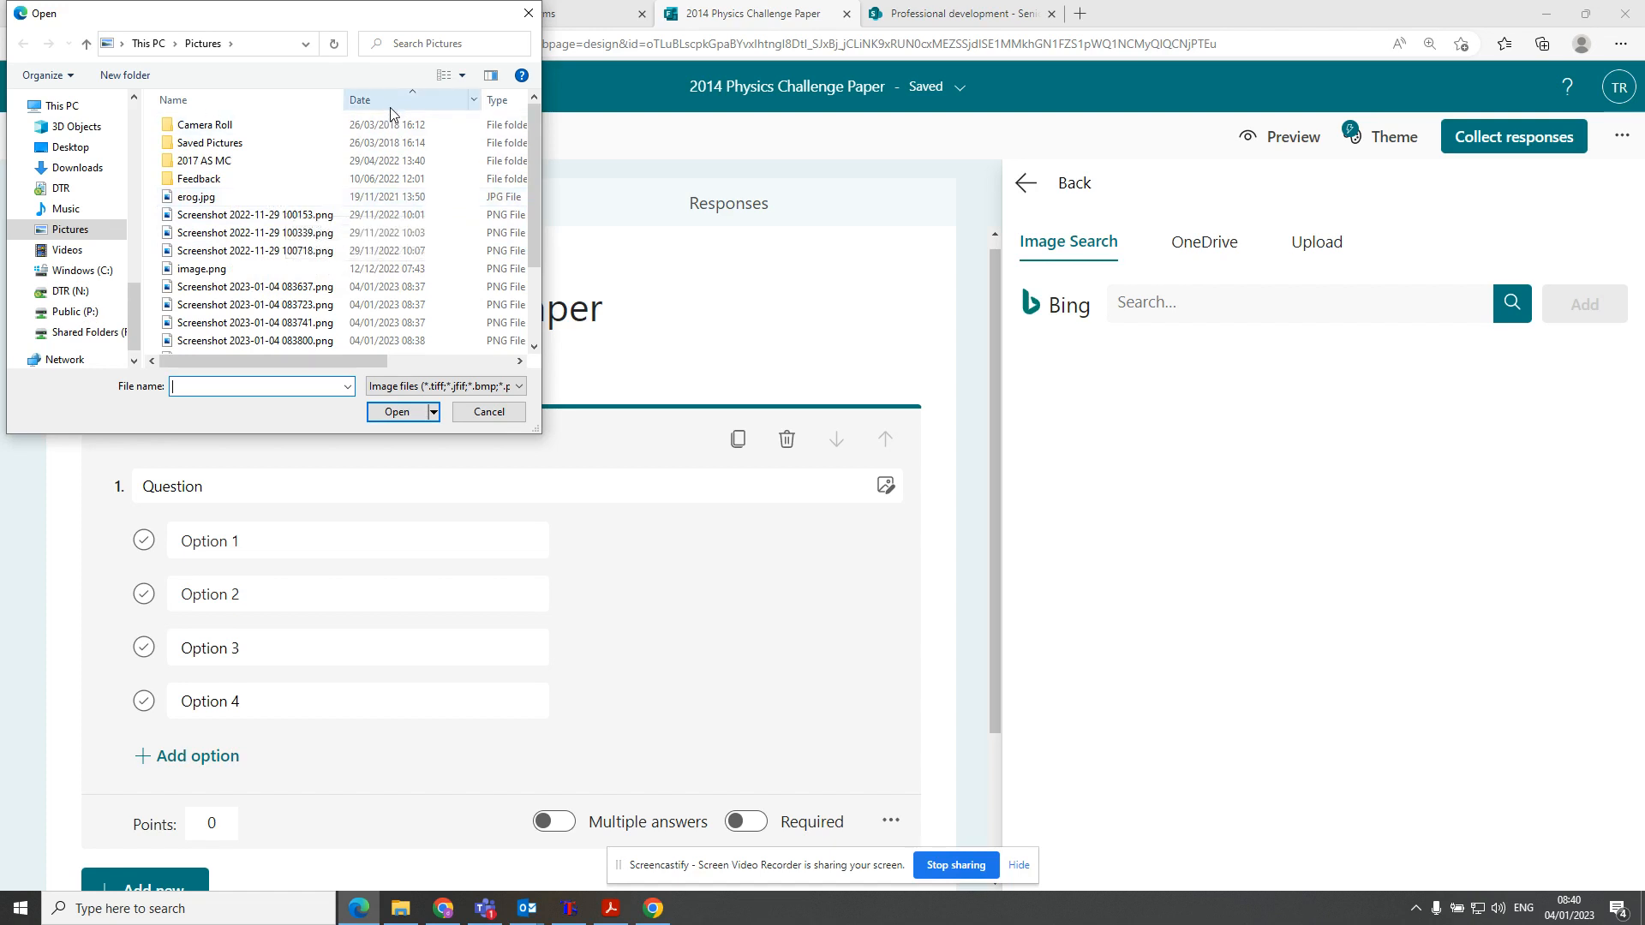
scroll(274, 253, "down", 2)
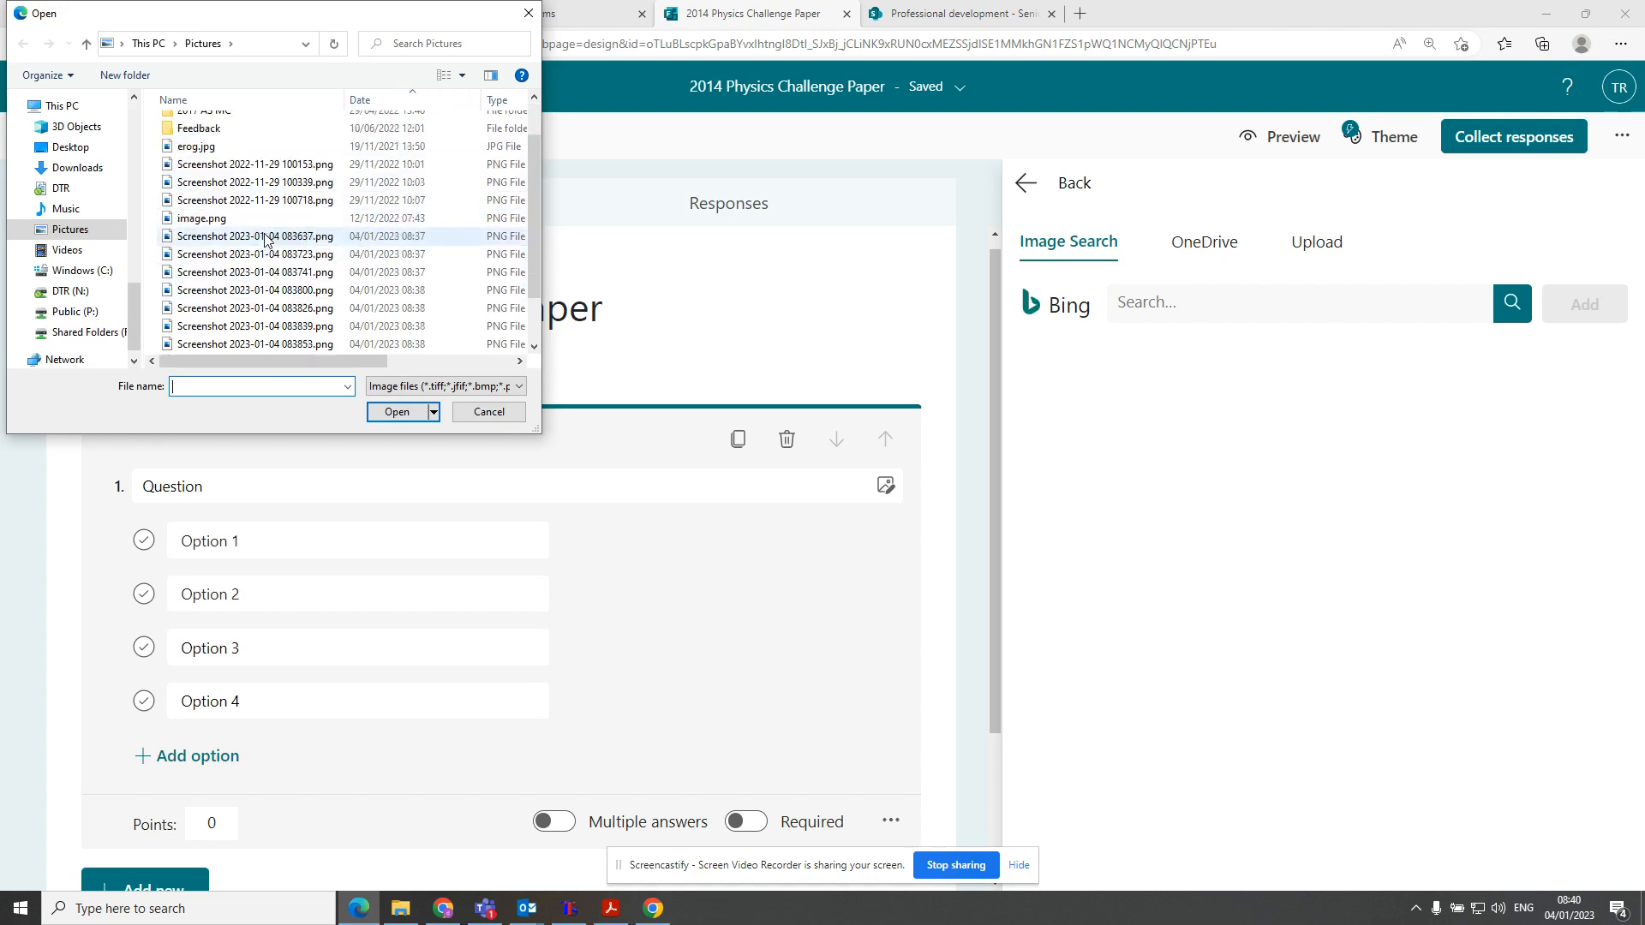
scroll(267, 244, "up", 2)
left_click(261, 197)
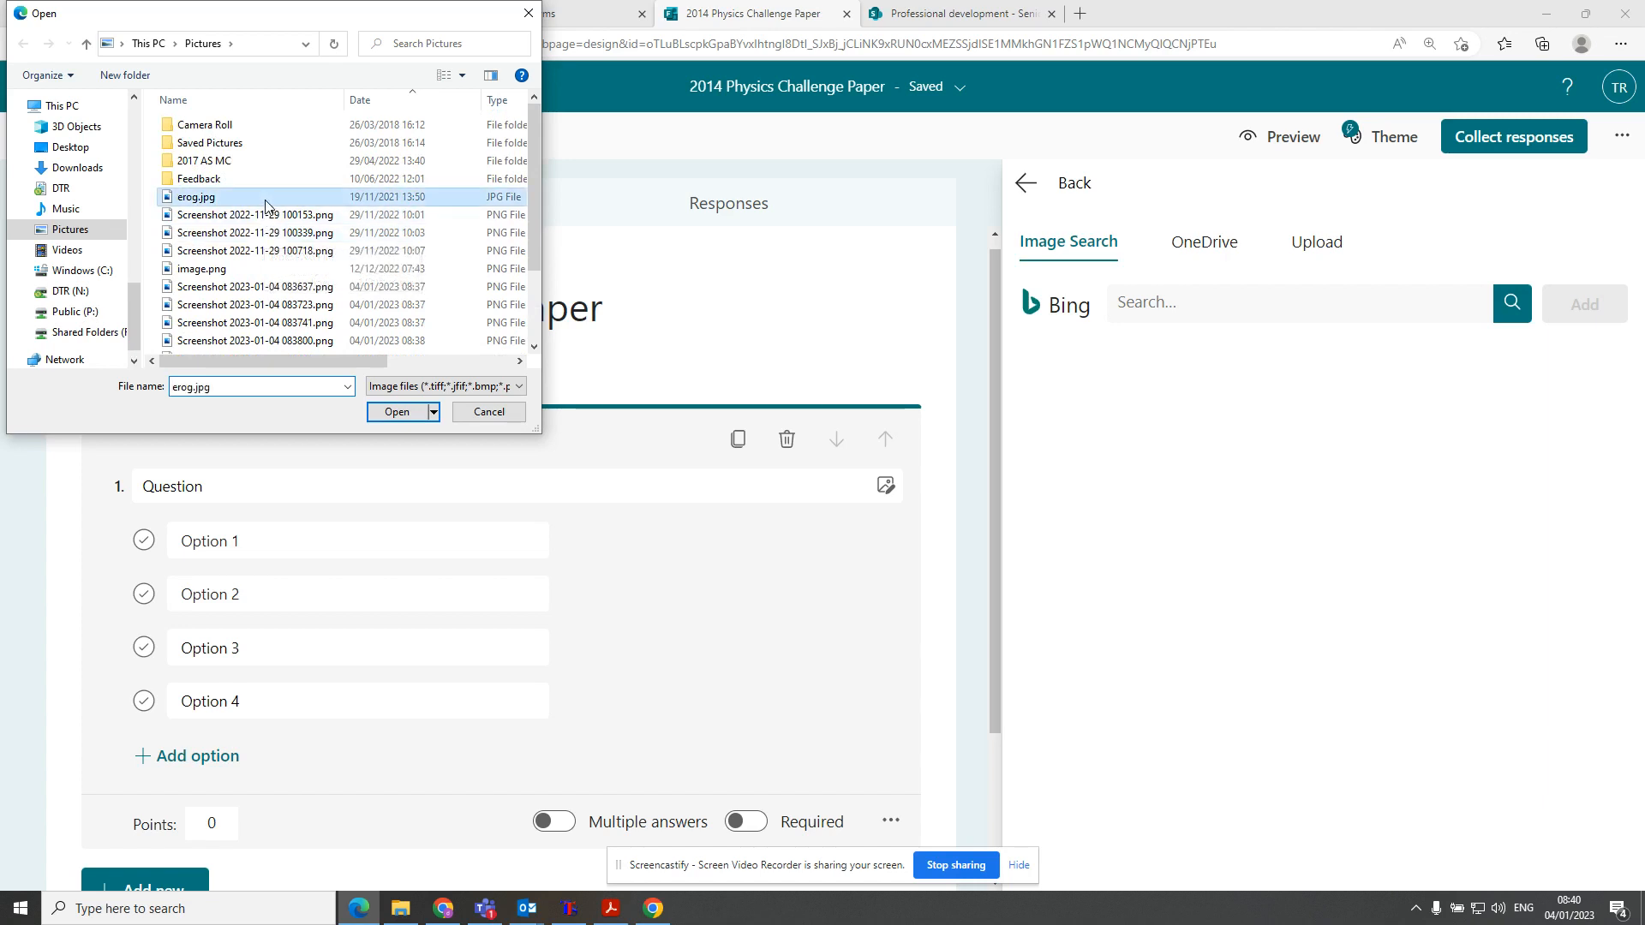
scroll(271, 242, "down", 1)
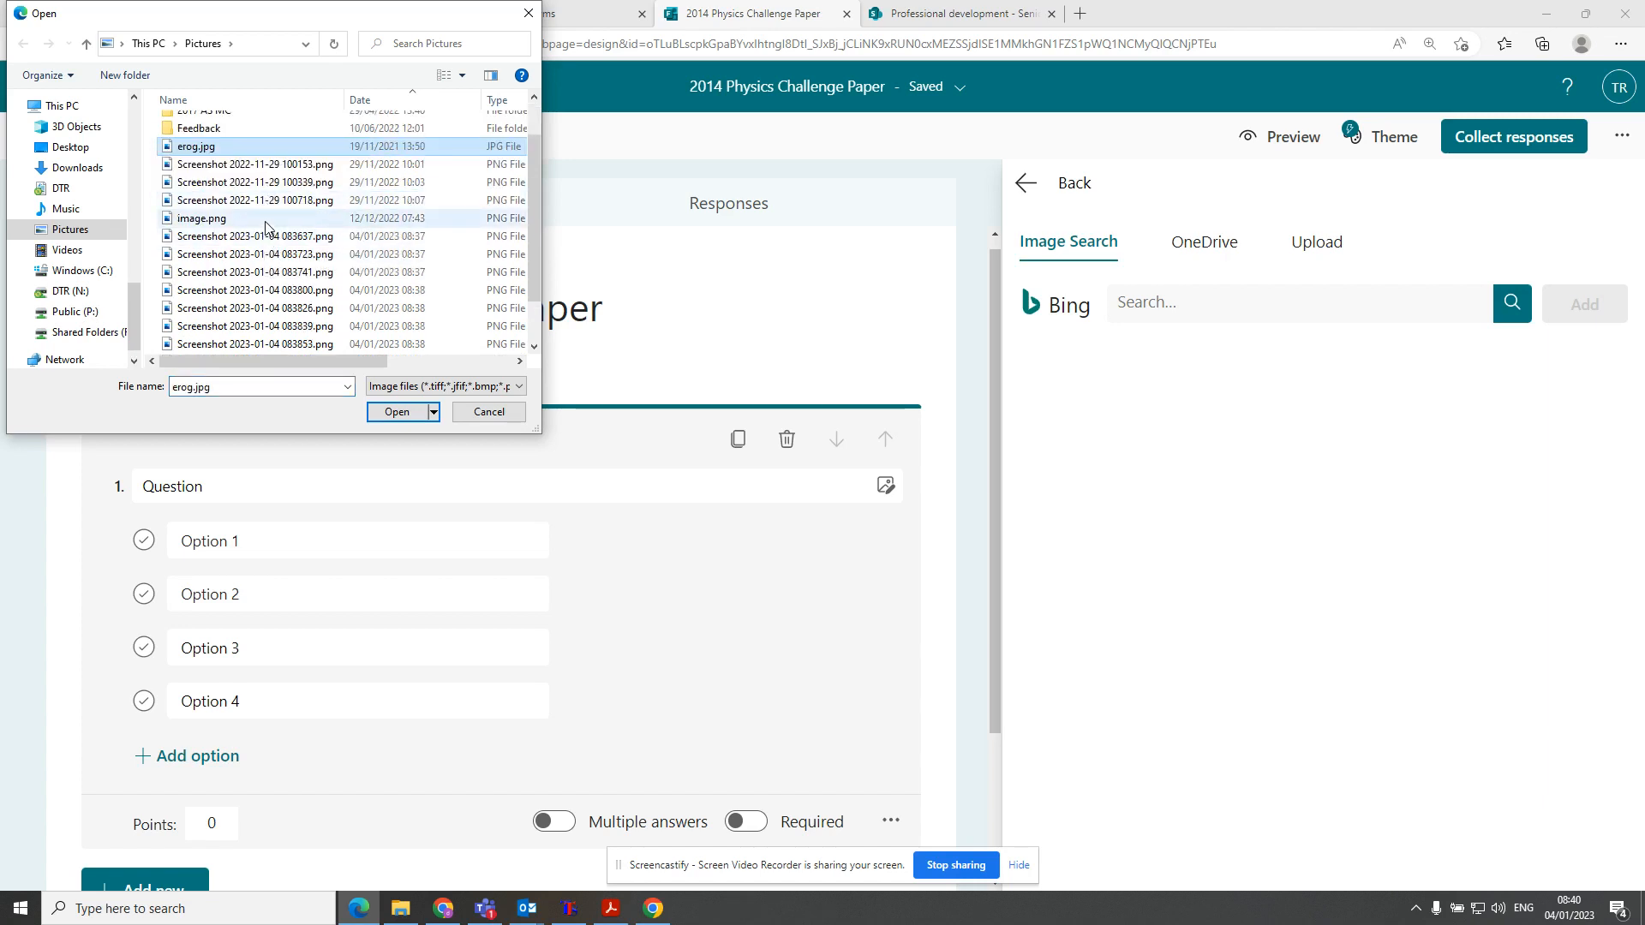
left_click(266, 223)
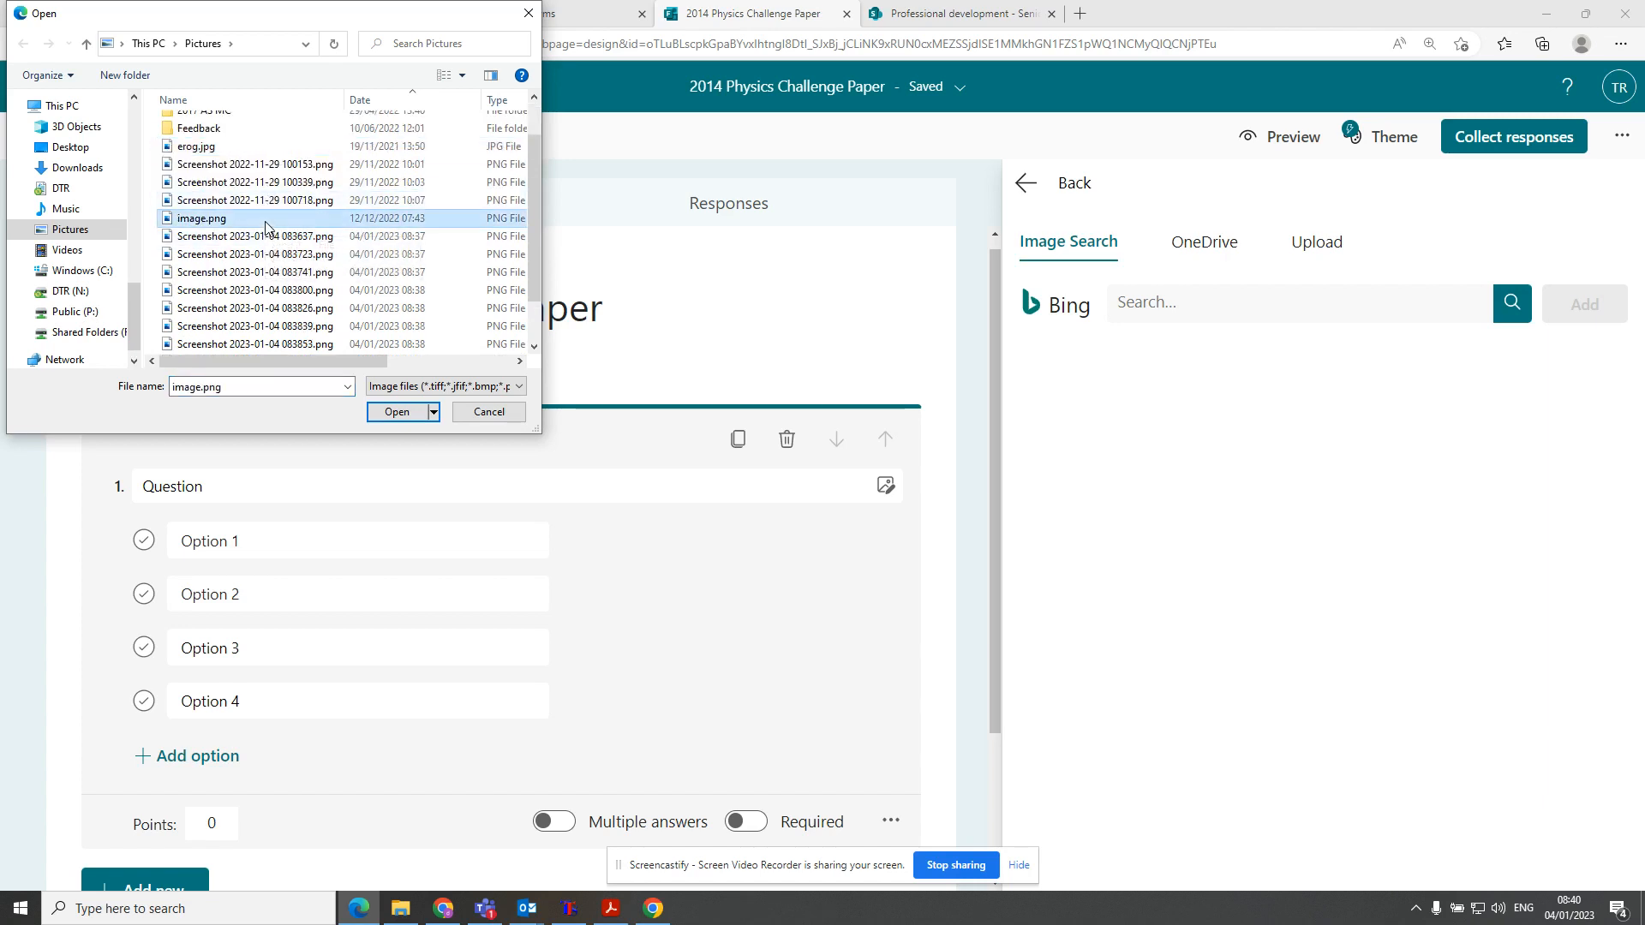
left_click(260, 153)
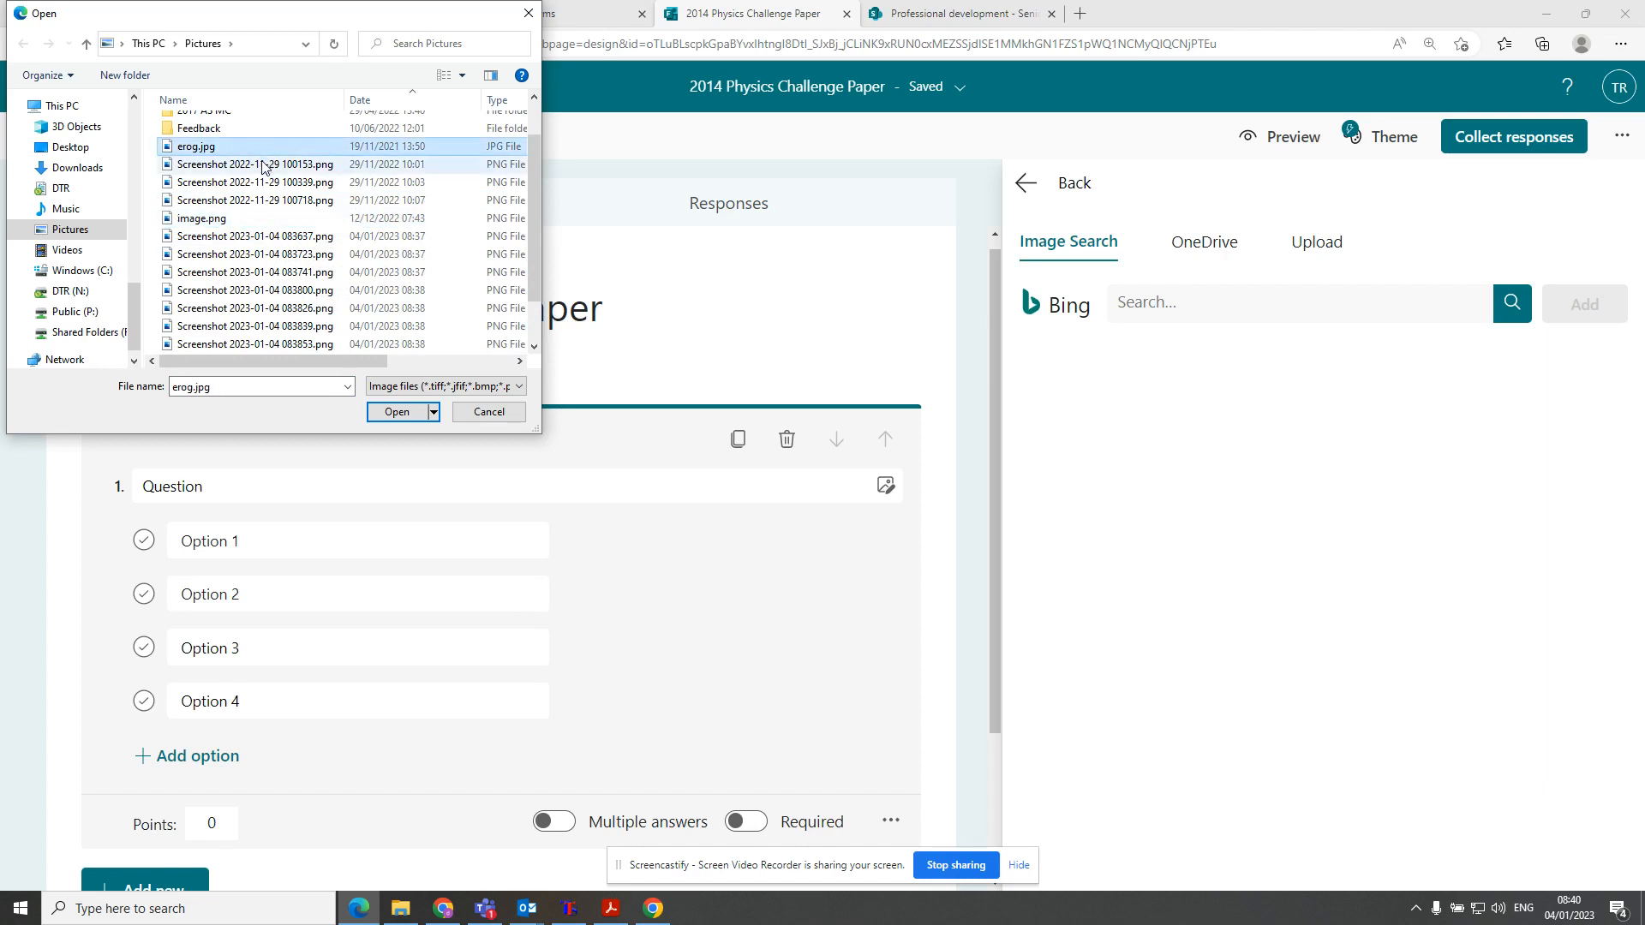
left_click(285, 239)
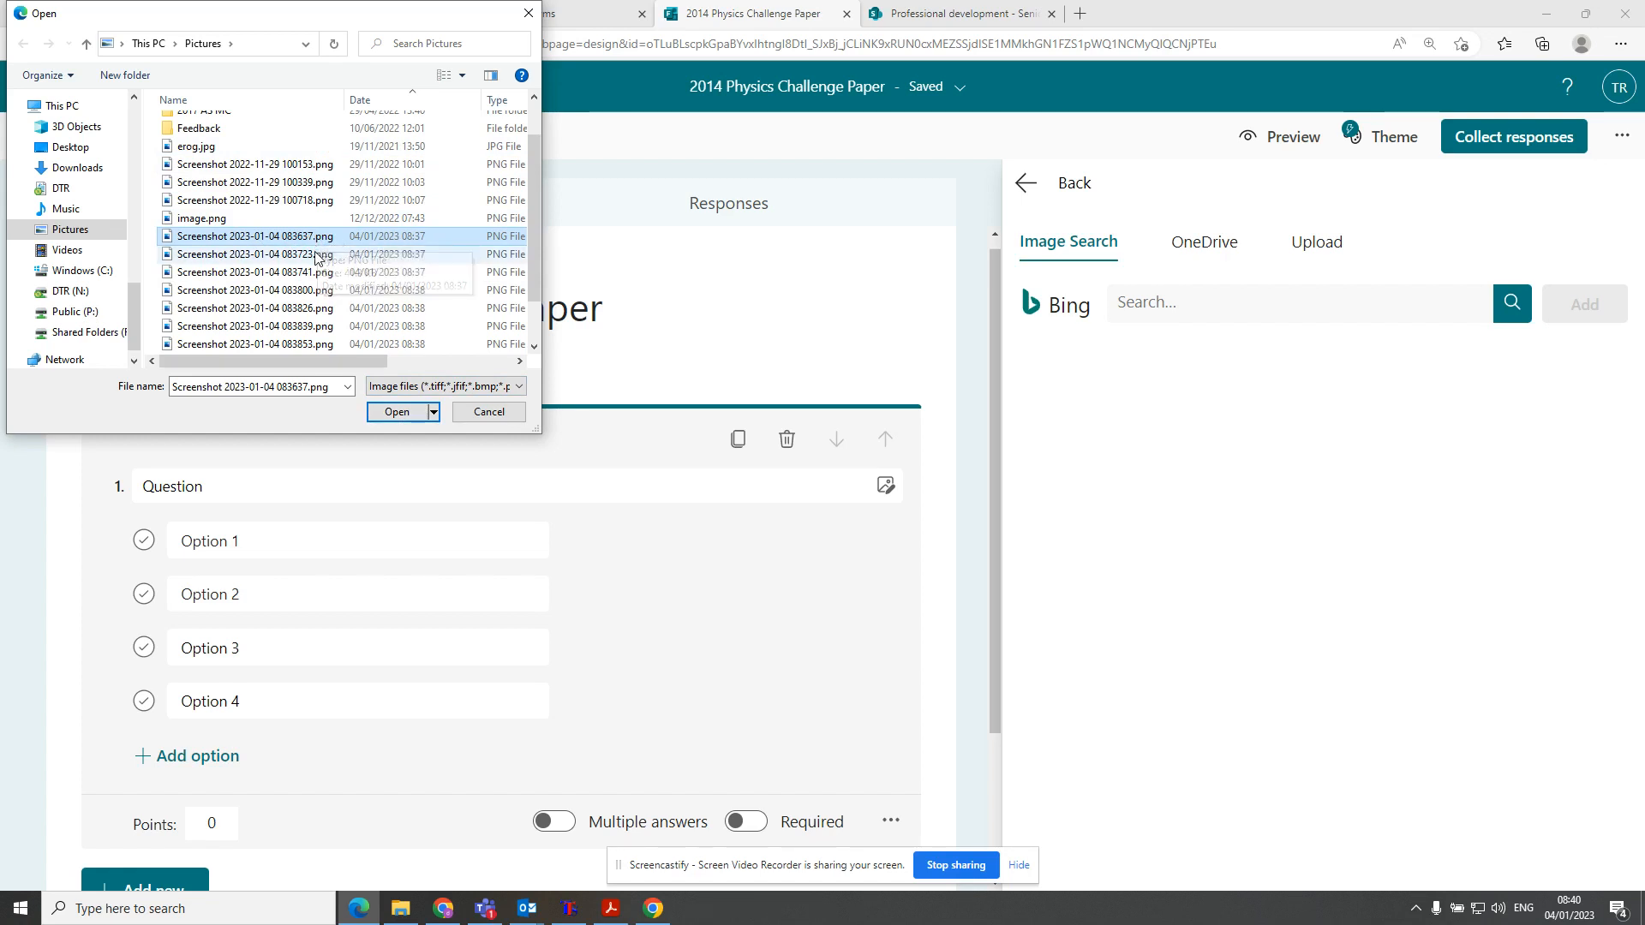
left_click(404, 412)
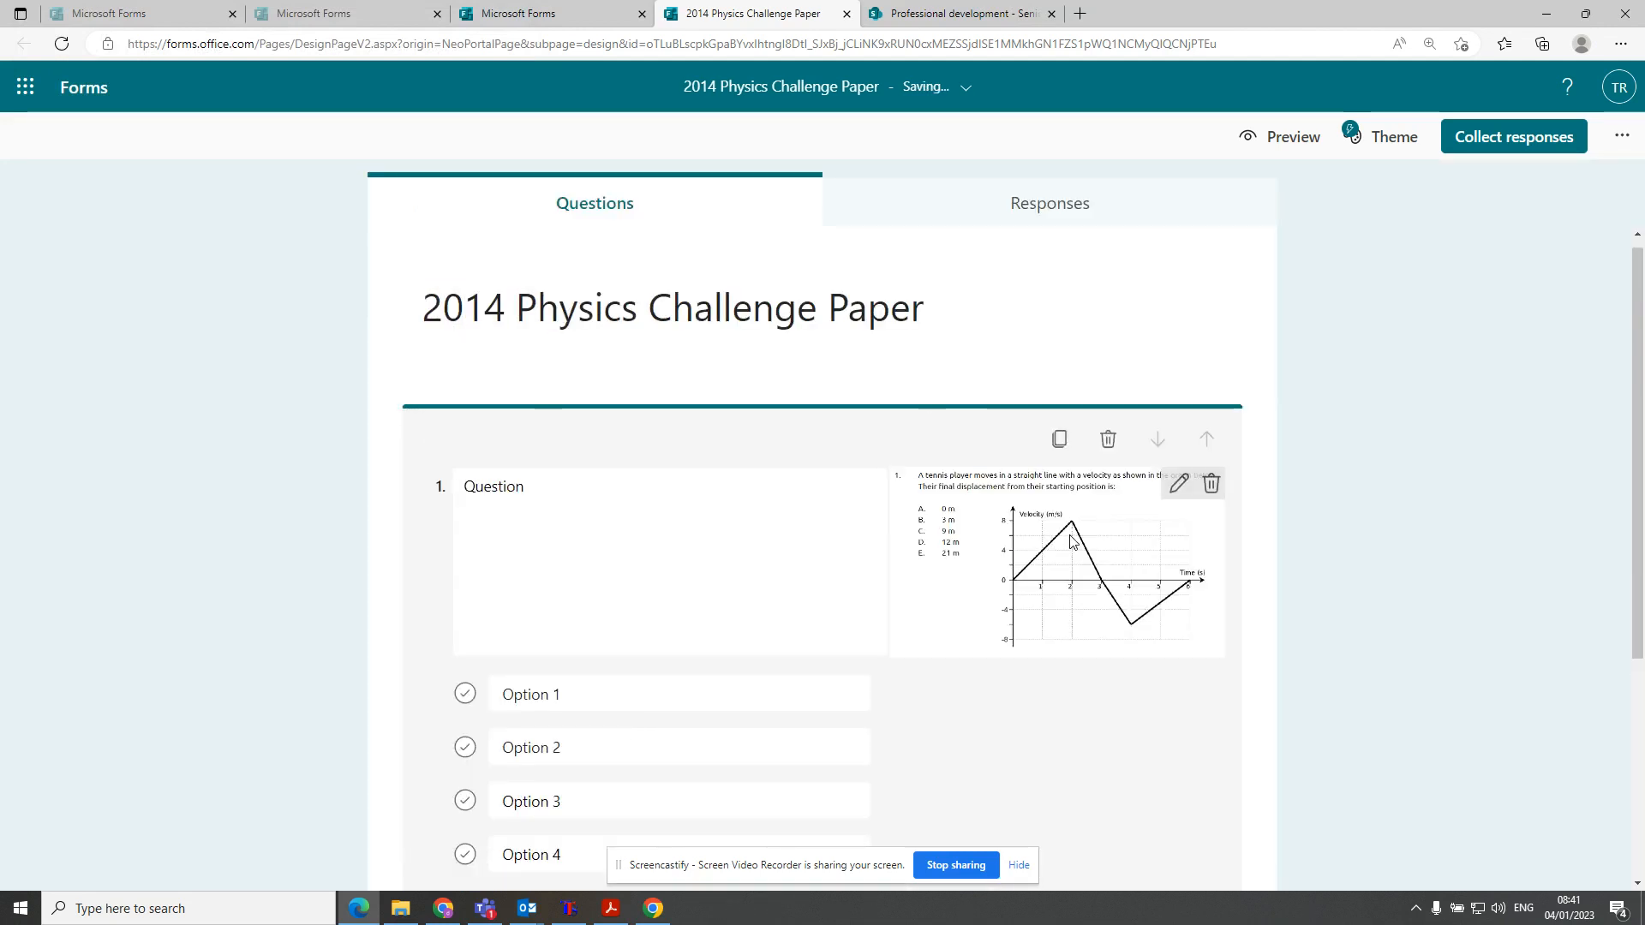
Enlarge question 1's image so it spans the full width below the question text
scroll(1071, 540, "down", 1)
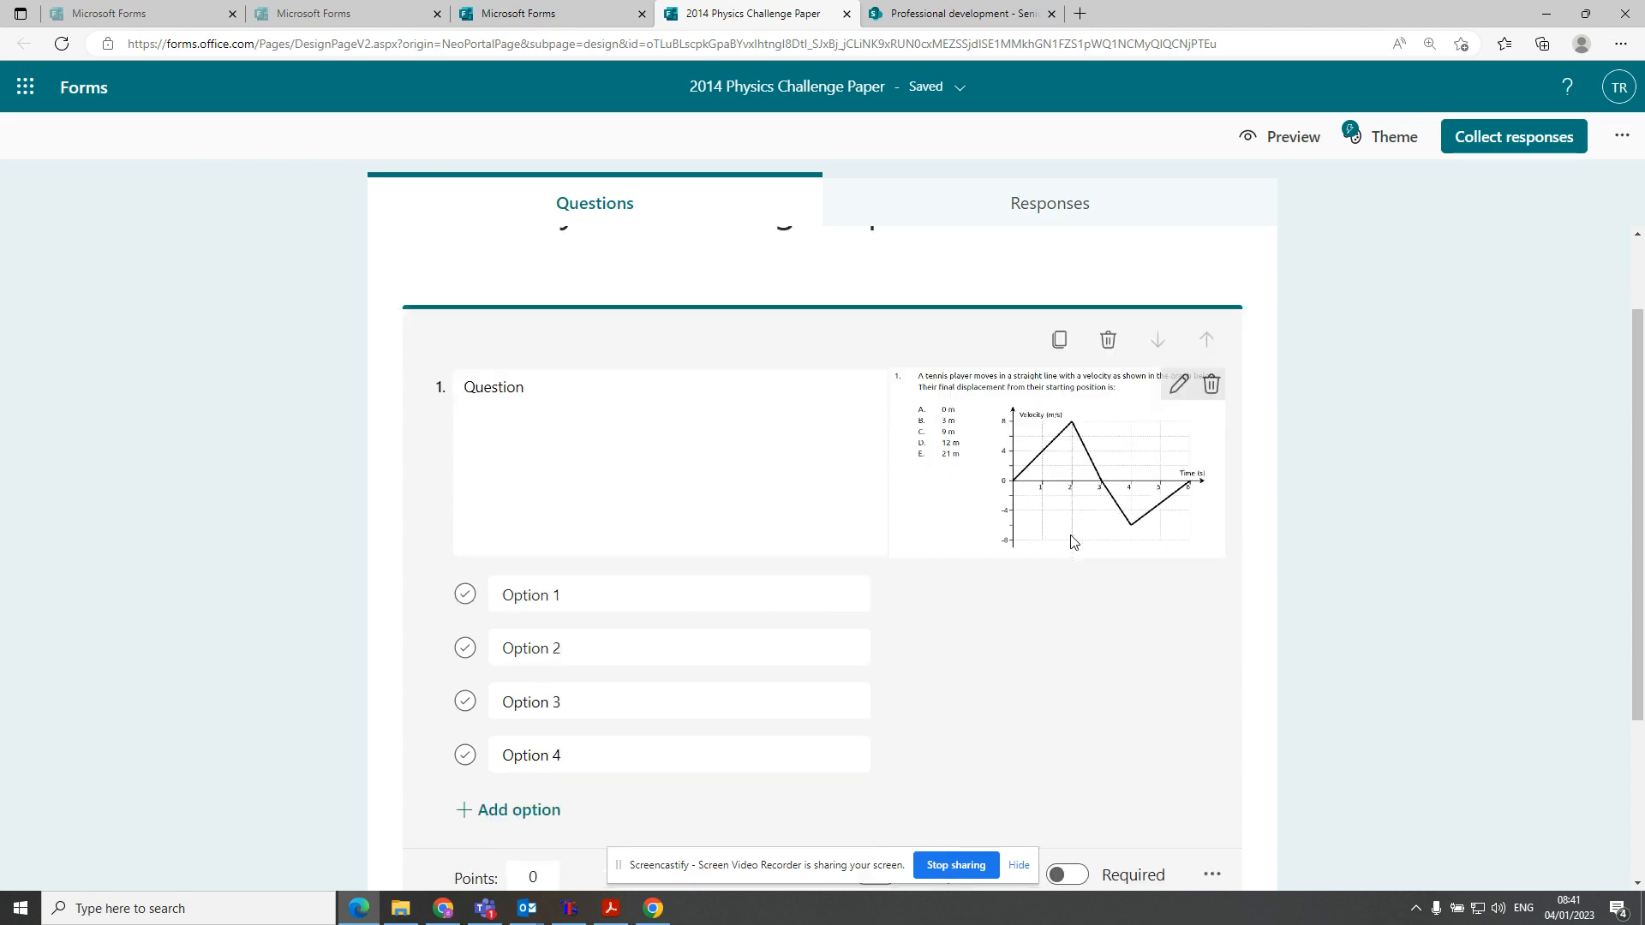
left_click(1179, 387)
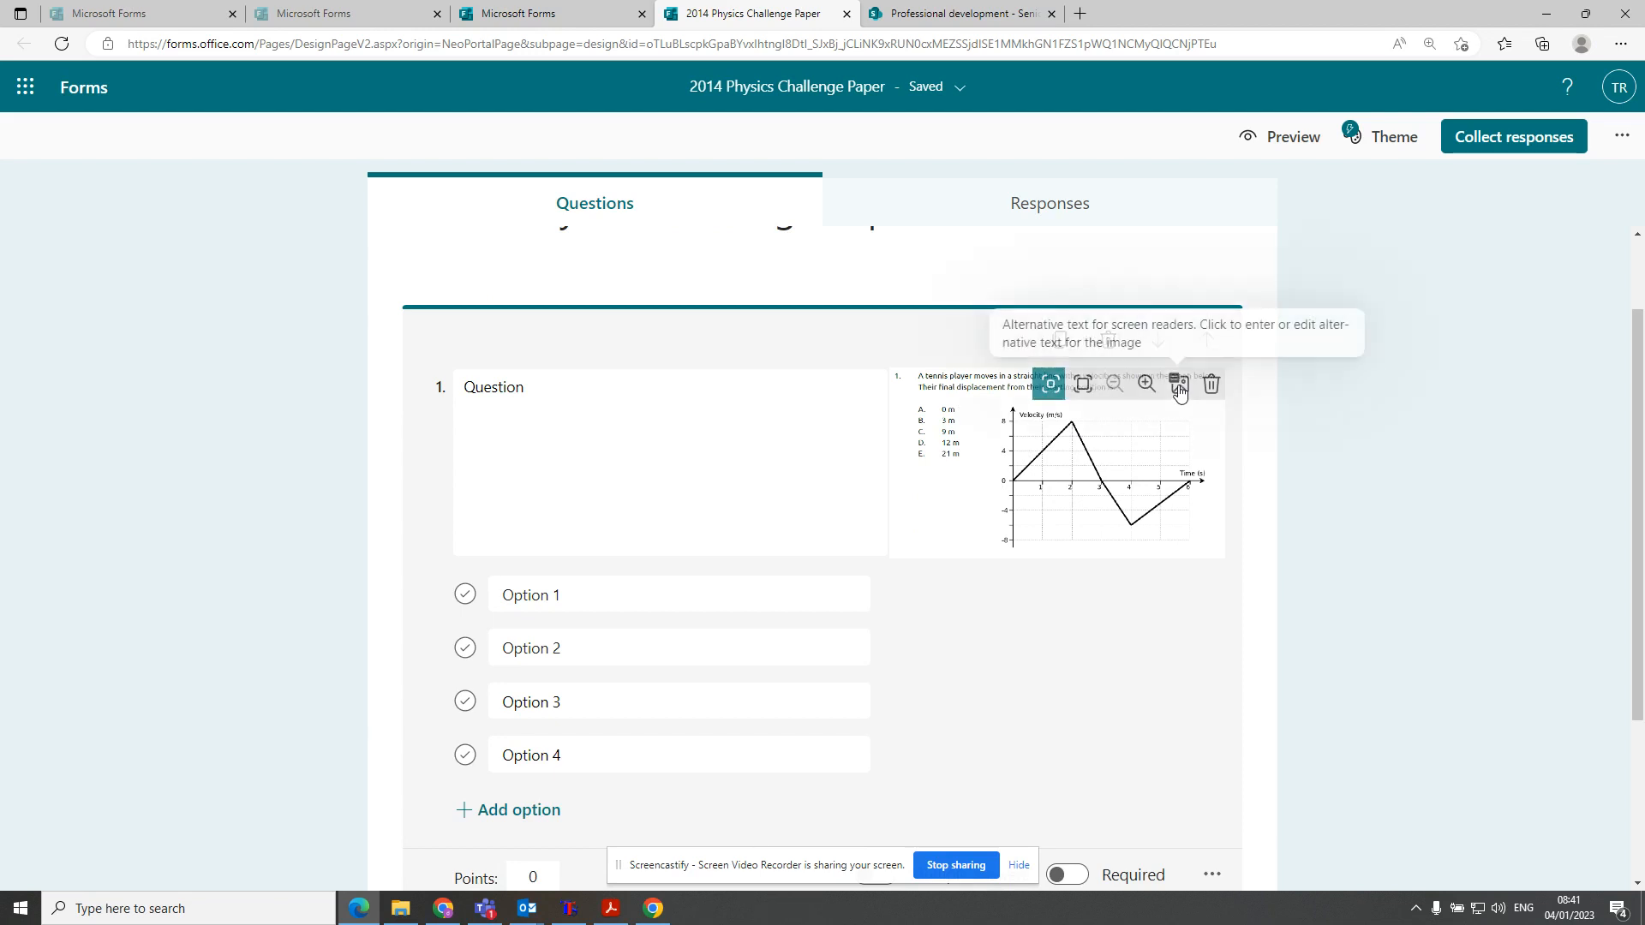
left_click(1087, 384)
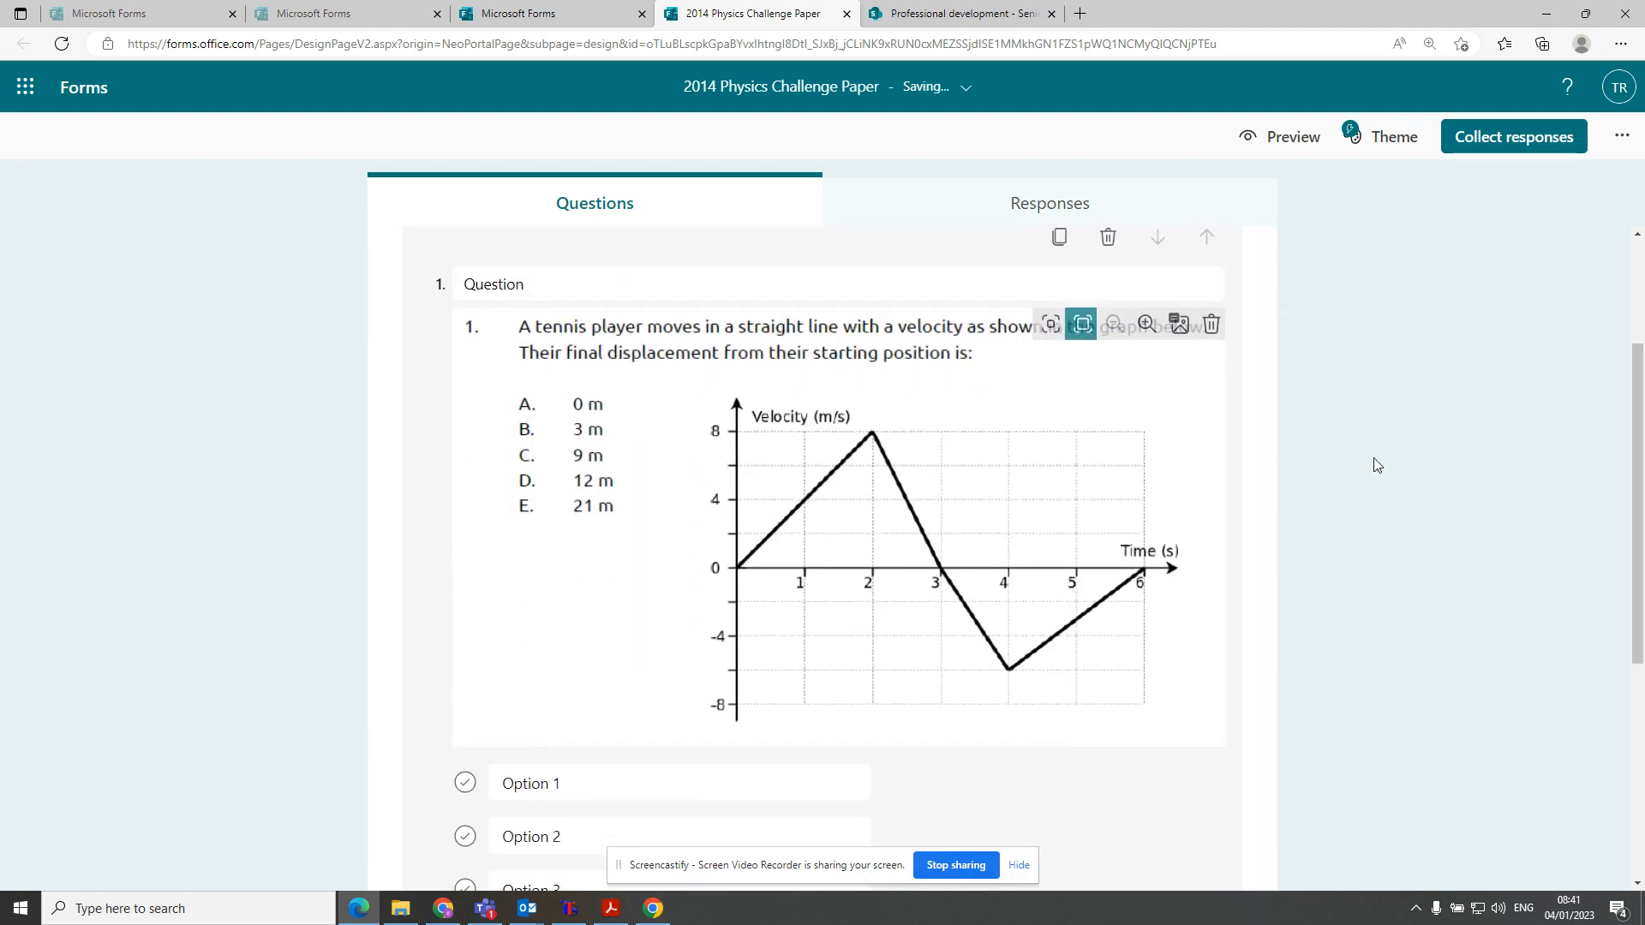
Add a fifth answer option to question 1 and set its points to 1
scroll(1375, 458, "down", 3)
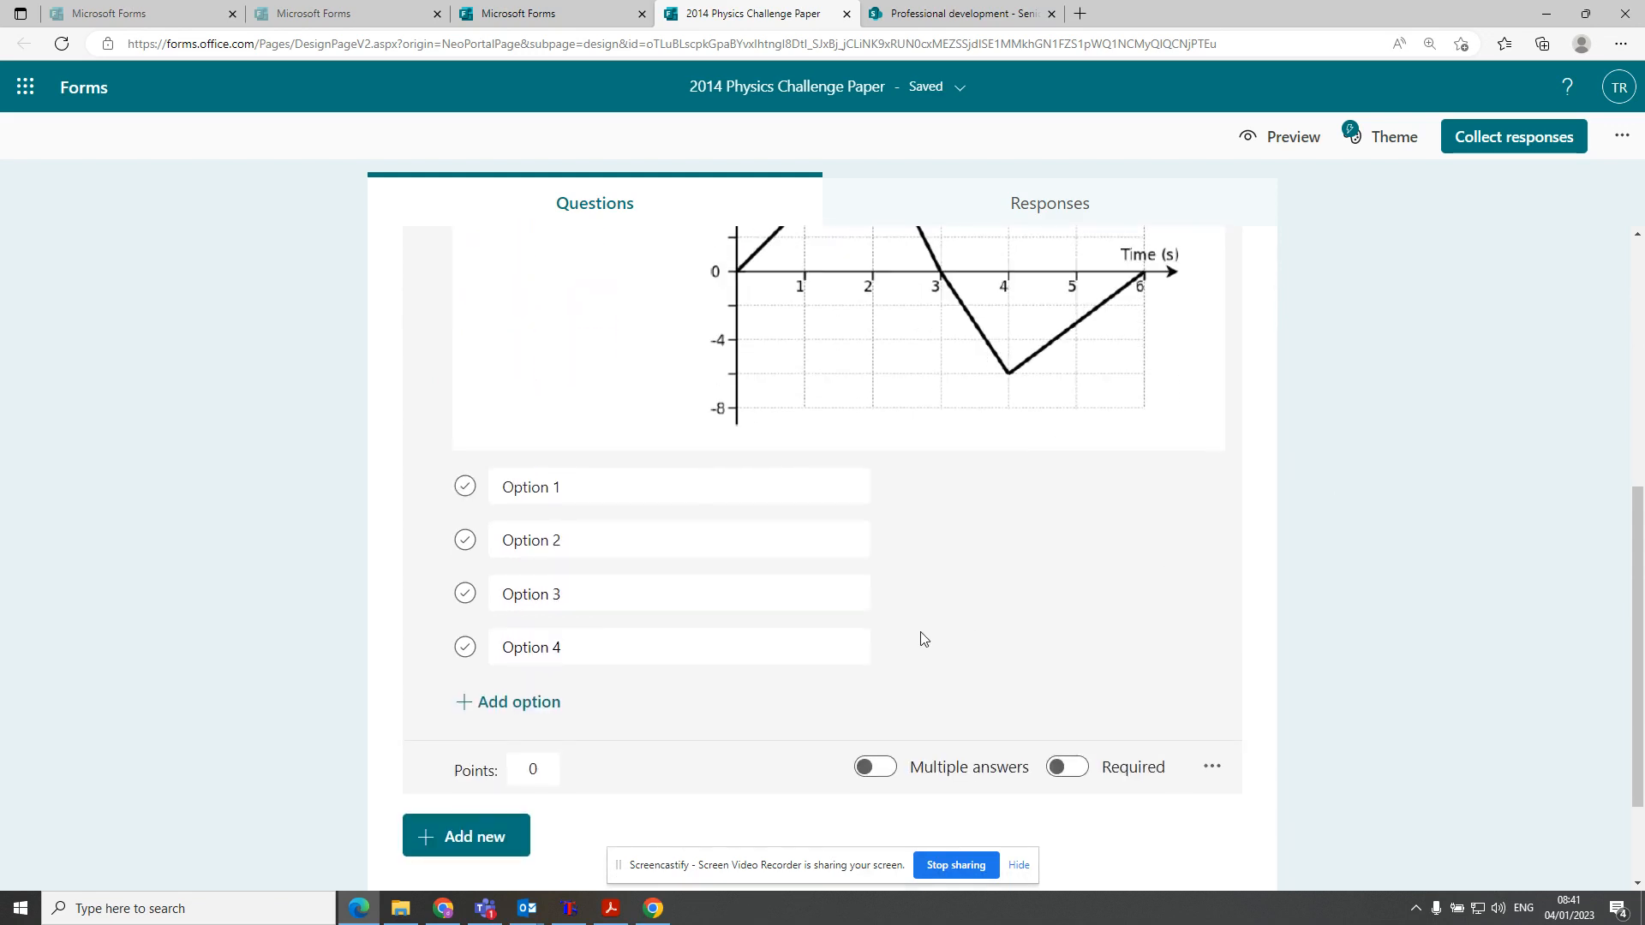
left_click(563, 708)
left_click(534, 822)
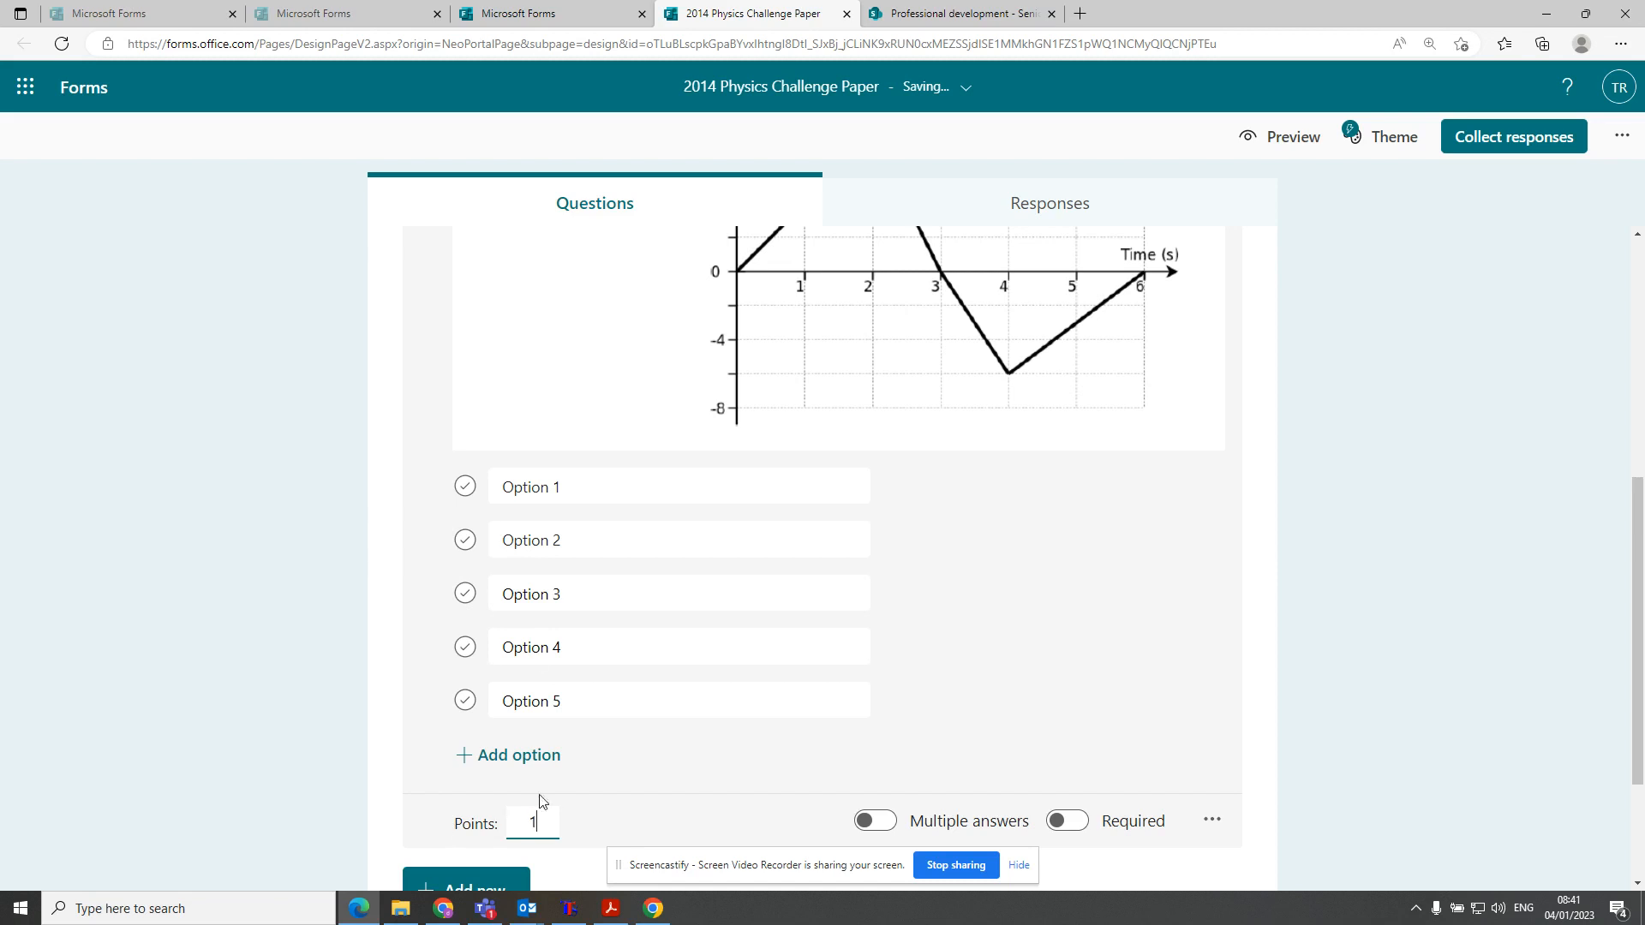
Label question 1's five answer options A, B, C, D and E
left_click(531, 487)
type("A")
left_click(538, 540)
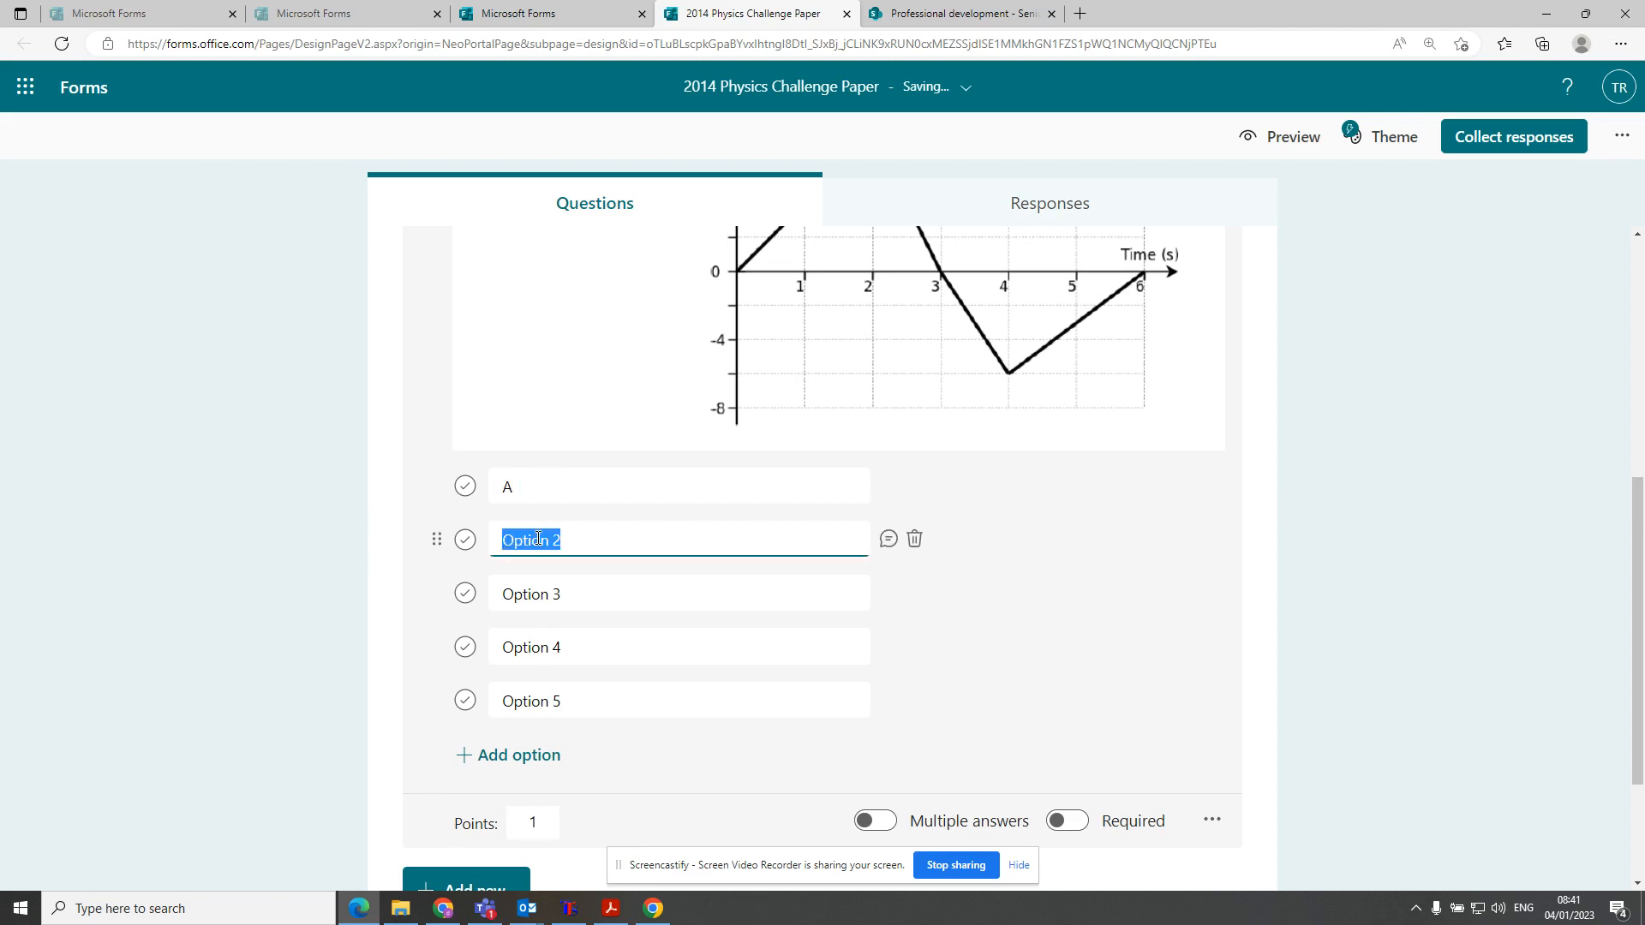
type("B")
left_click(549, 594)
type("C")
left_click(552, 647)
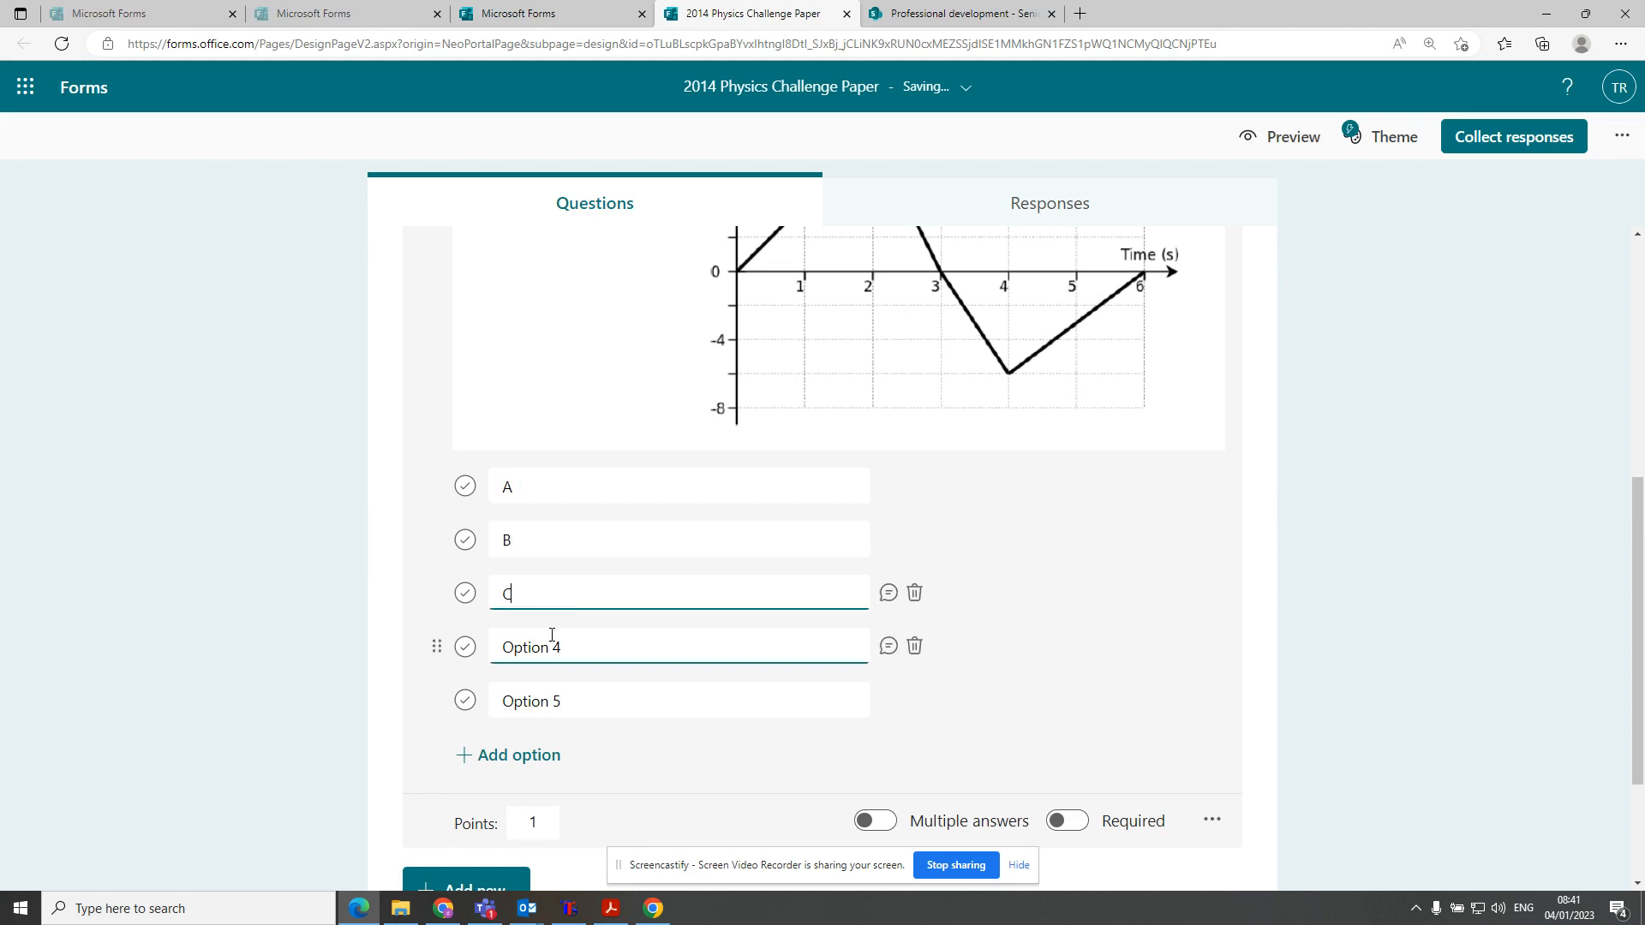
type("D")
left_click(558, 701)
type("E")
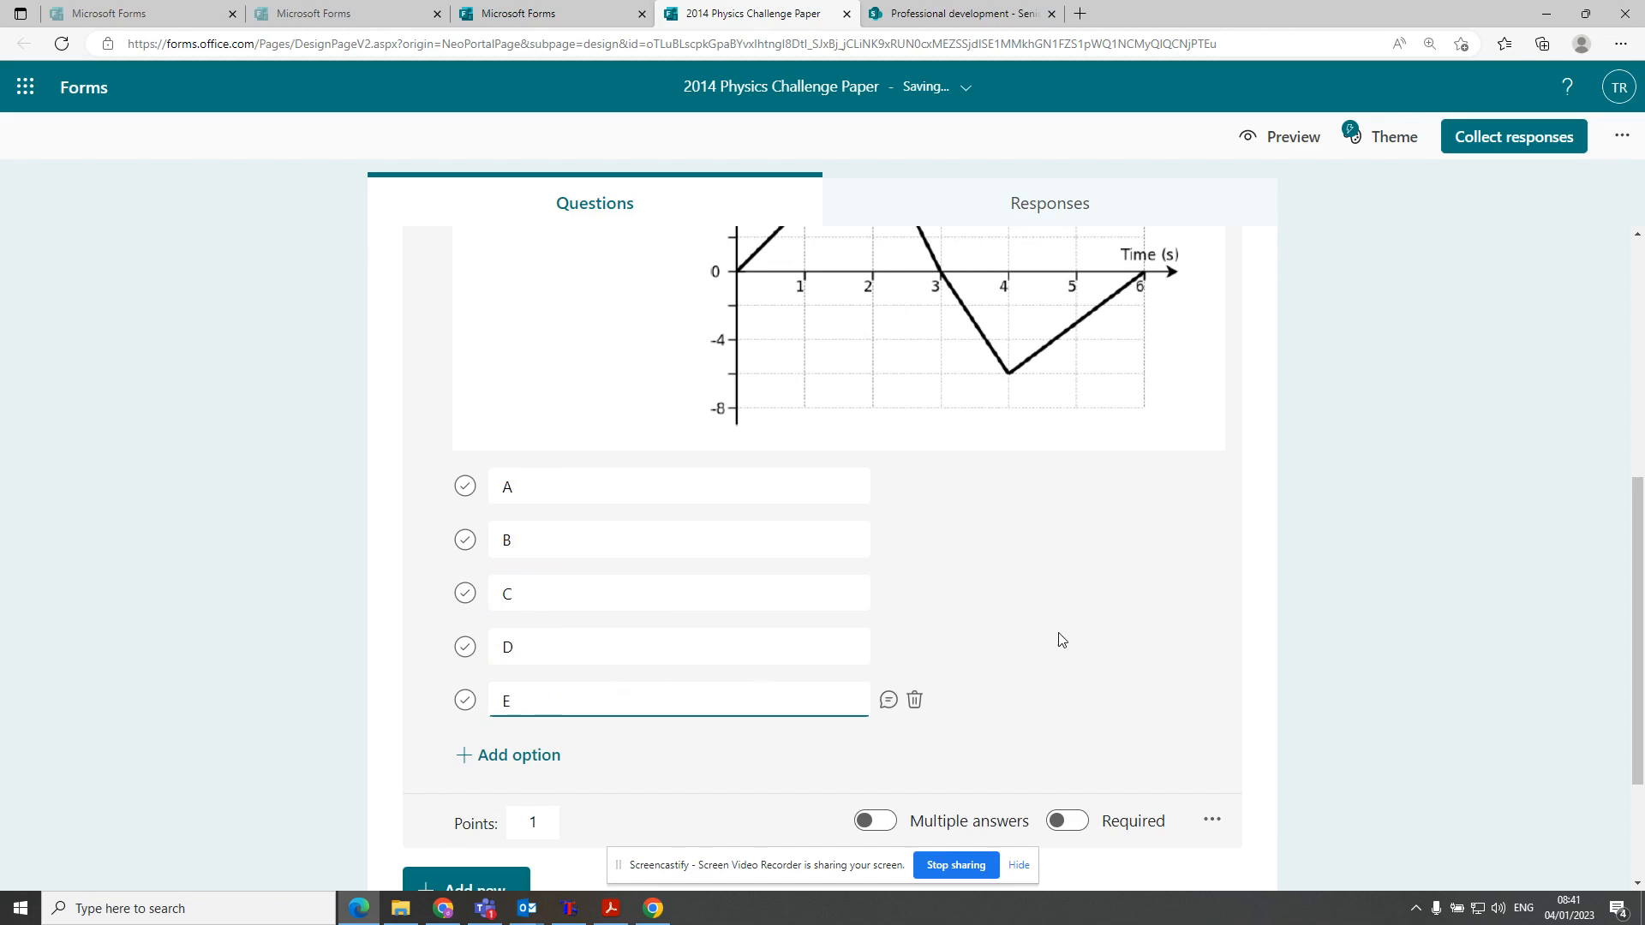
Make question 1 a required question
scroll(1119, 737, "down", 3)
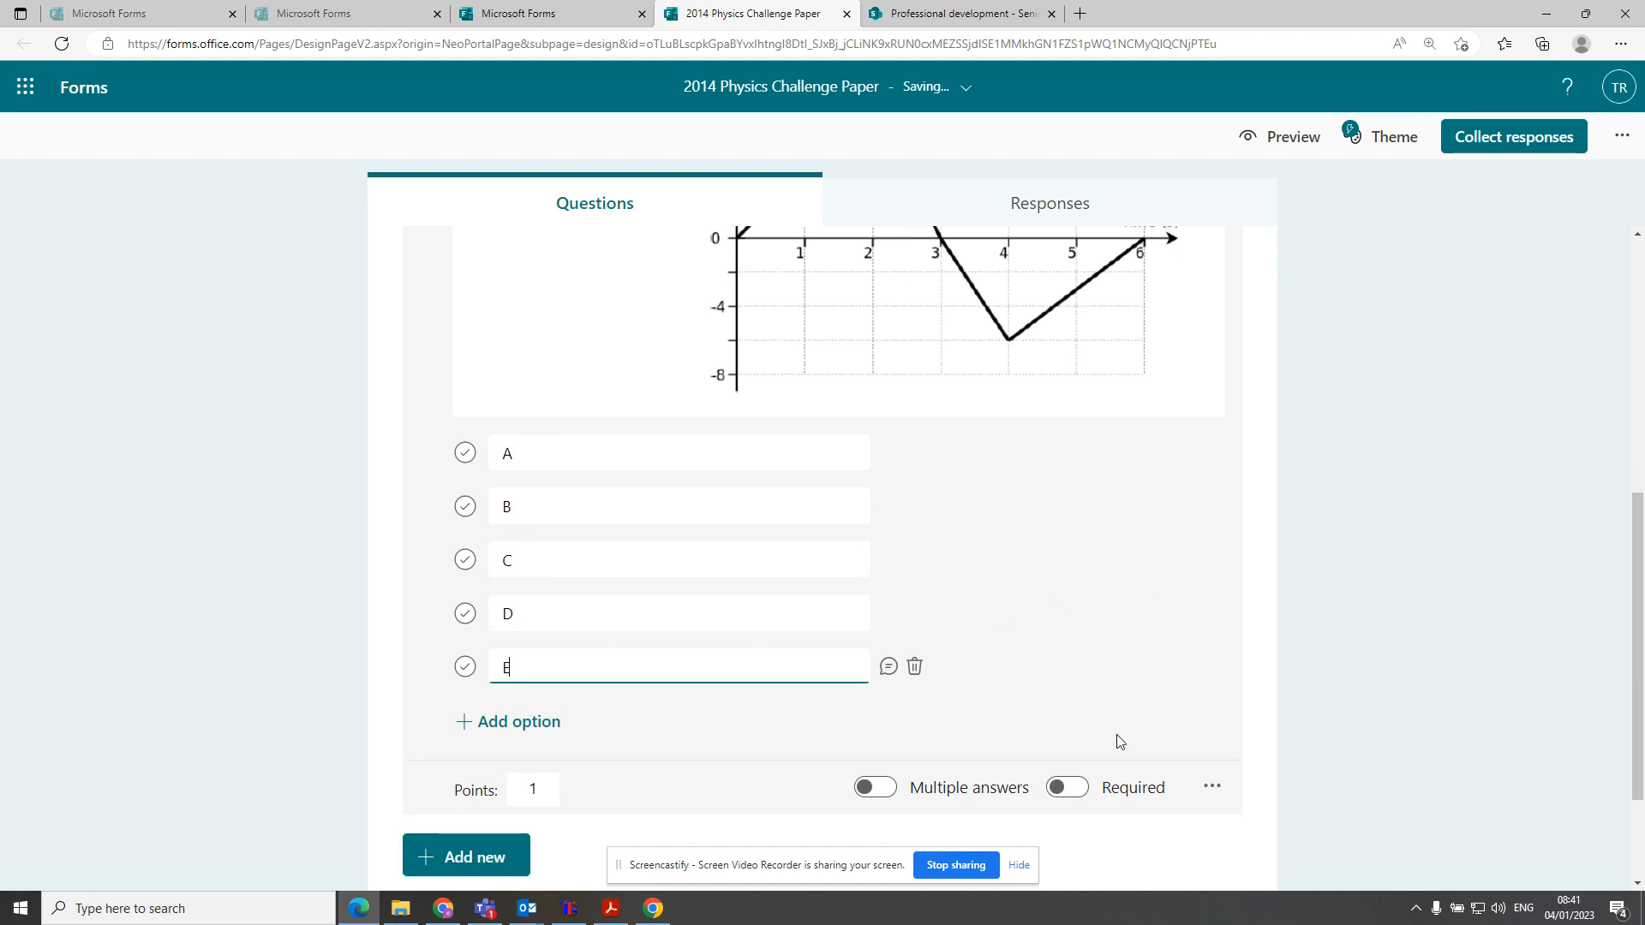
scroll(1120, 738, "up", 8)
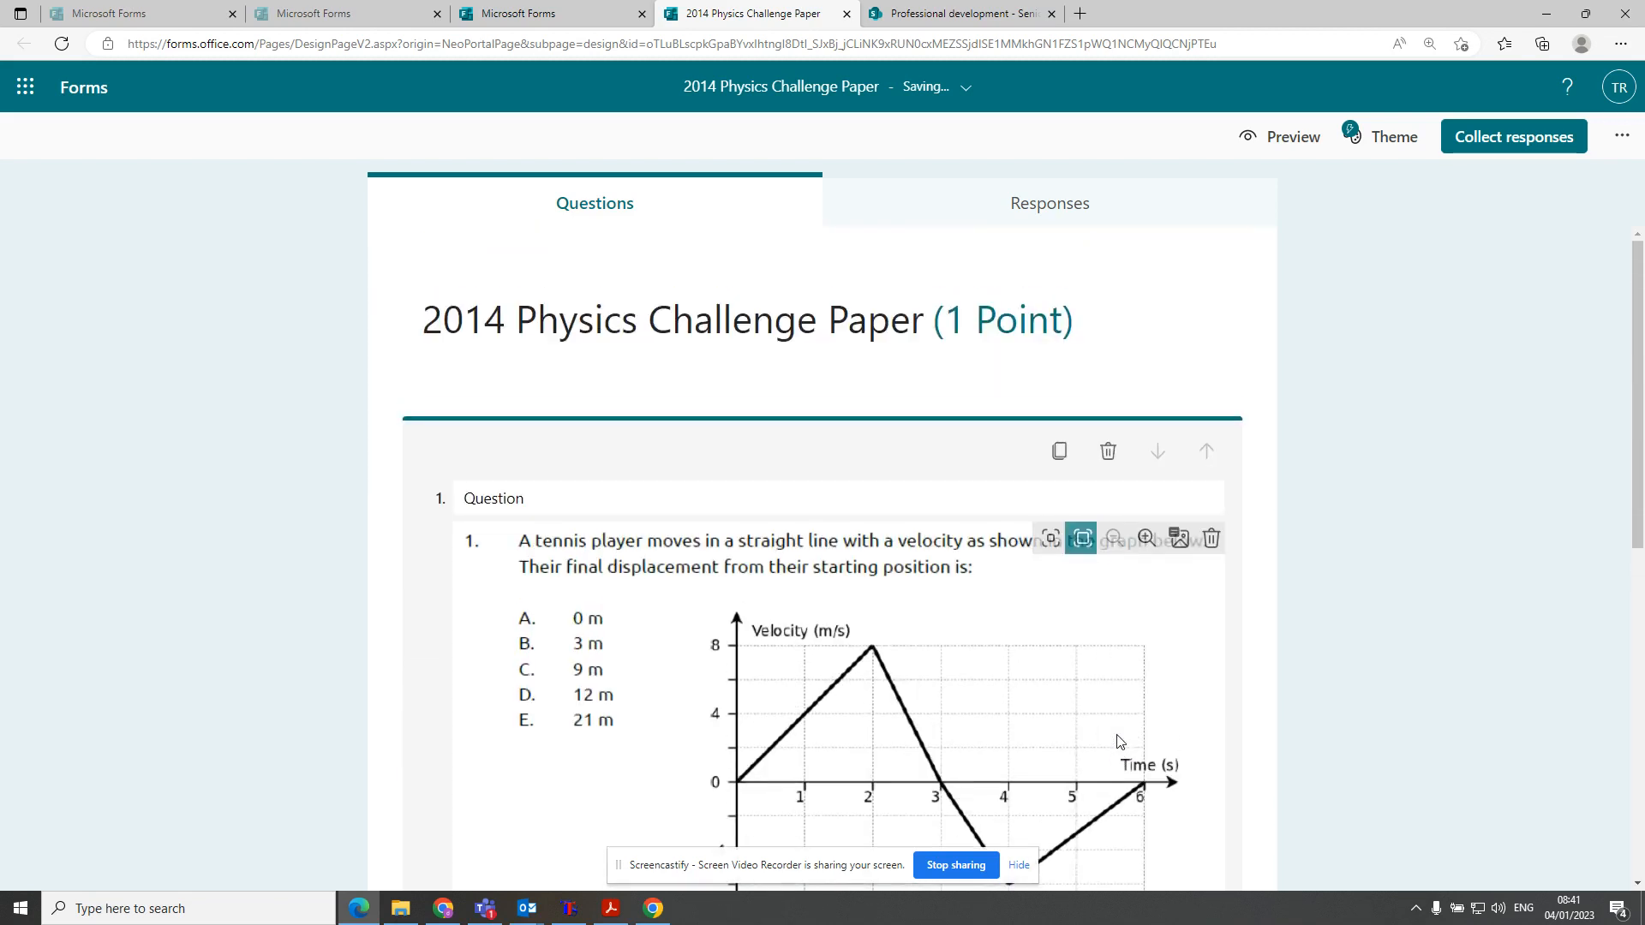
scroll(1277, 719, "down", 8)
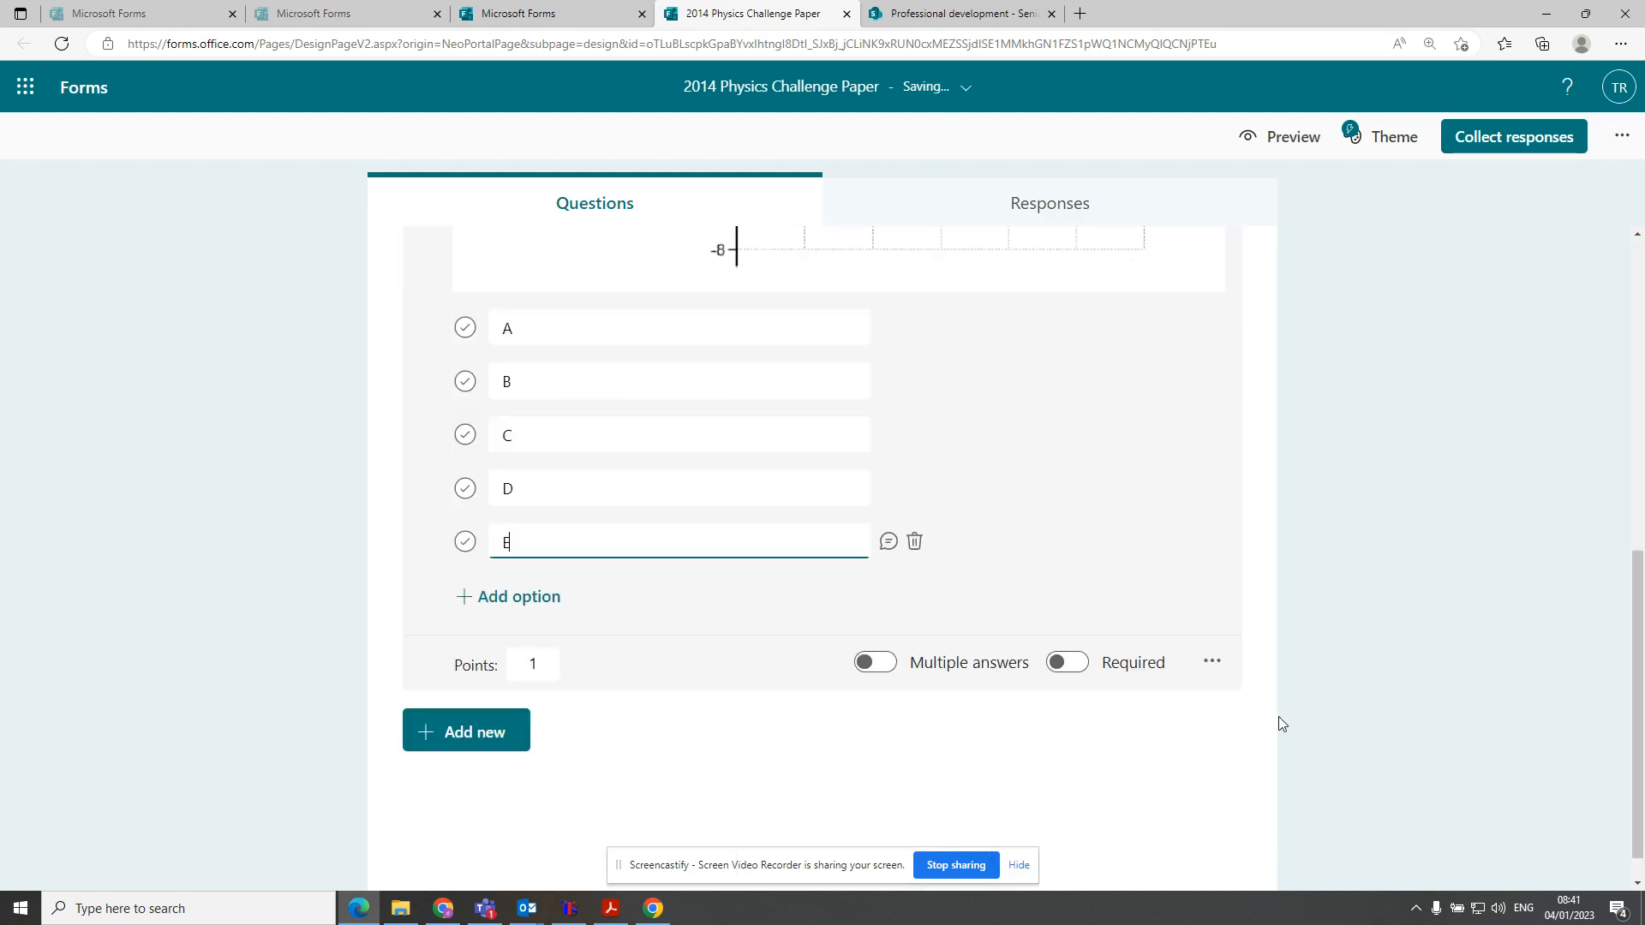
left_click(1076, 644)
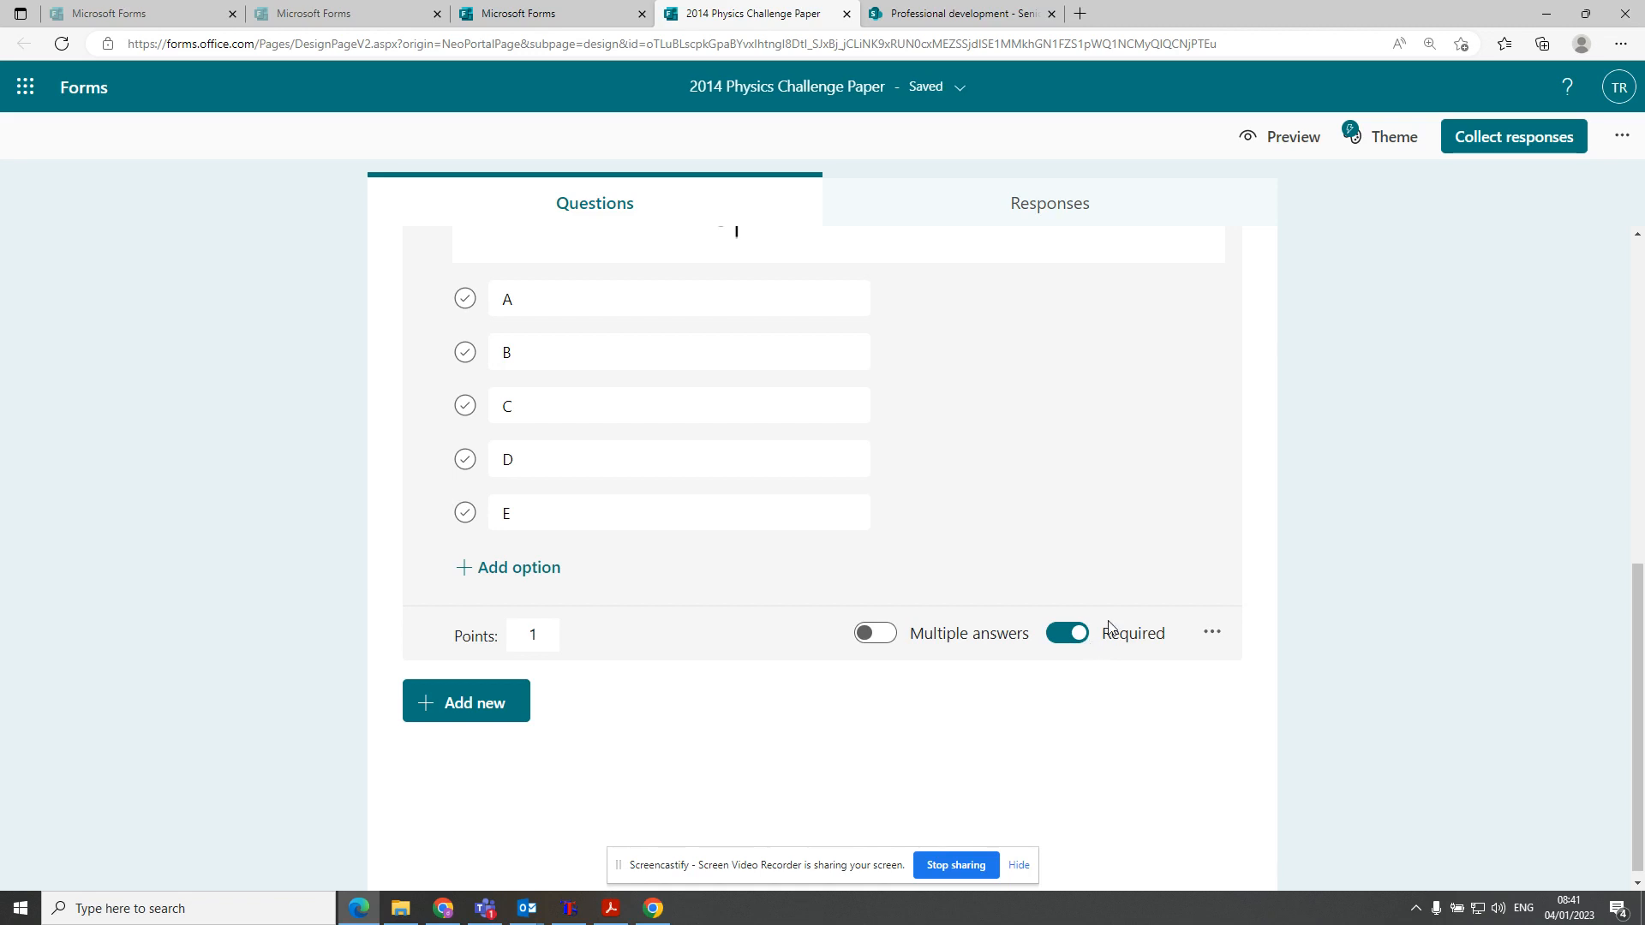
Duplicate question 1 and remove the tennis player graph image from the copy
scroll(1111, 616, "up", 8)
scroll(1111, 617, "down", 8)
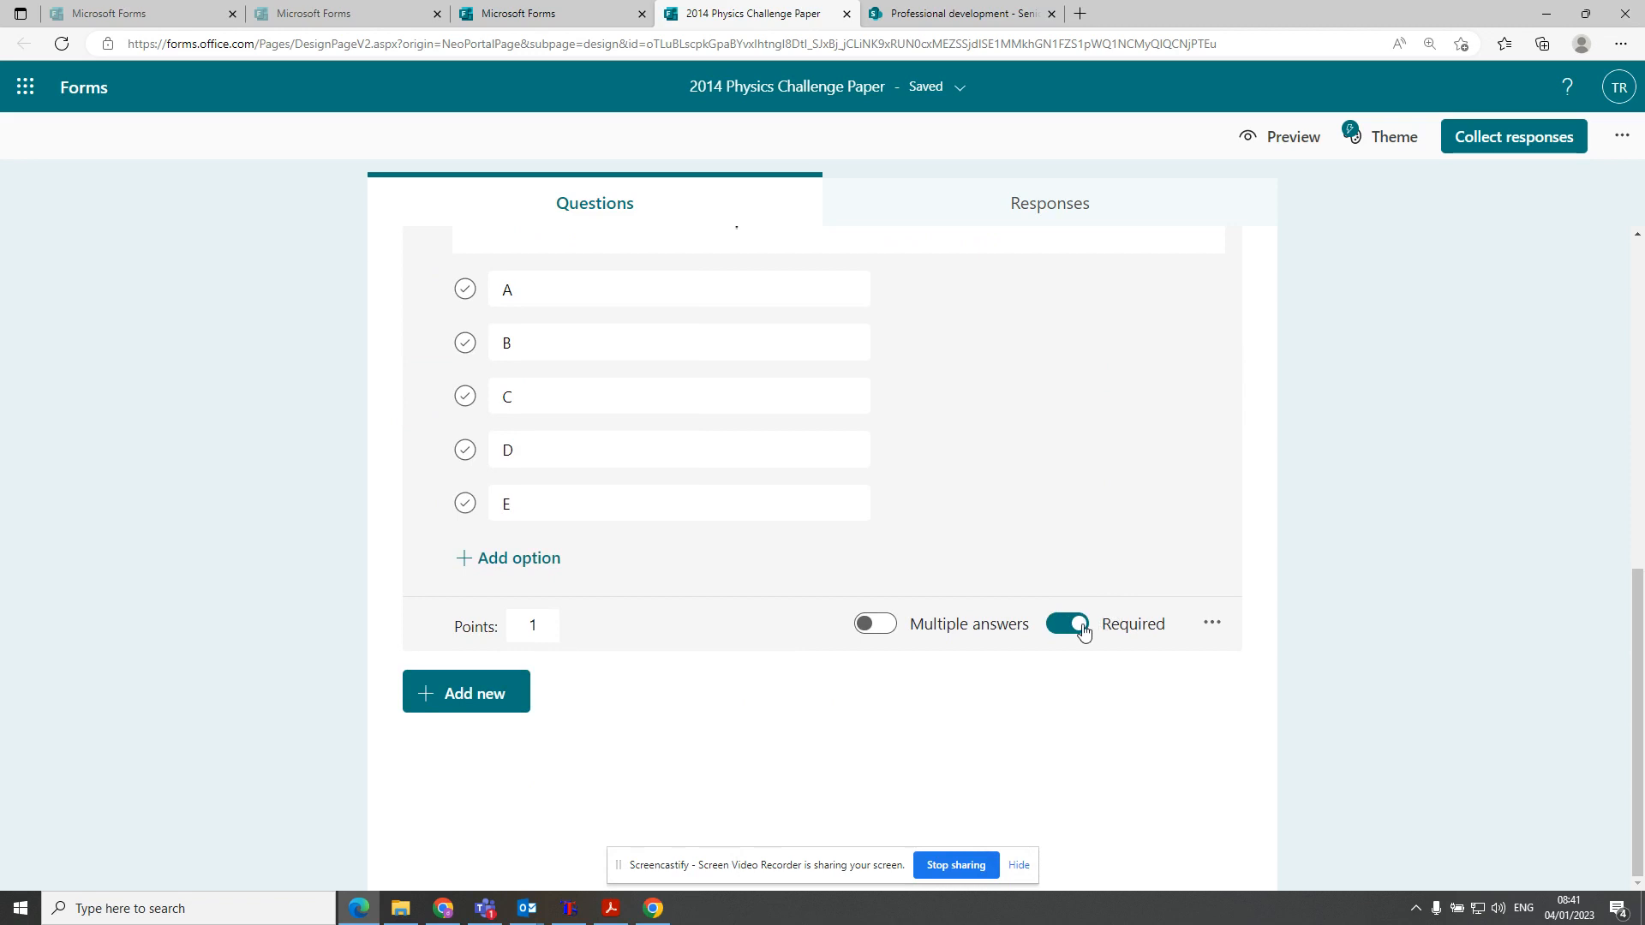
scroll(1087, 617, "up", 7)
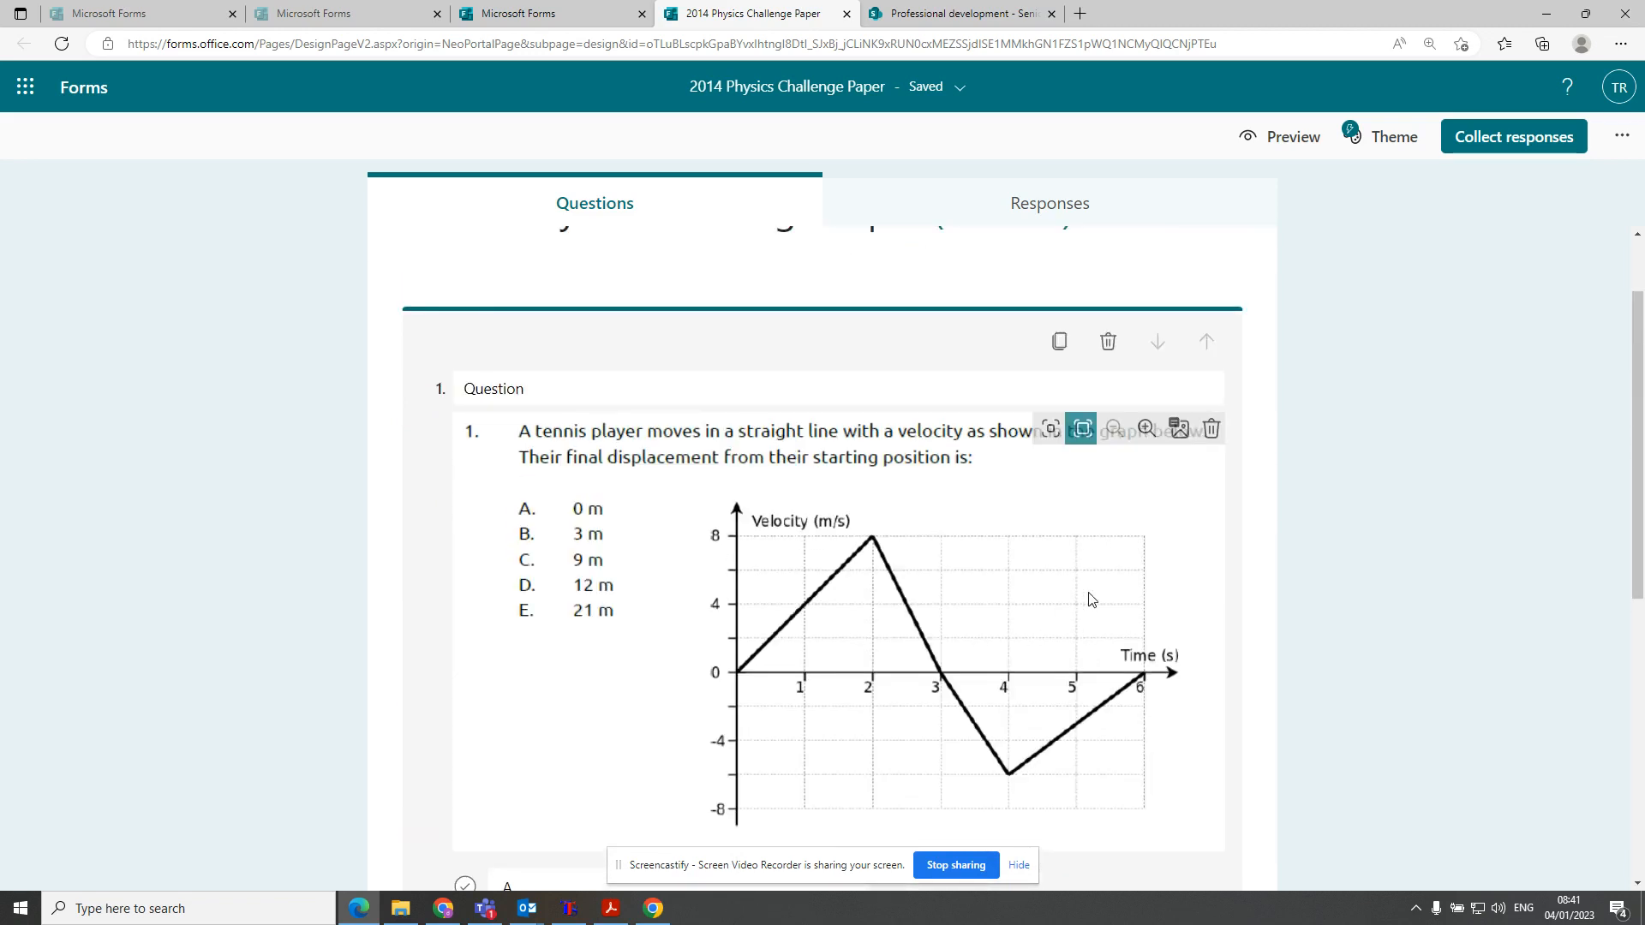
left_click(1060, 343)
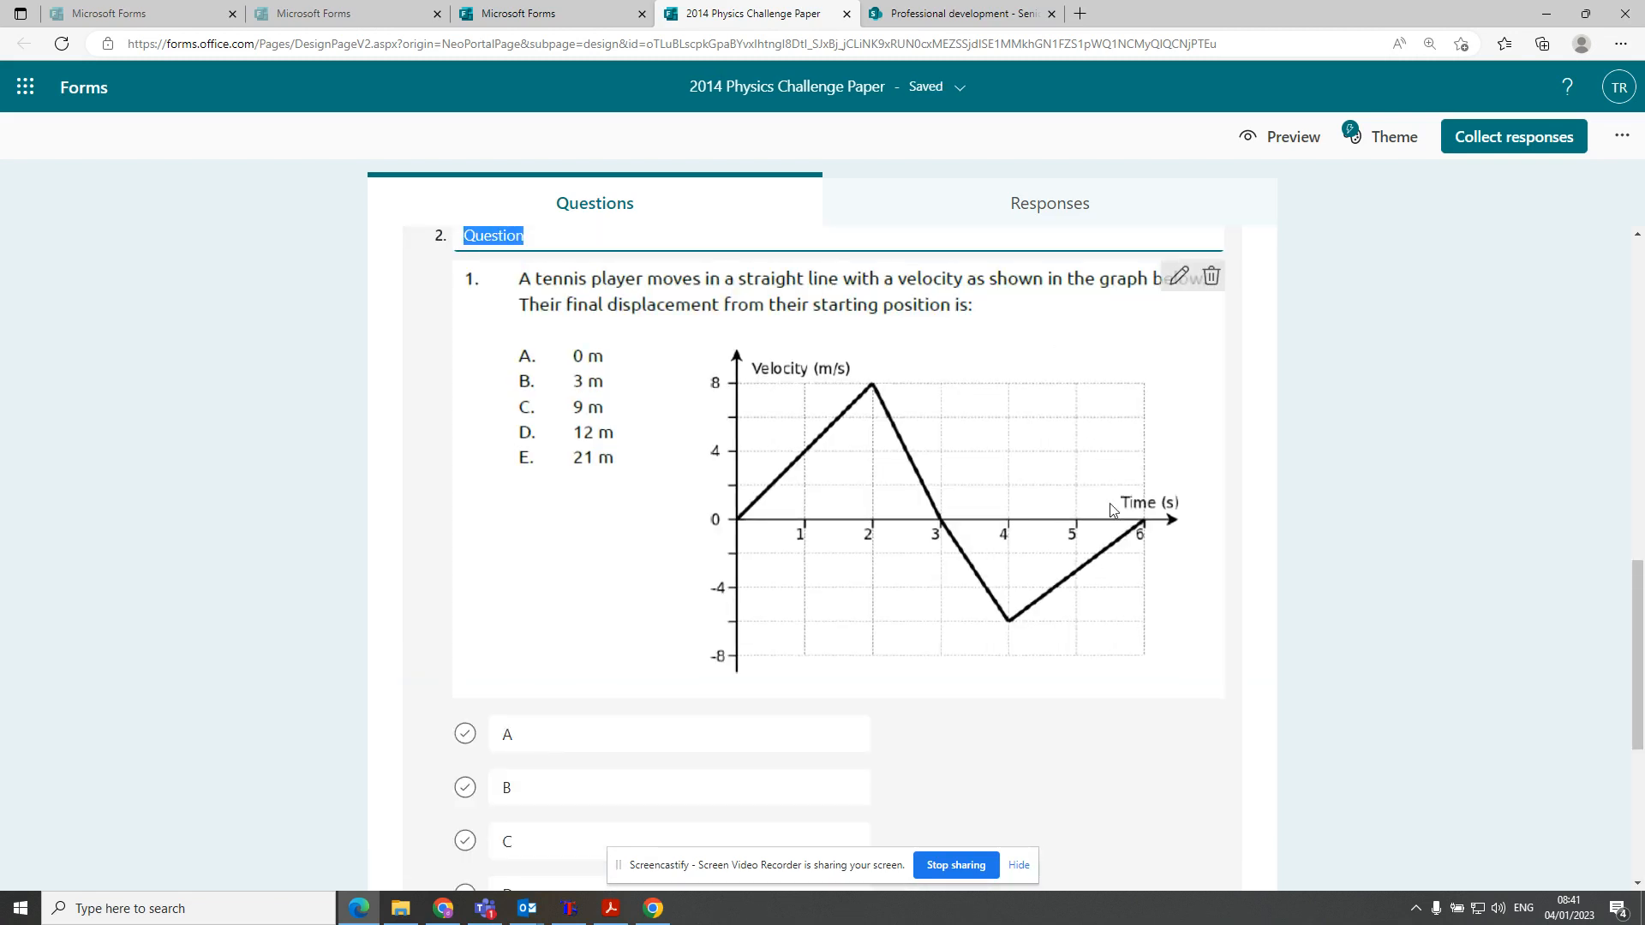
left_click(1141, 515)
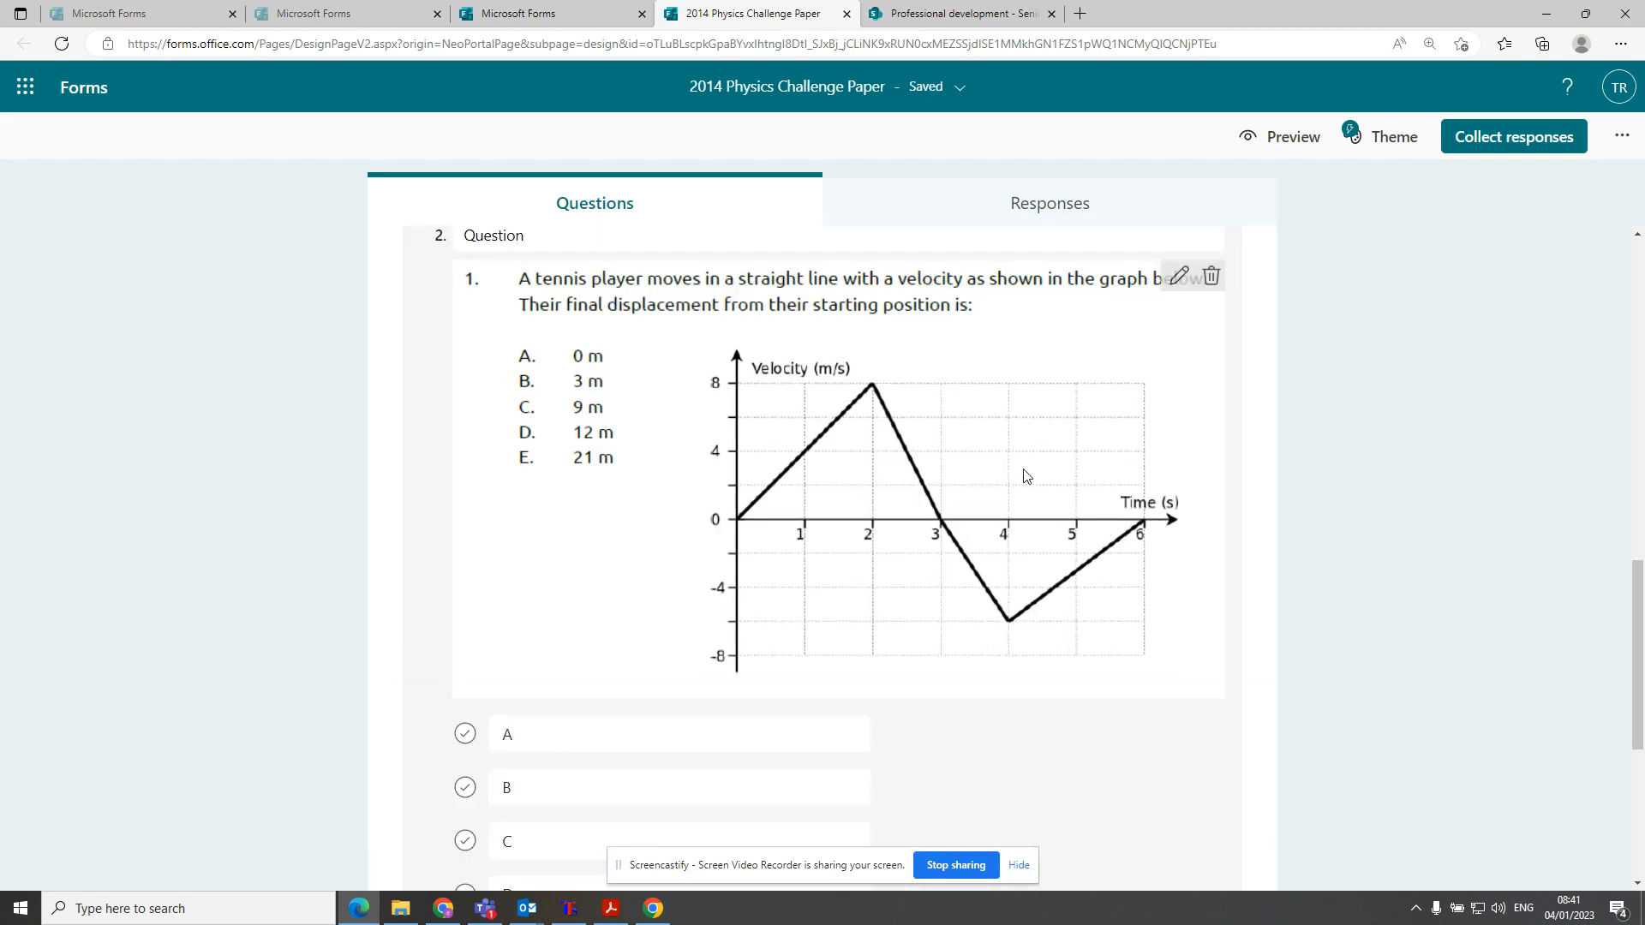
scroll(1065, 472, "down", 4)
scroll(1088, 467, "up", 5)
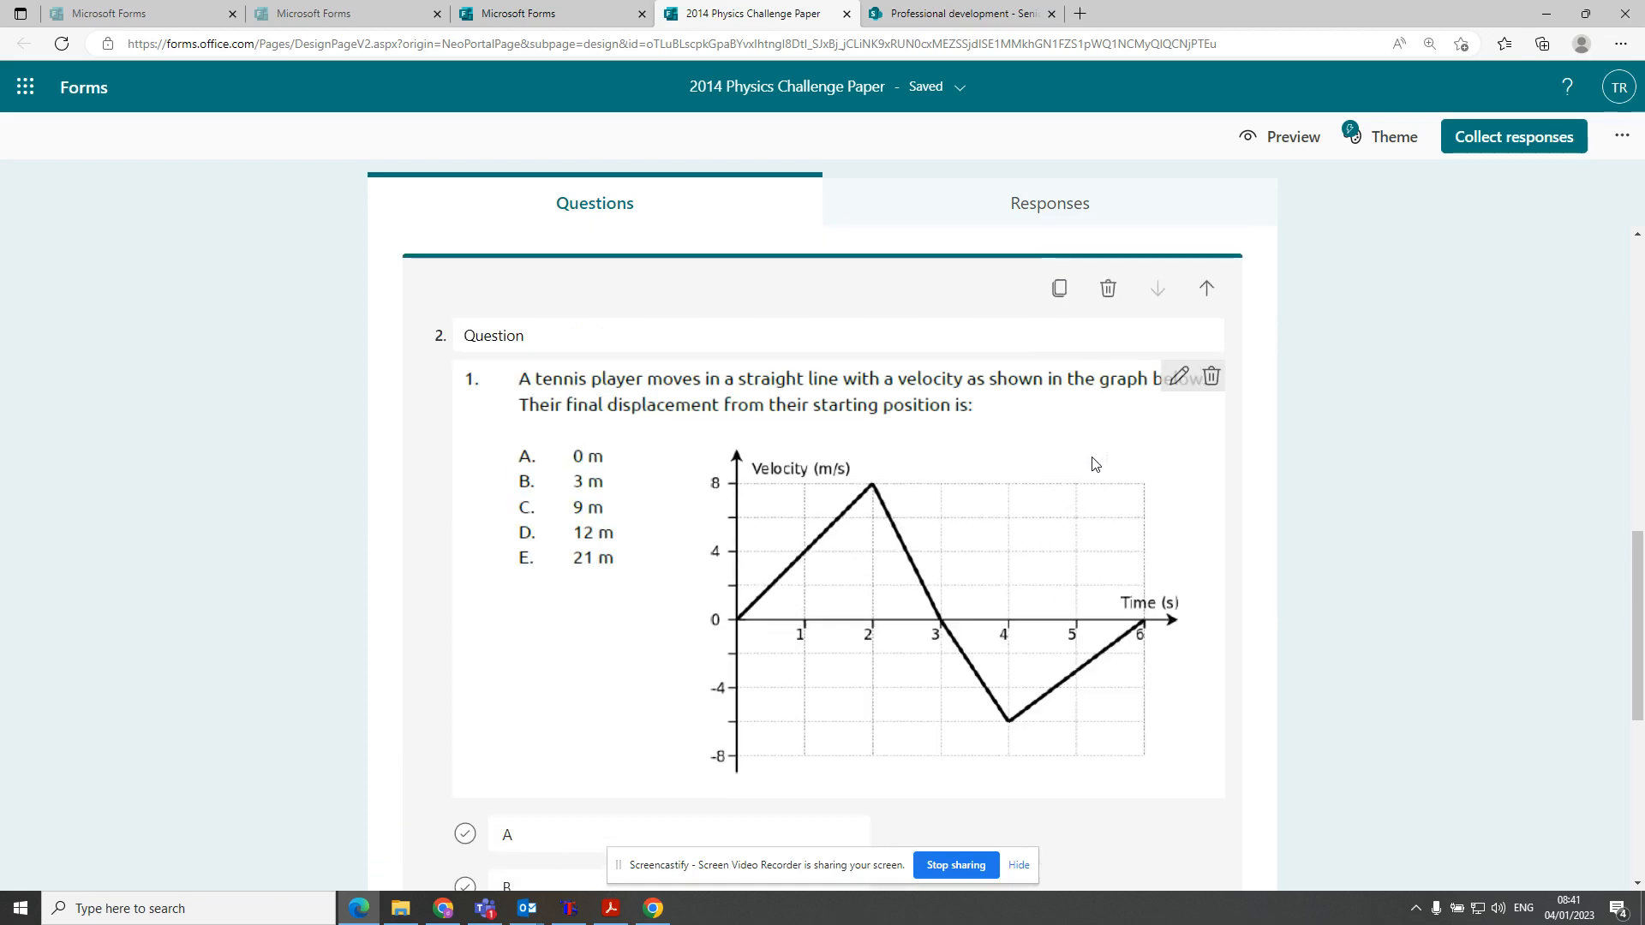
left_click(1211, 378)
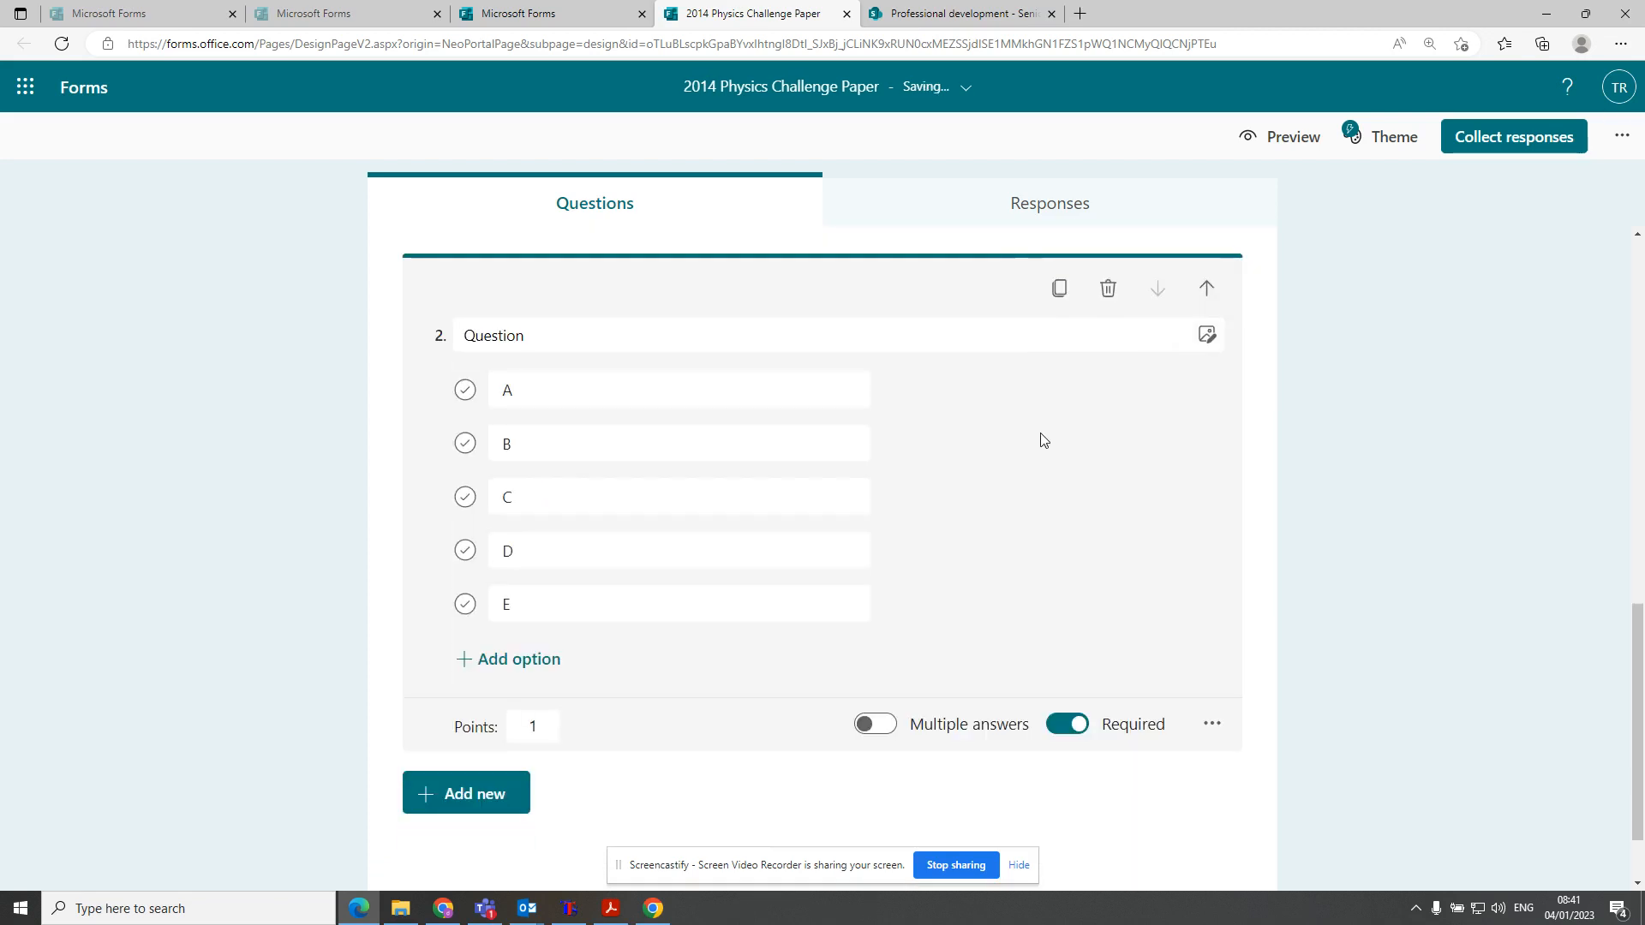
Duplicate the image-free A–E question repeatedly until the quiz contains eight questions
left_click(1060, 289)
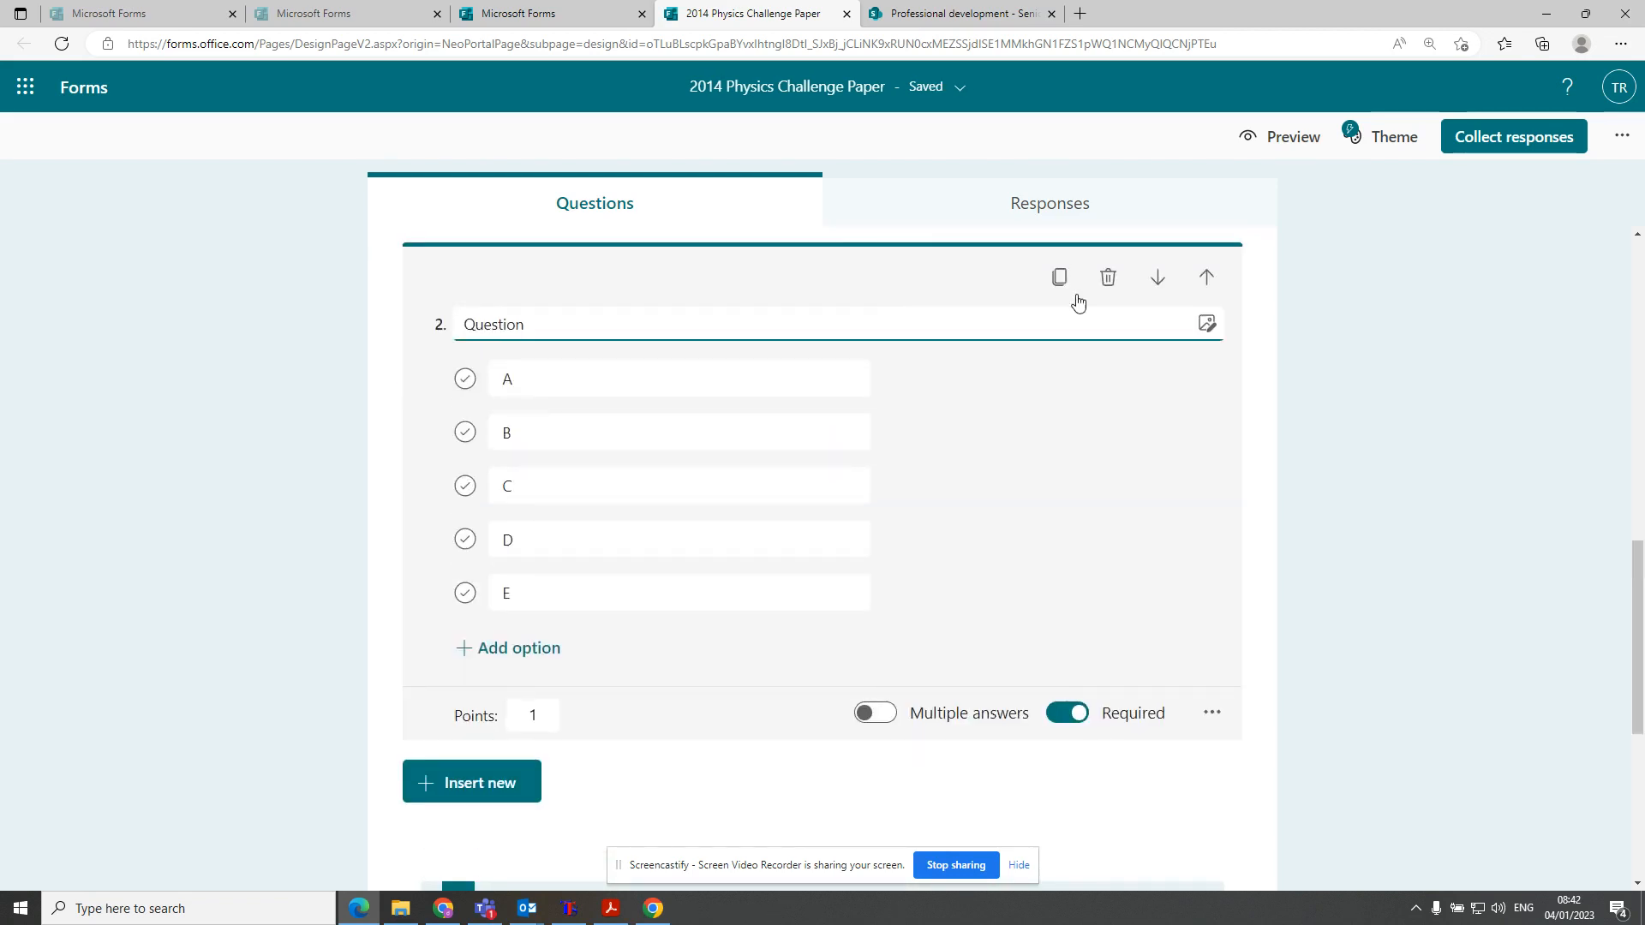
scroll(1062, 291, "down", 4)
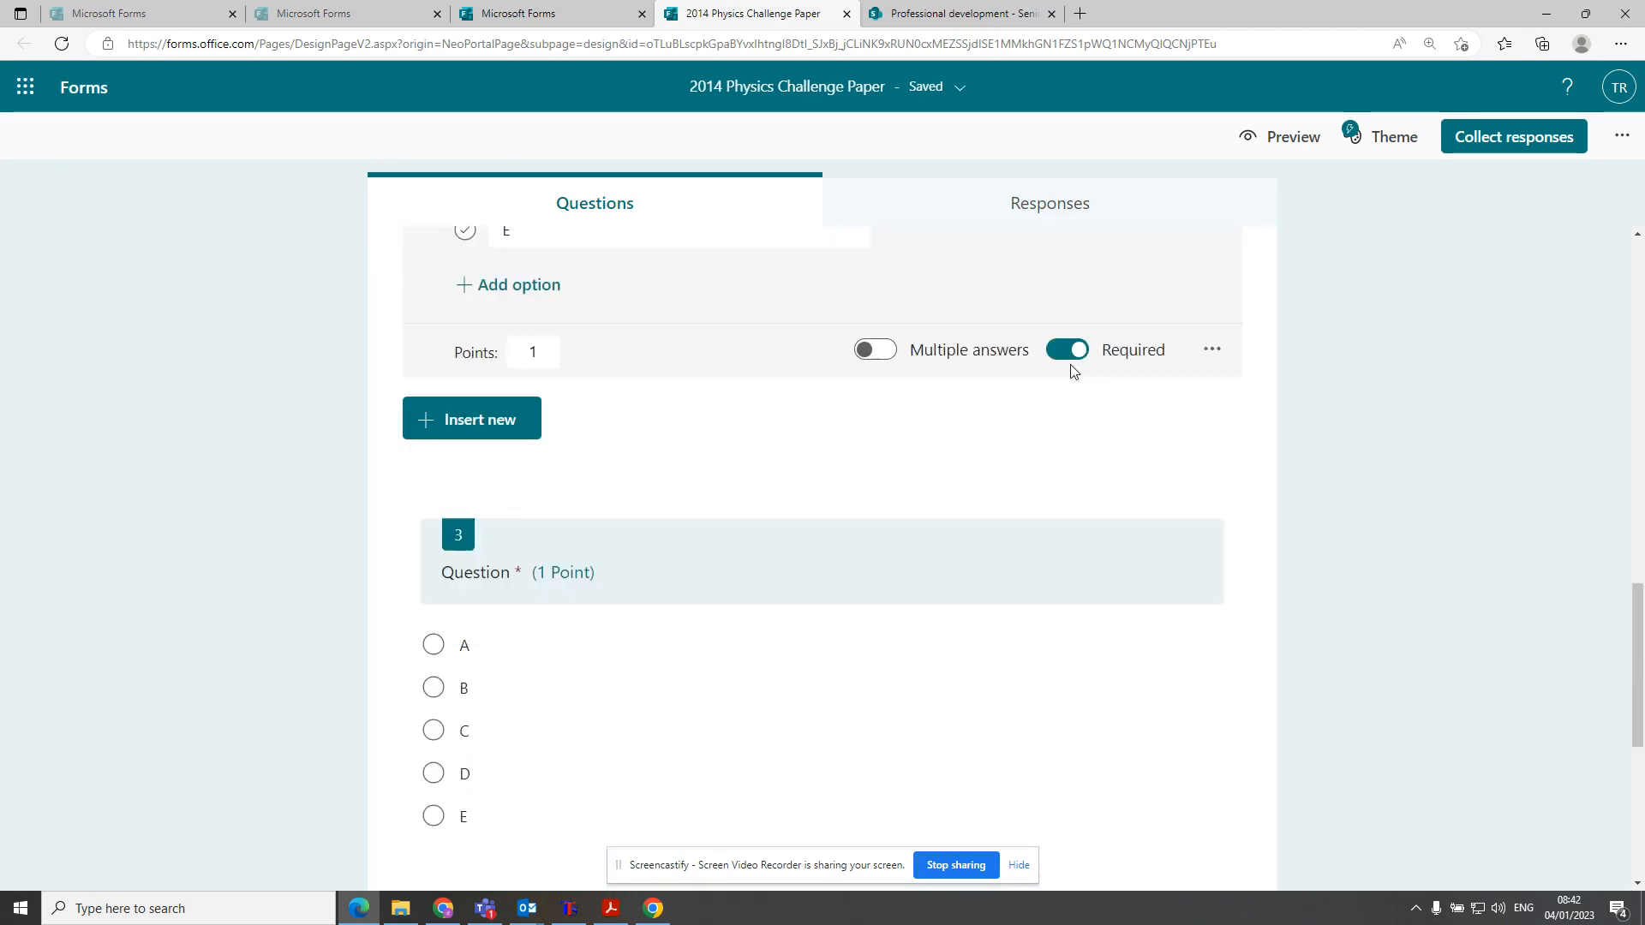
scroll(1073, 372, "down", 5)
left_click(1064, 427)
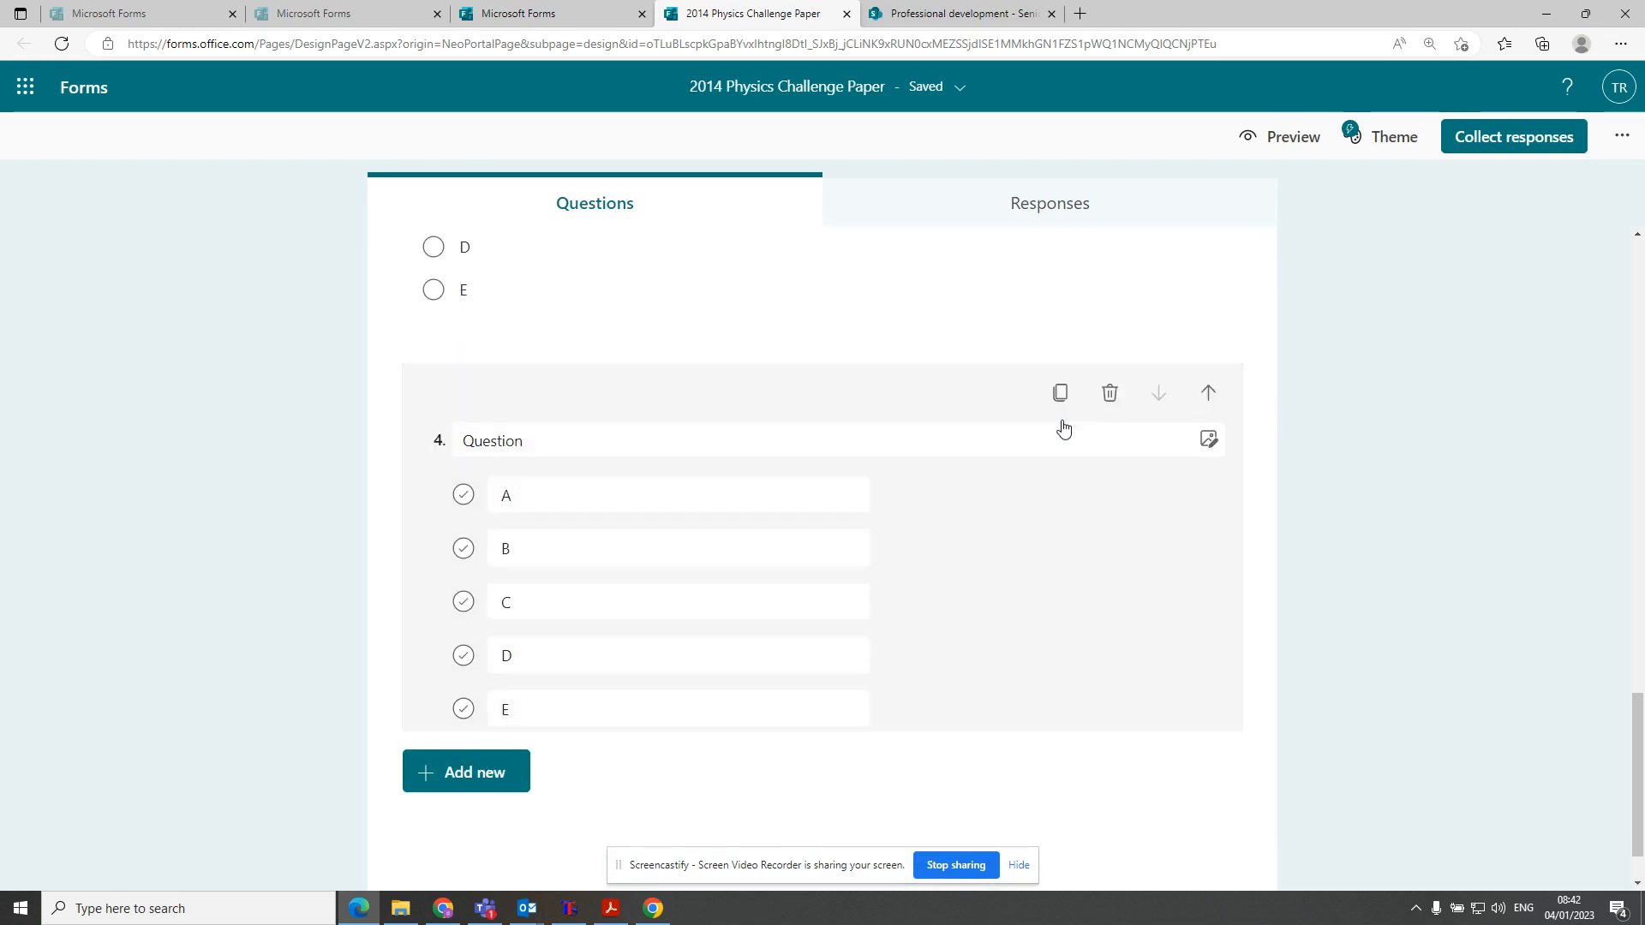
left_click(1060, 334)
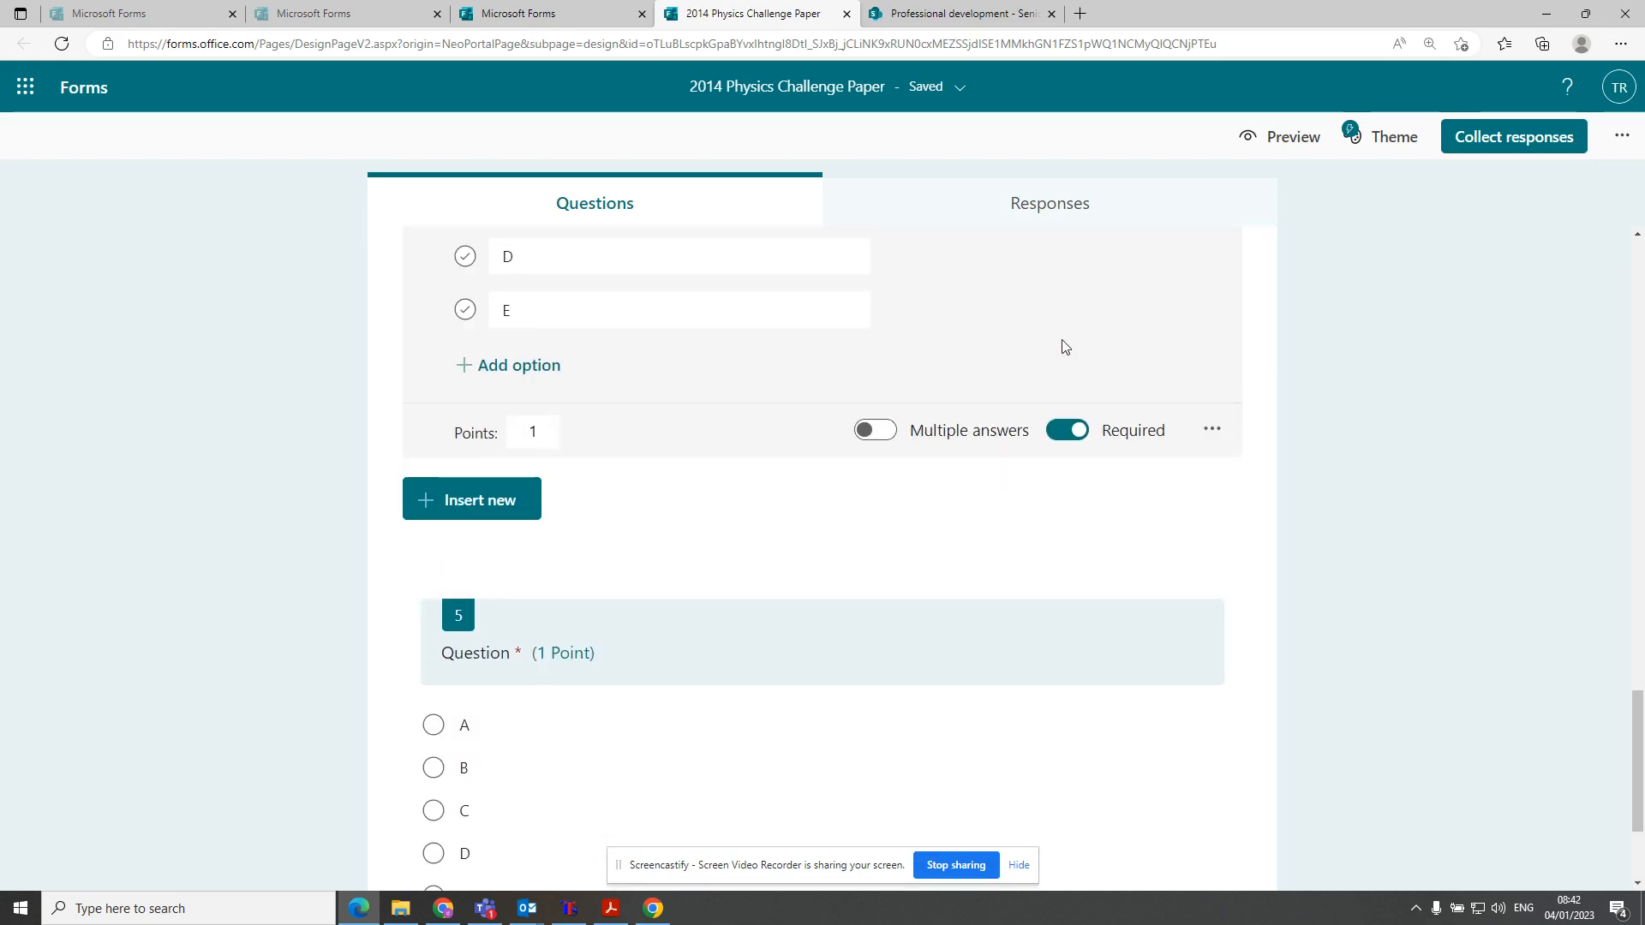
left_click(1067, 281)
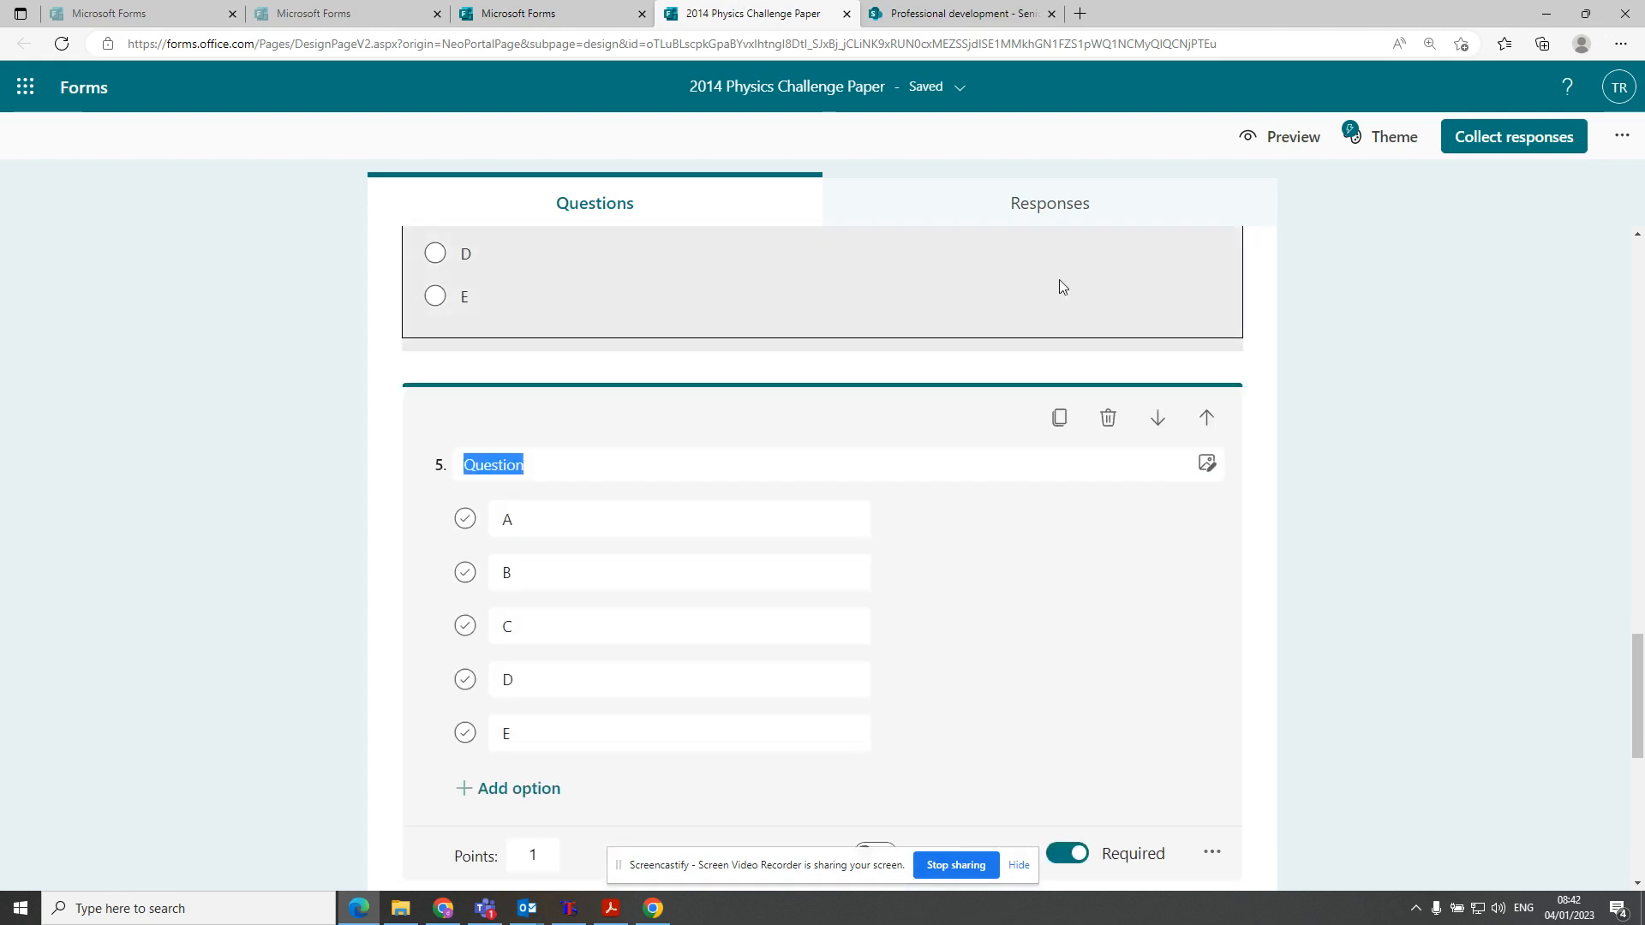
left_click(1063, 283)
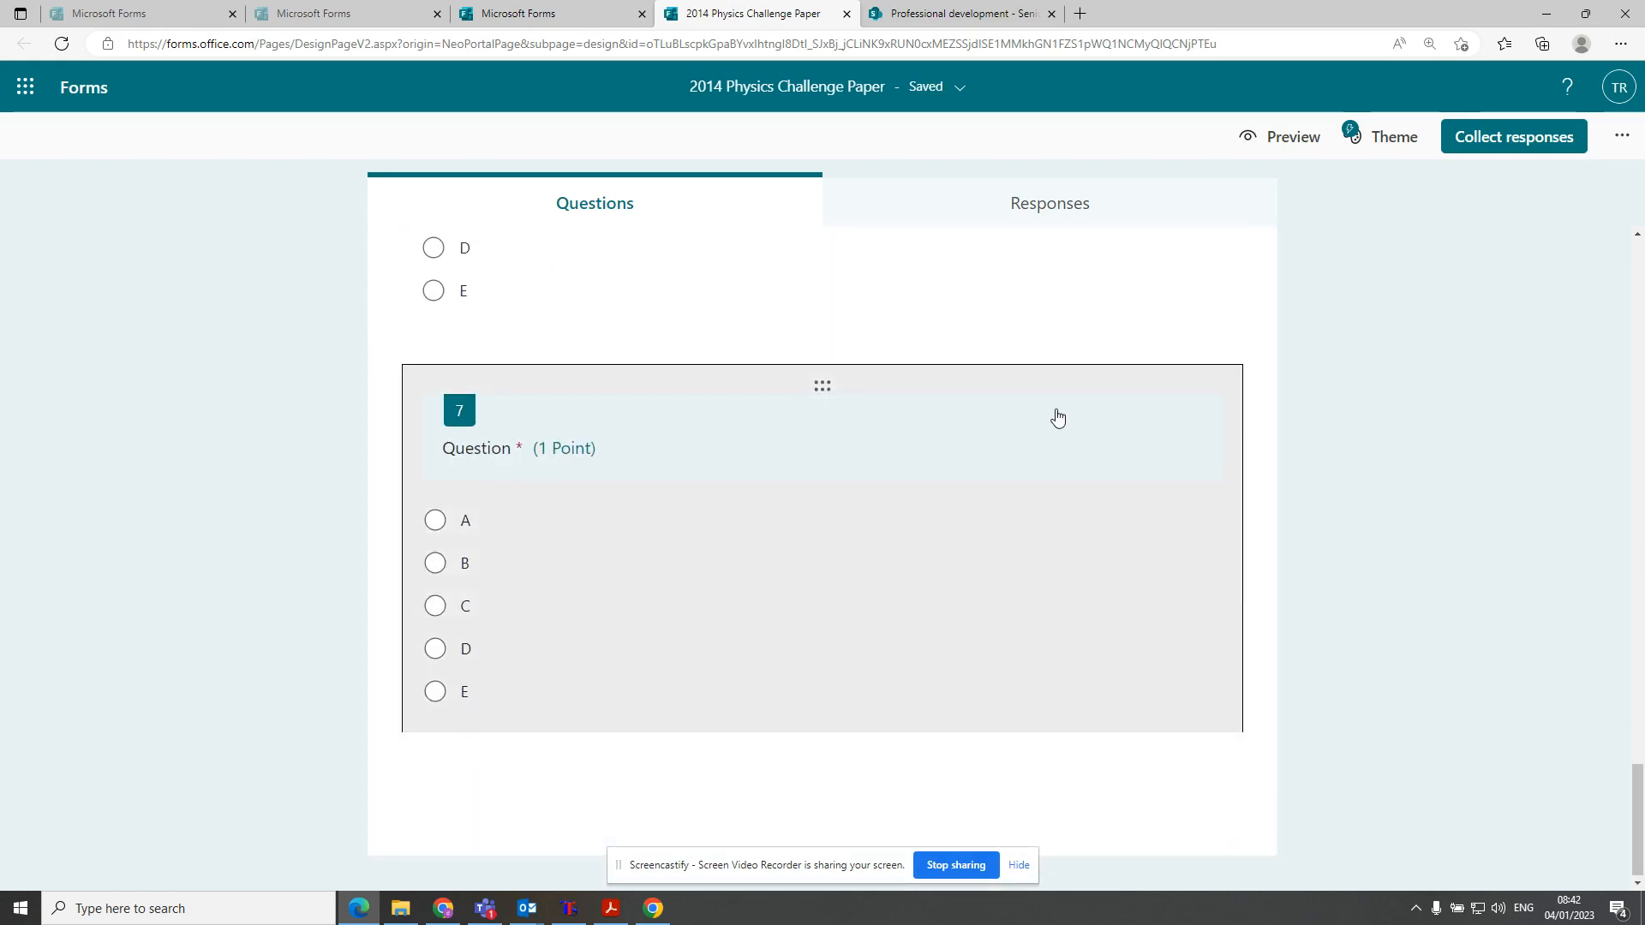
left_click(1063, 390)
left_click(1063, 397)
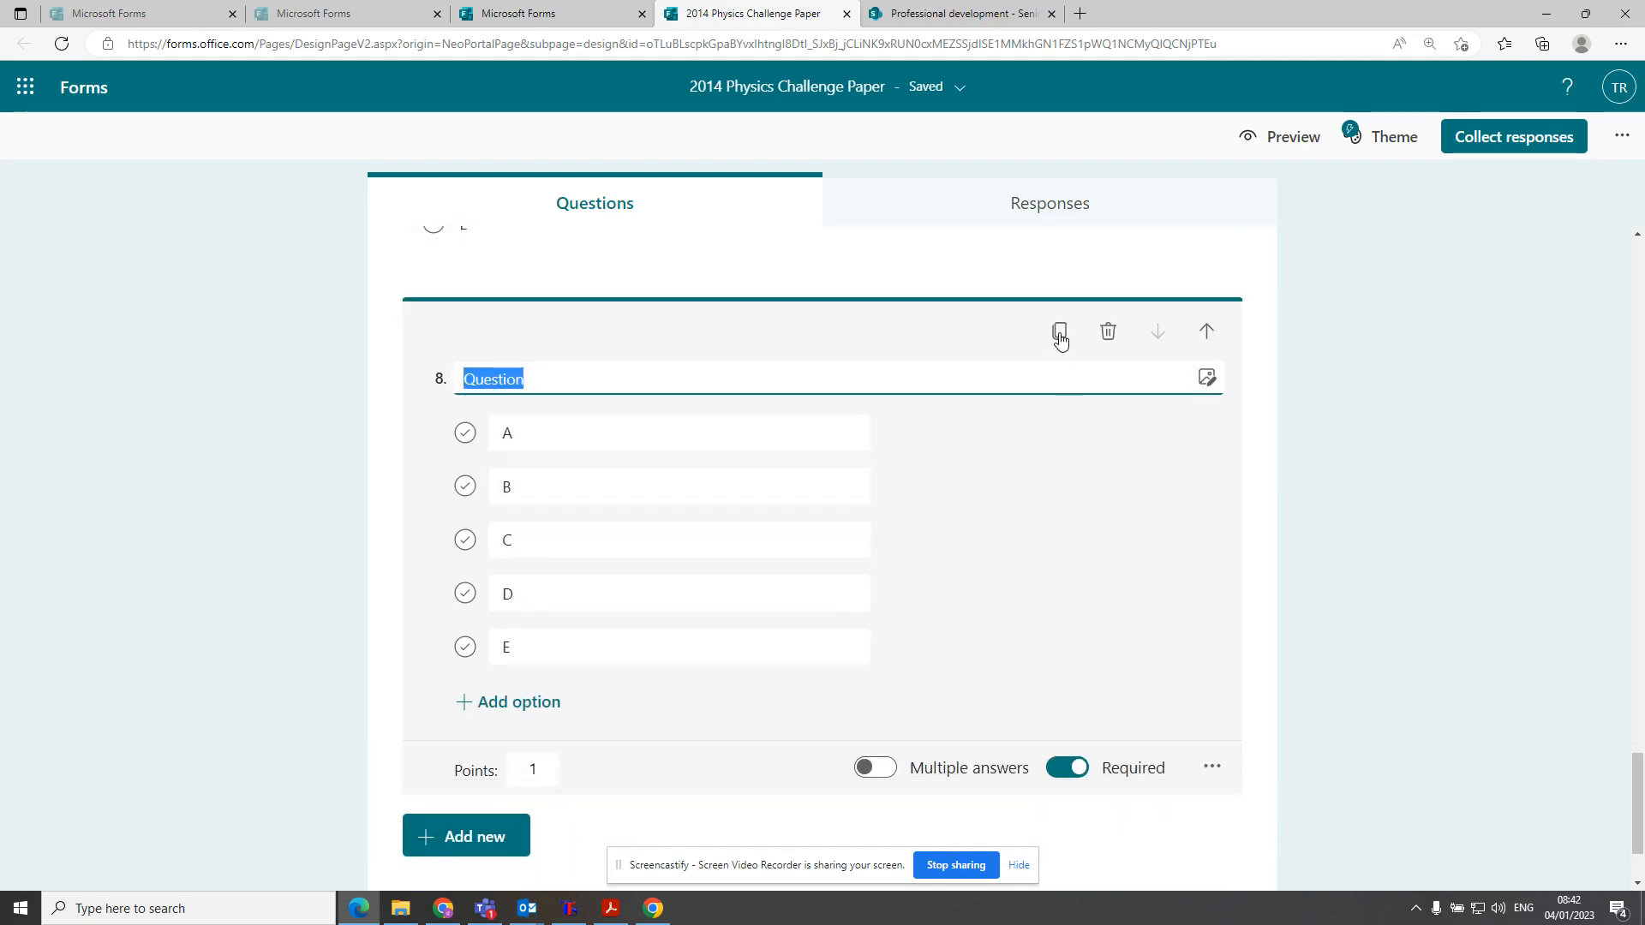
Duplicate the image-free A–E question two more times so the quiz contains ten questions
left_click(1059, 332)
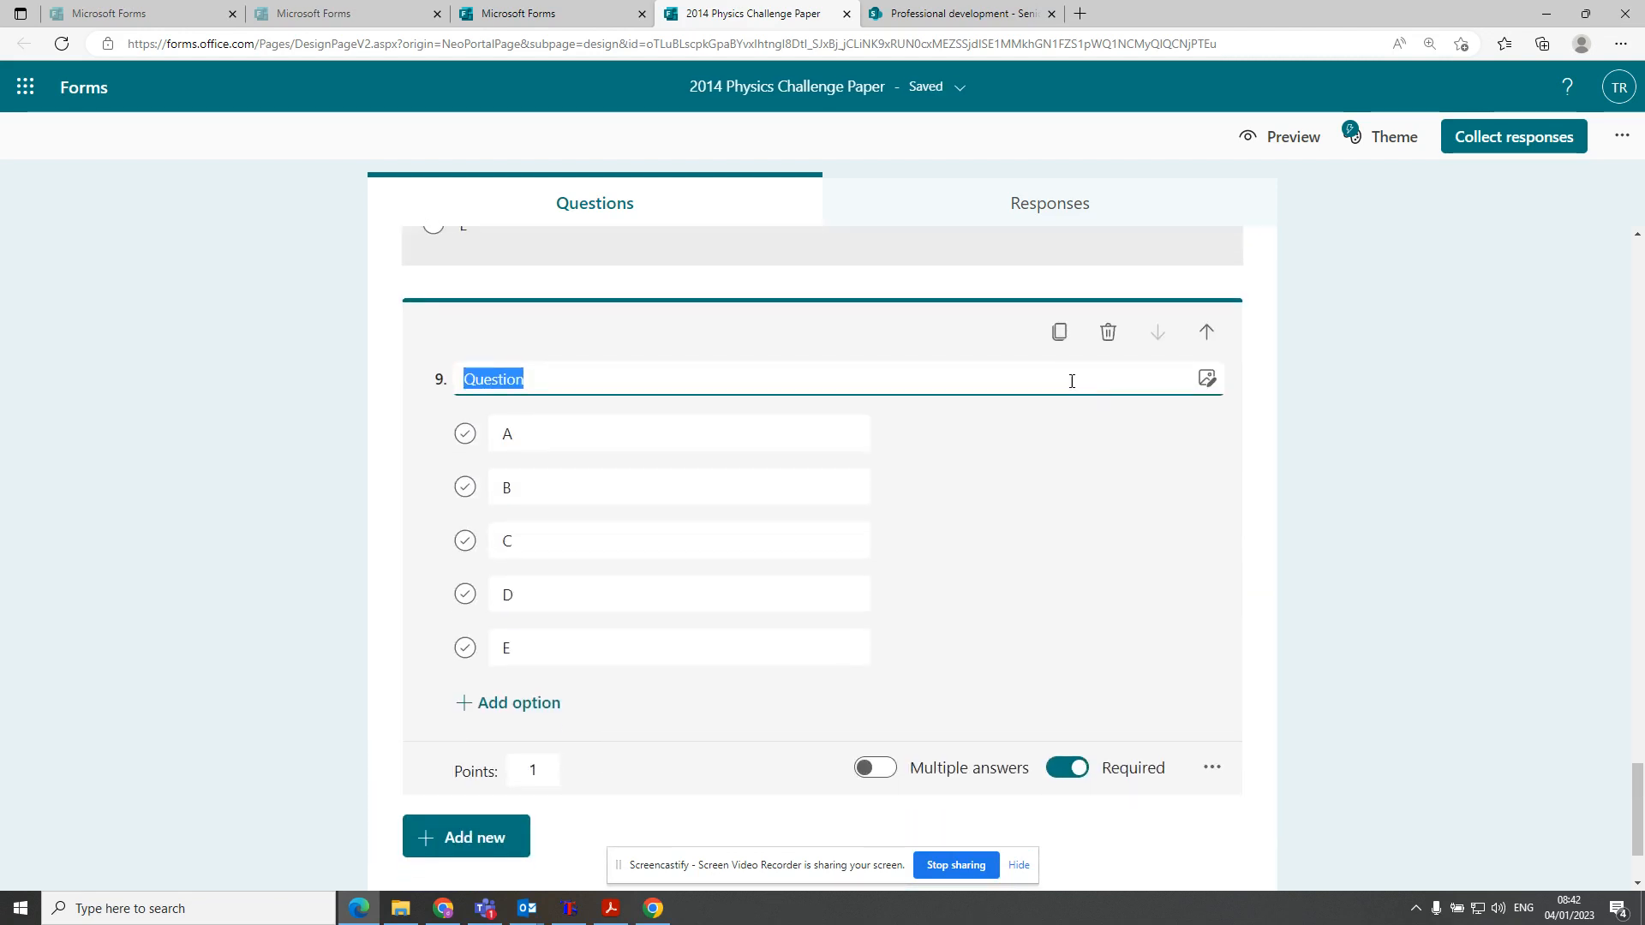
left_click(1059, 332)
Upload Screenshot 2023-01-04 083723.png from the Pictures folder as question 2's image, listing the files oldest first
scroll(996, 393, "up", 20)
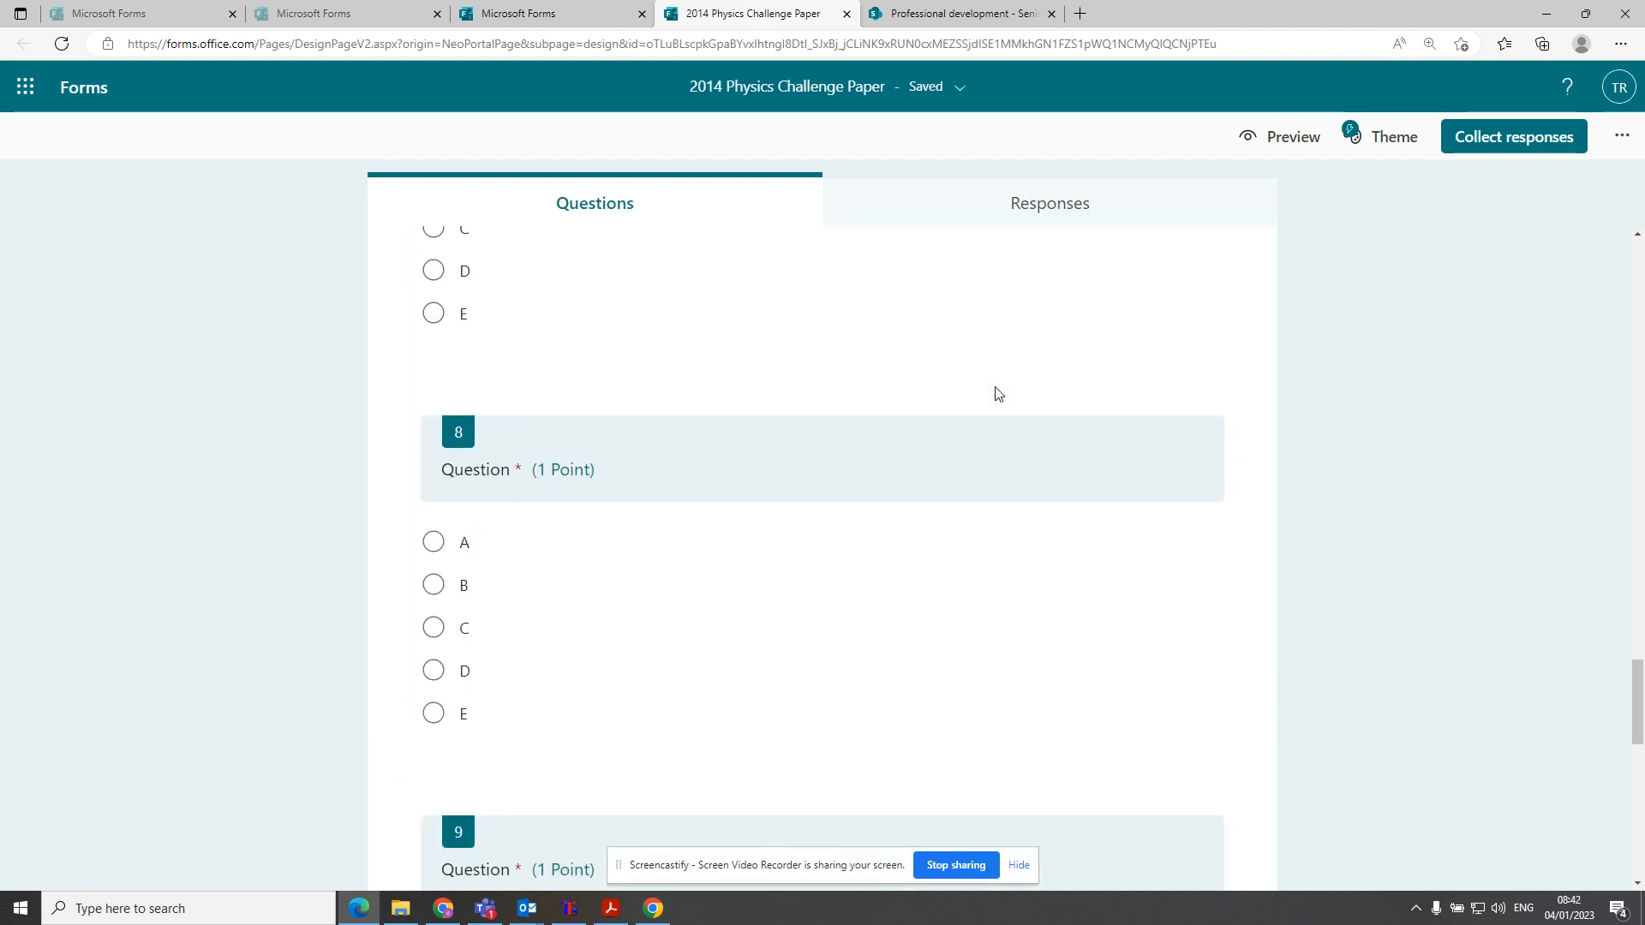
scroll(997, 394, "up", 10)
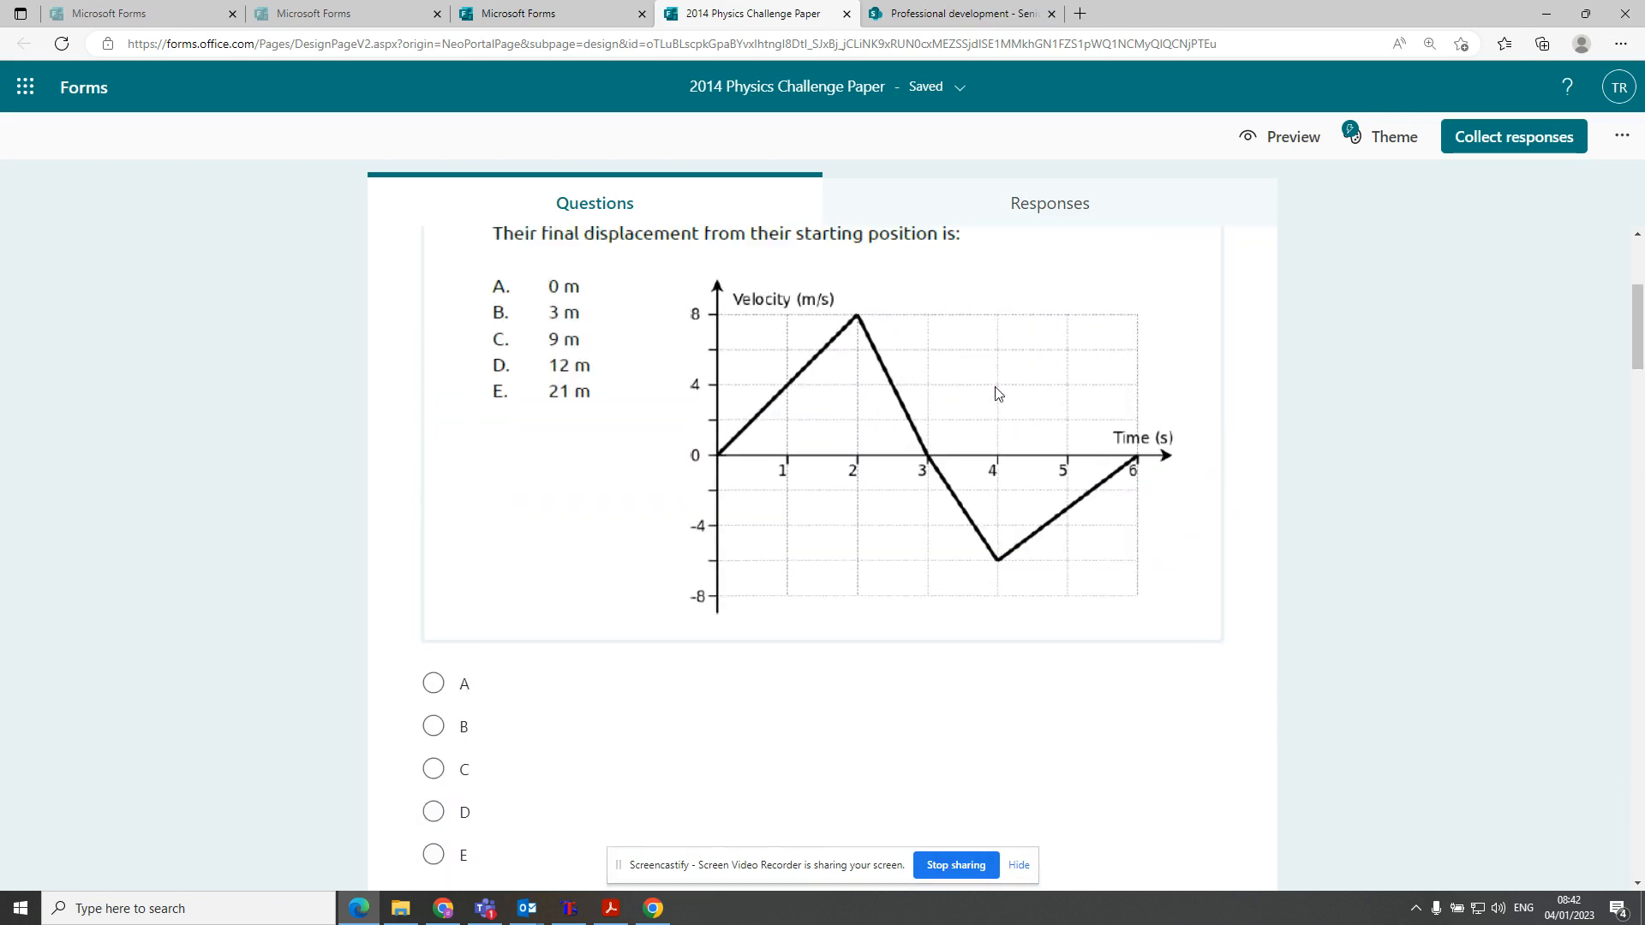
scroll(977, 430, "down", 10)
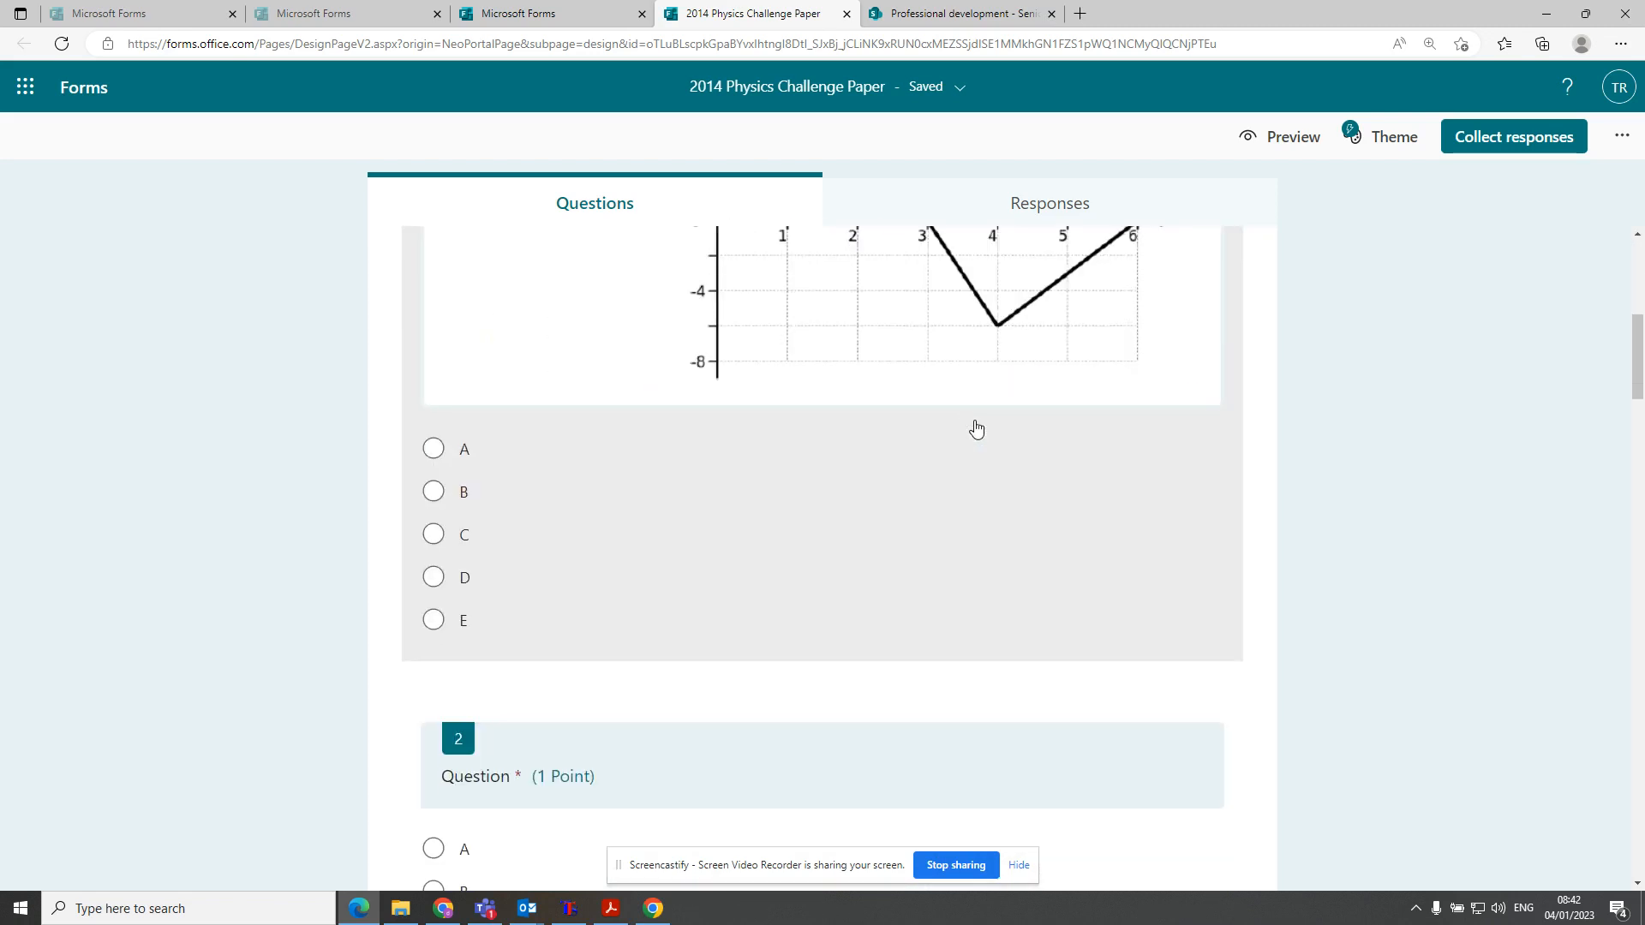
left_click(974, 505)
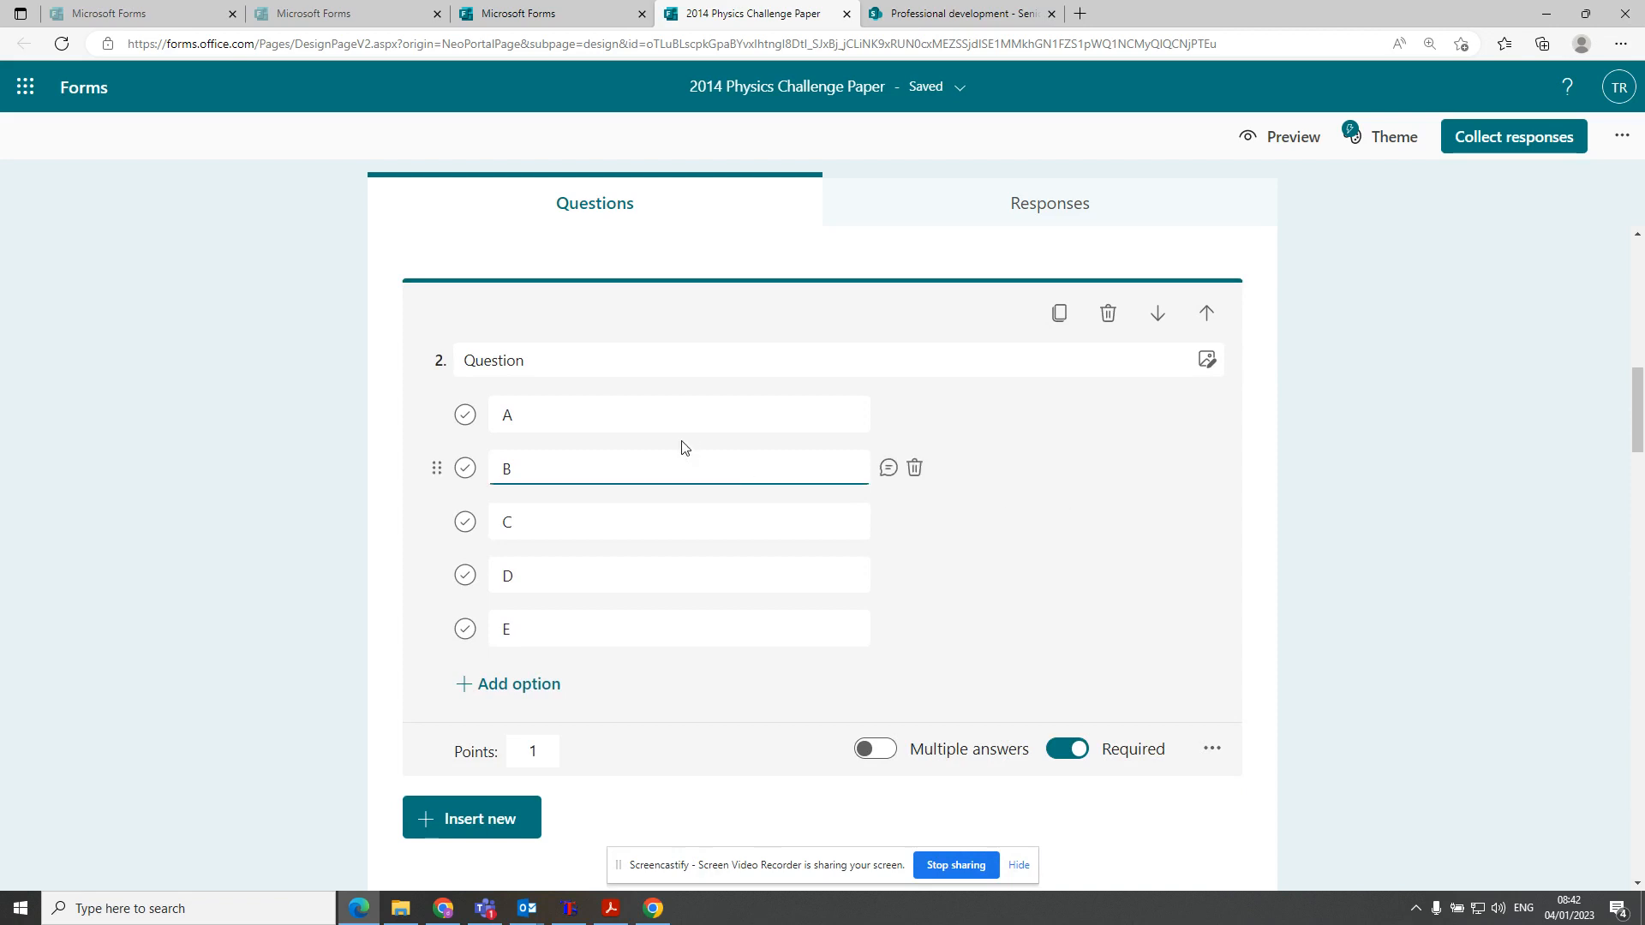
left_click(1207, 359)
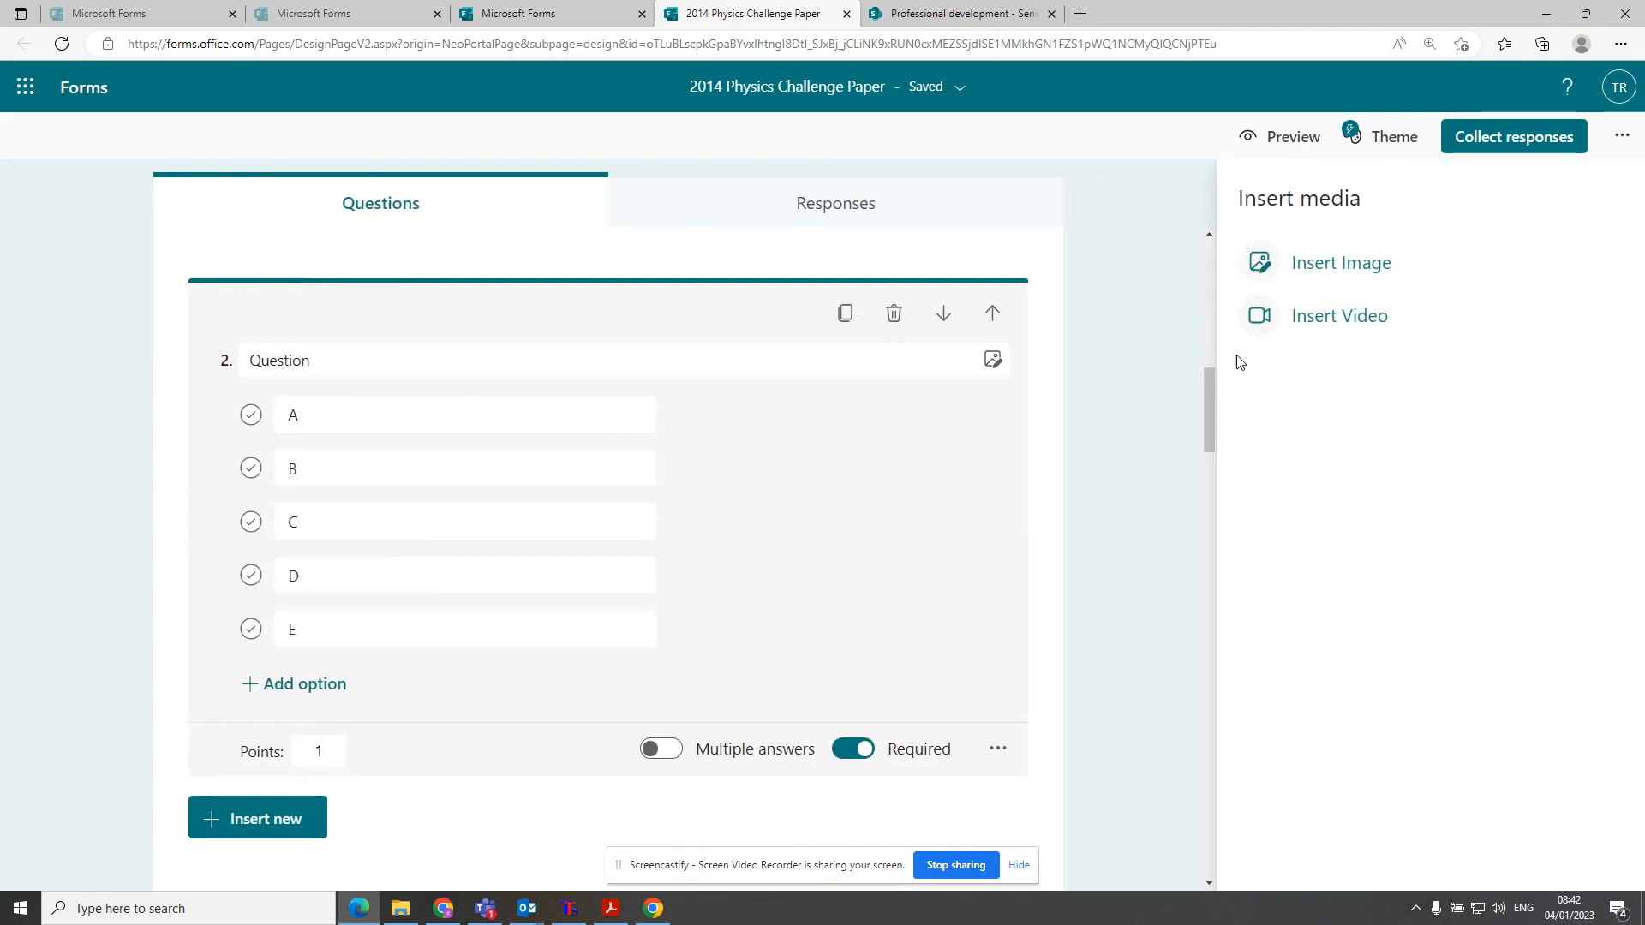
left_click(1329, 263)
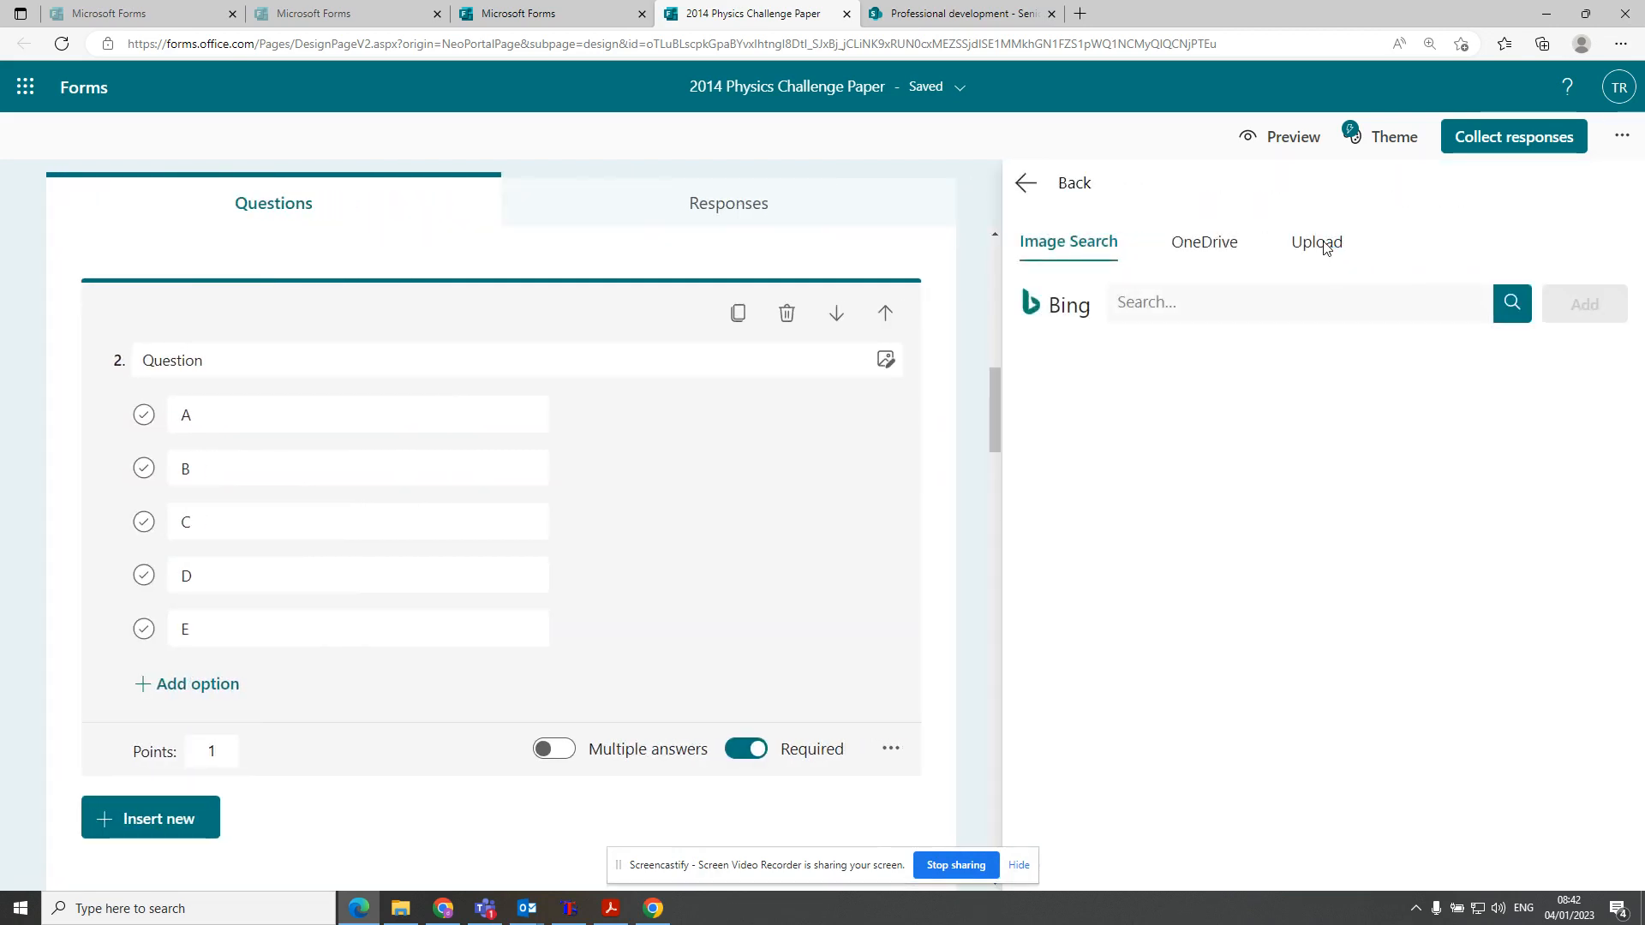
left_click(1320, 244)
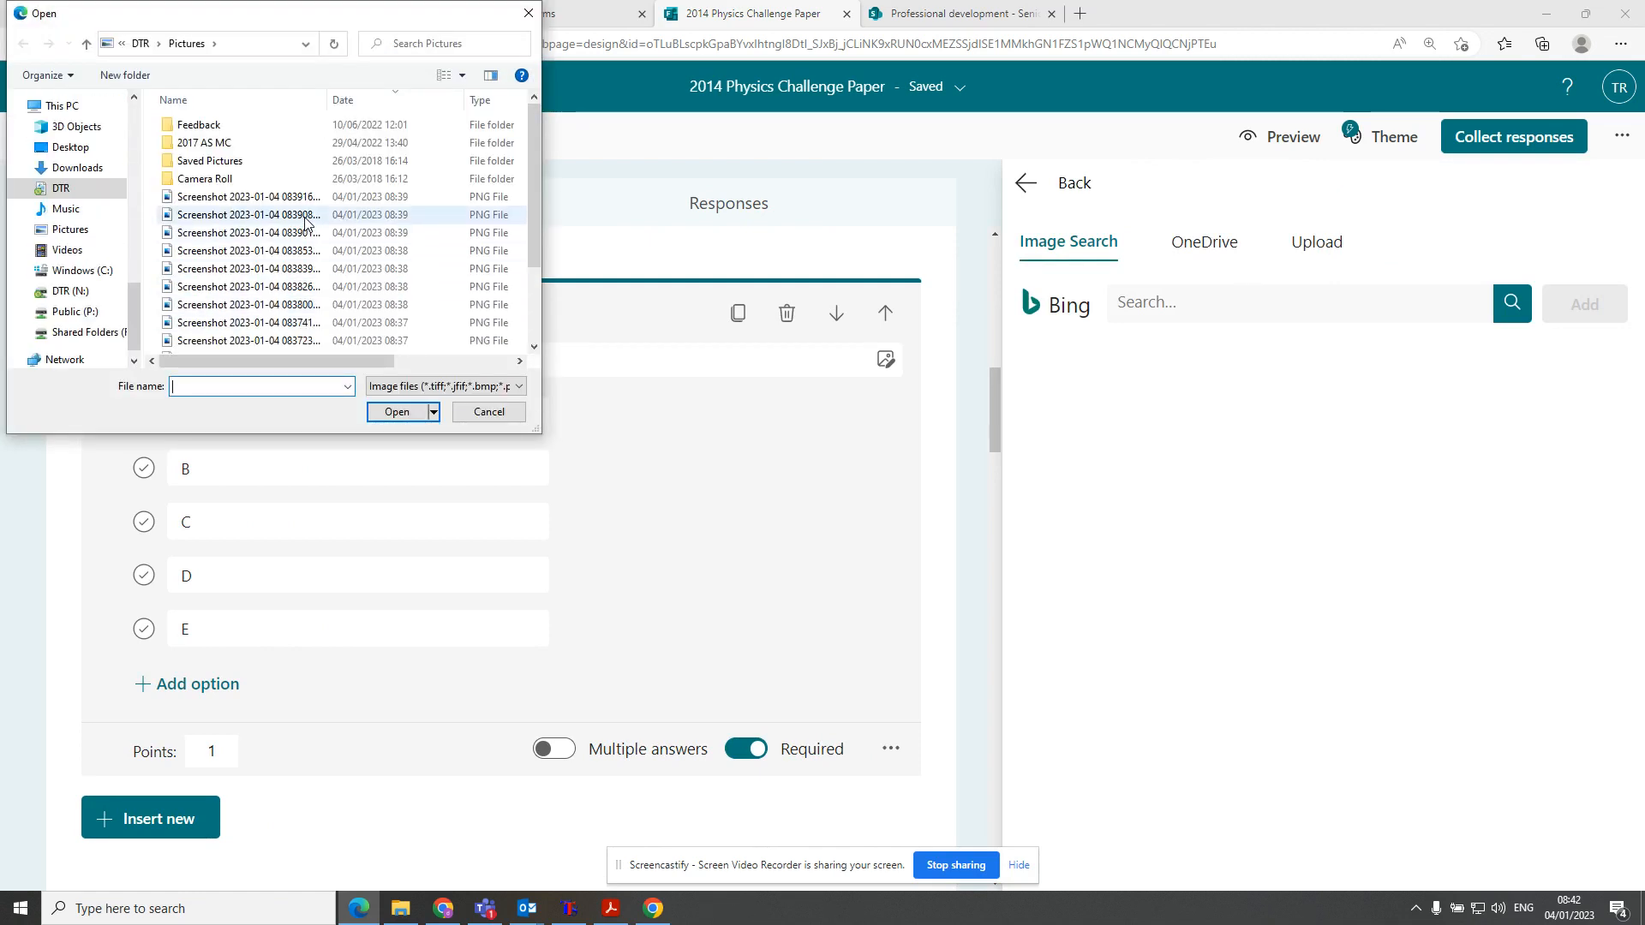
left_click_drag(333, 96, 366, 95)
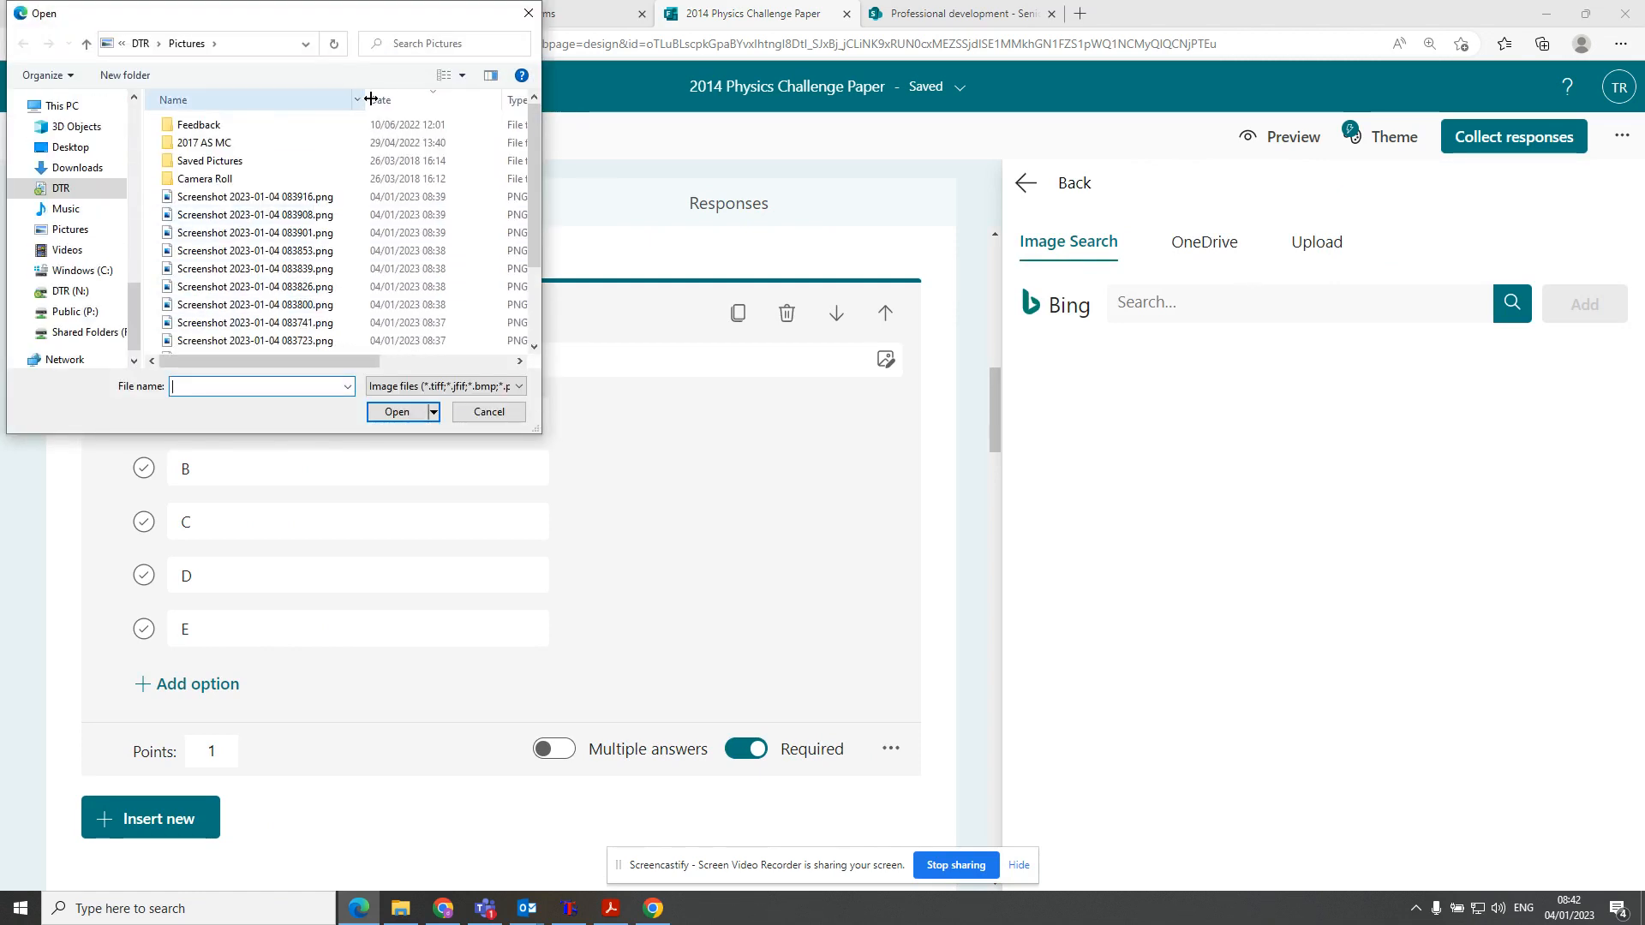
left_click(430, 104)
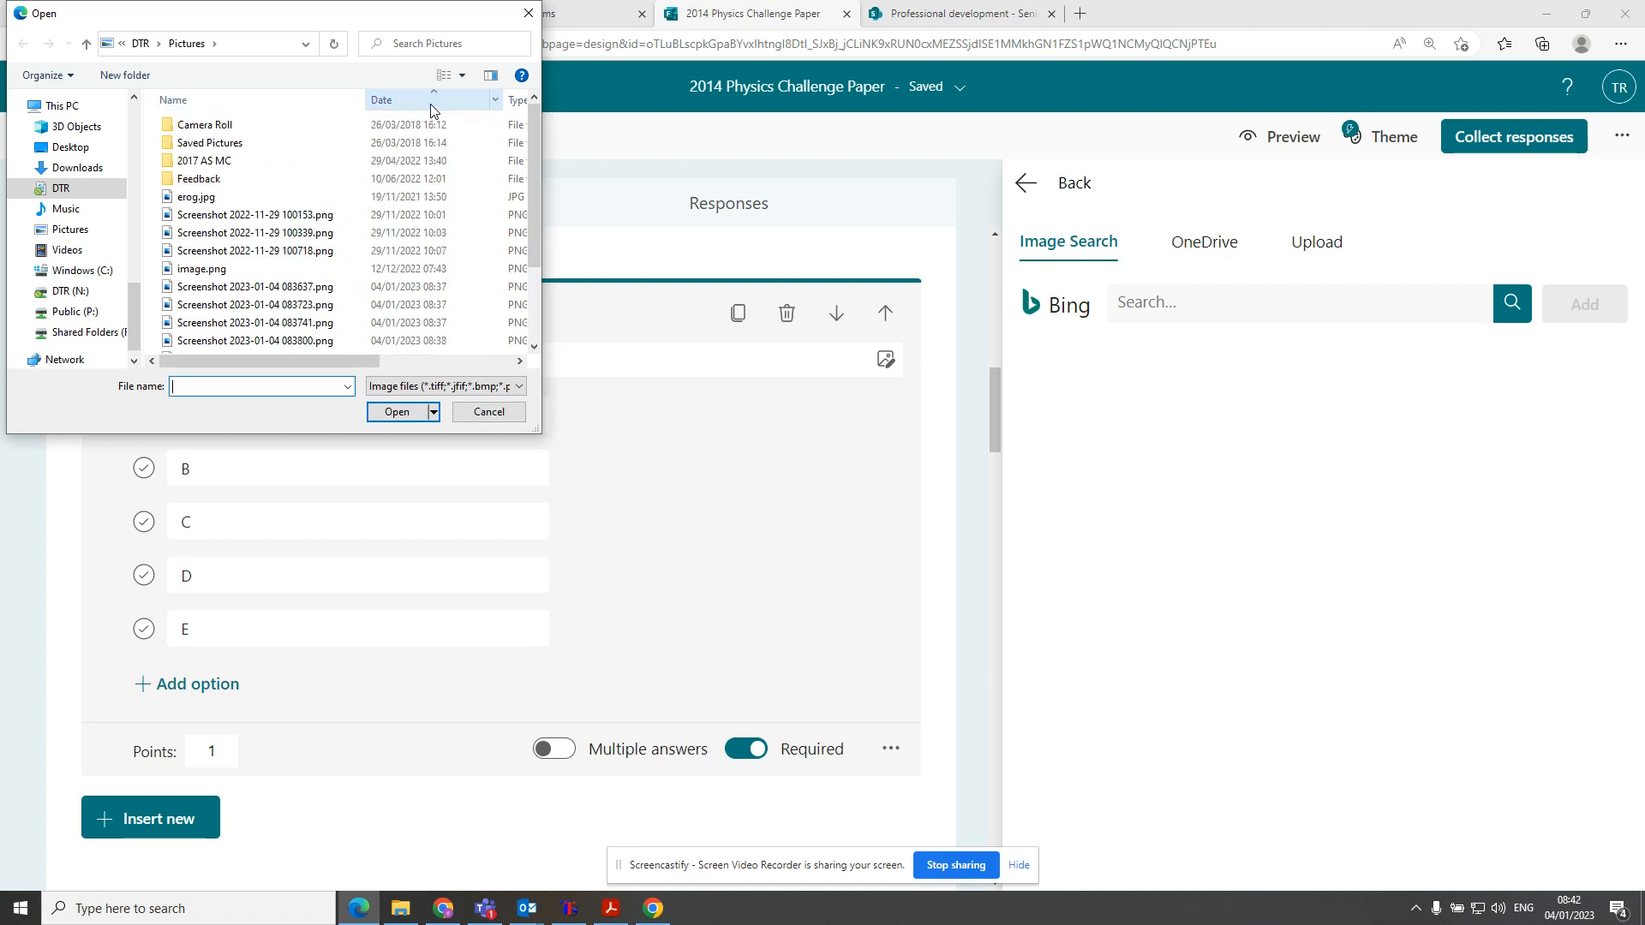
left_click(335, 305)
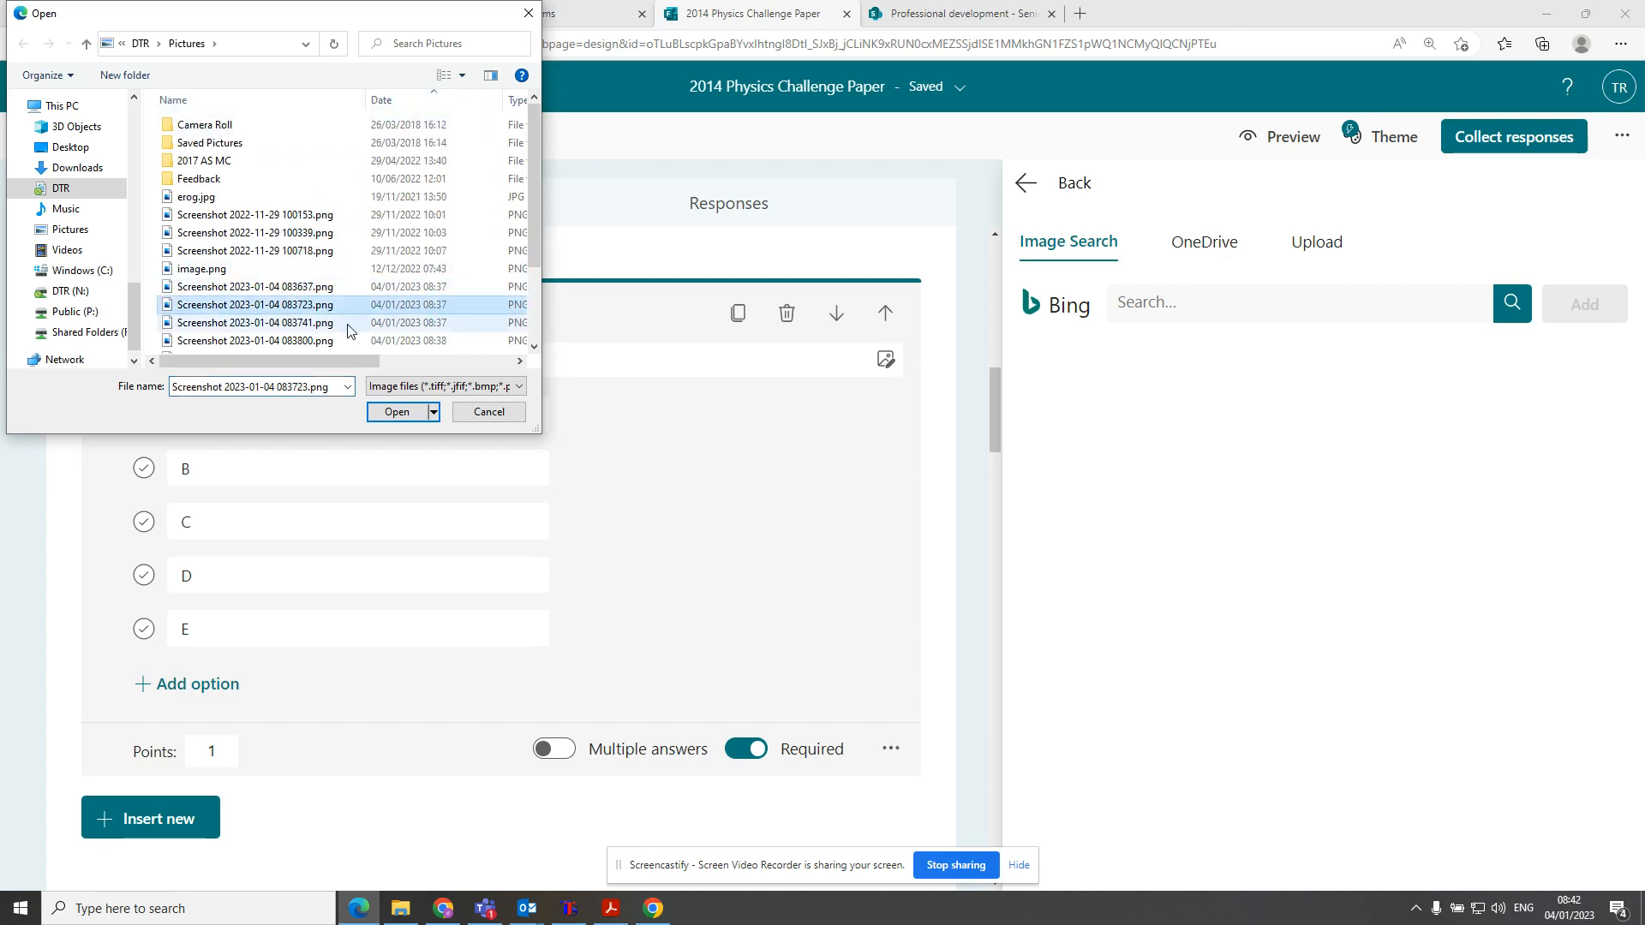
left_click(396, 412)
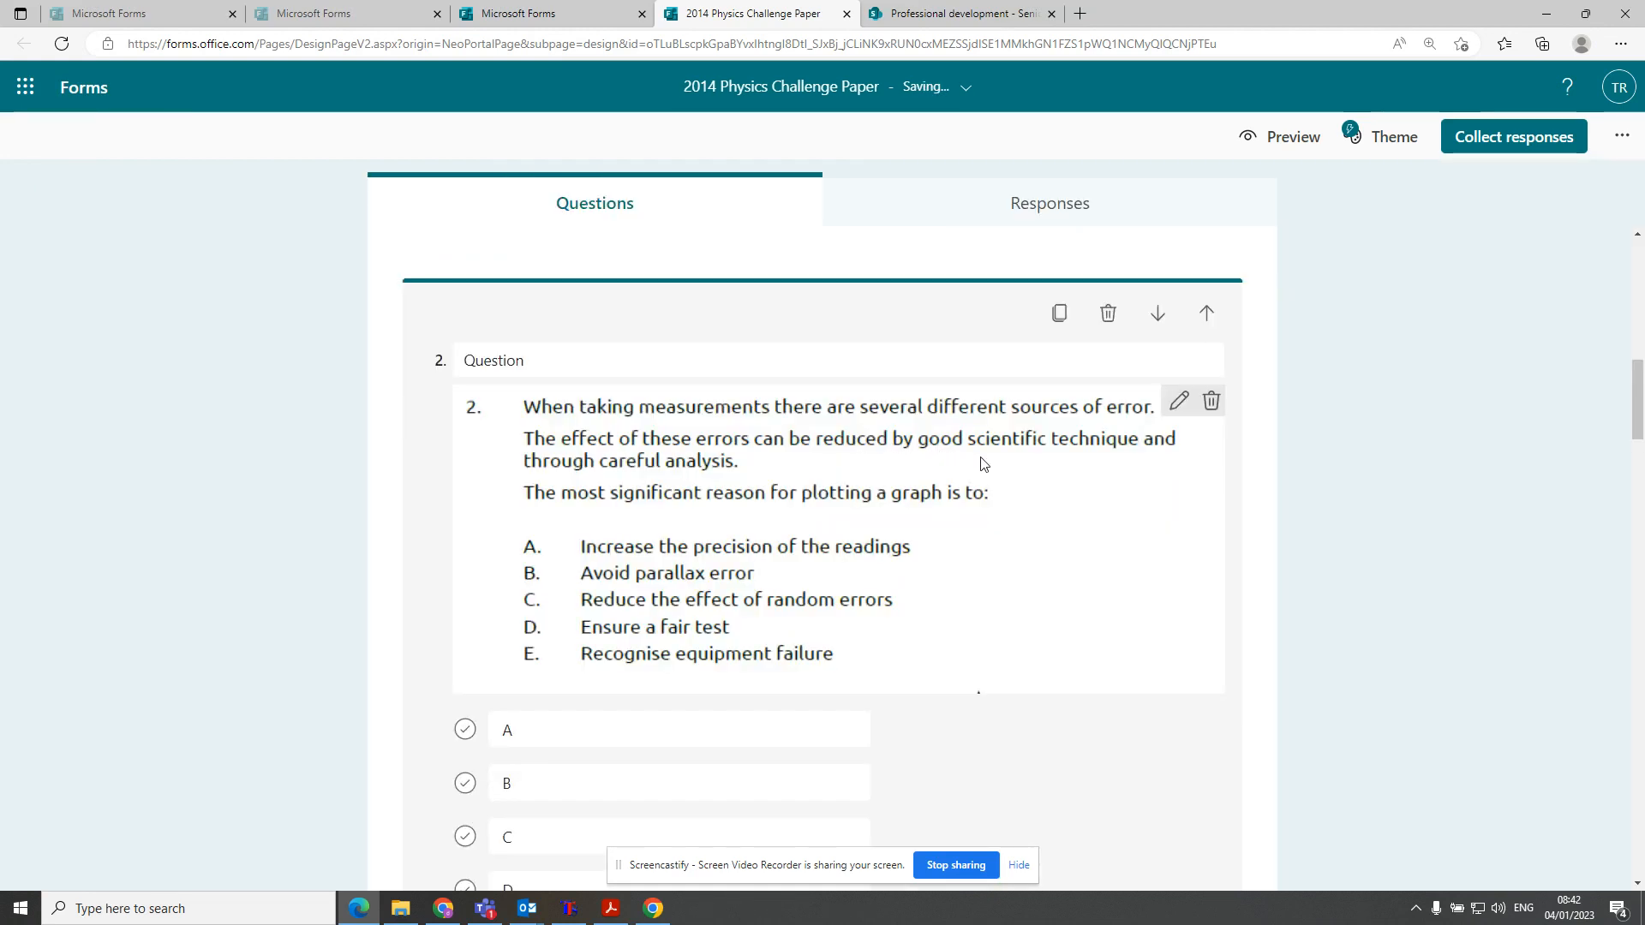
Upload Screenshot 2023-01-04 083741.png from the Pictures folder as the image for question 3
scroll(983, 464, "down", 10)
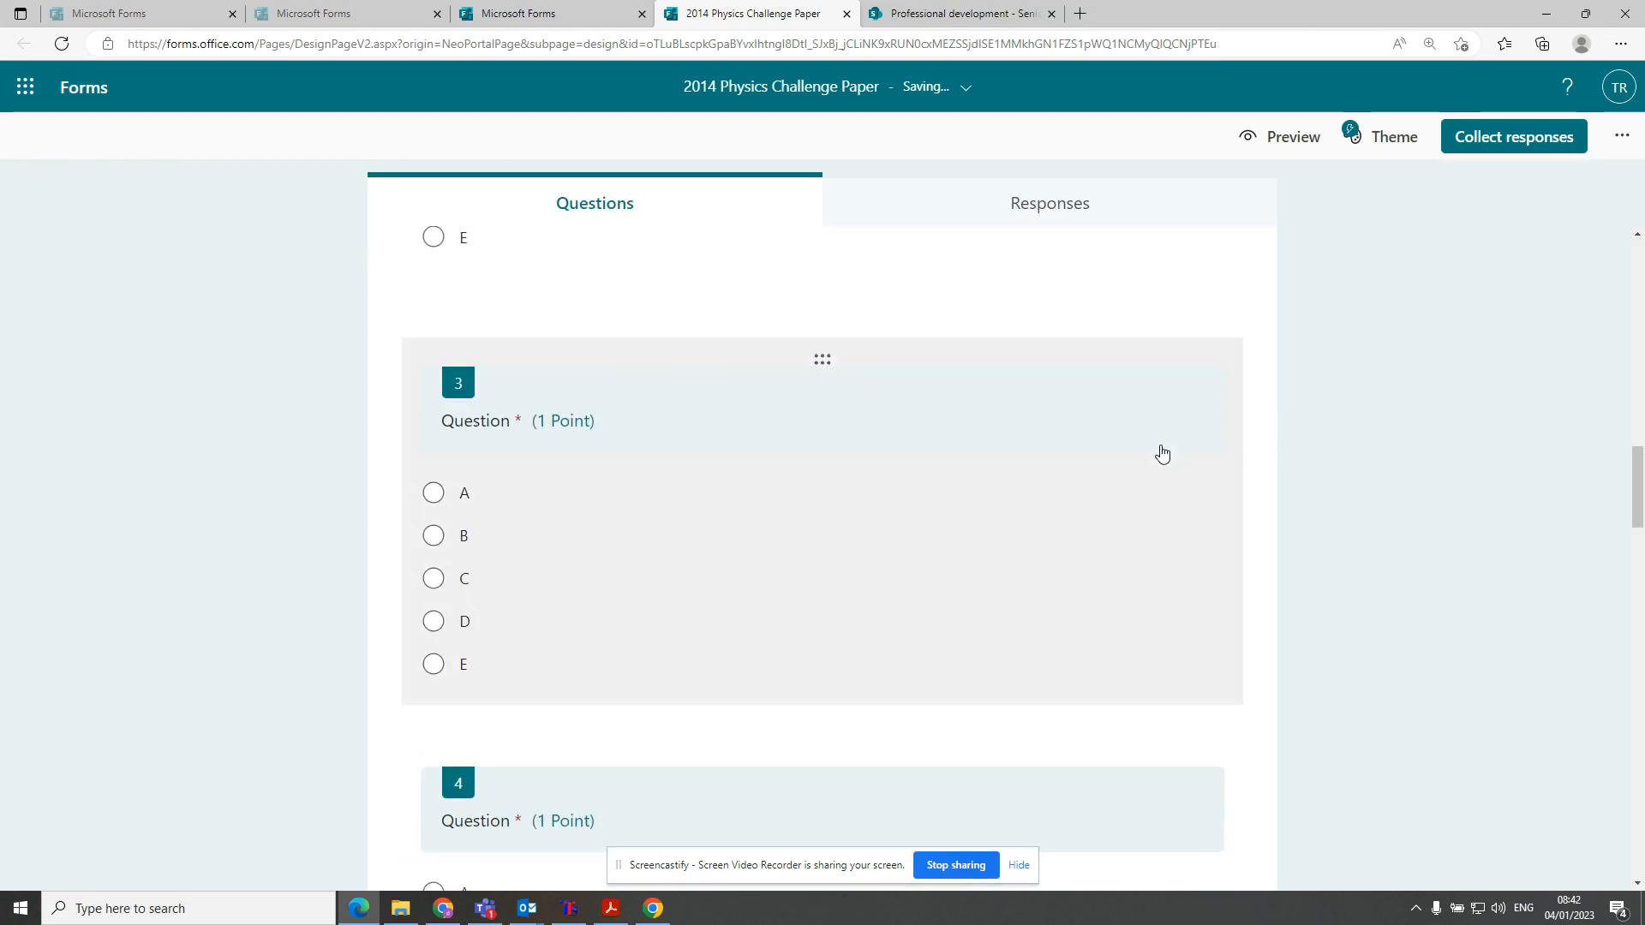
left_click(1144, 456)
left_click(1205, 380)
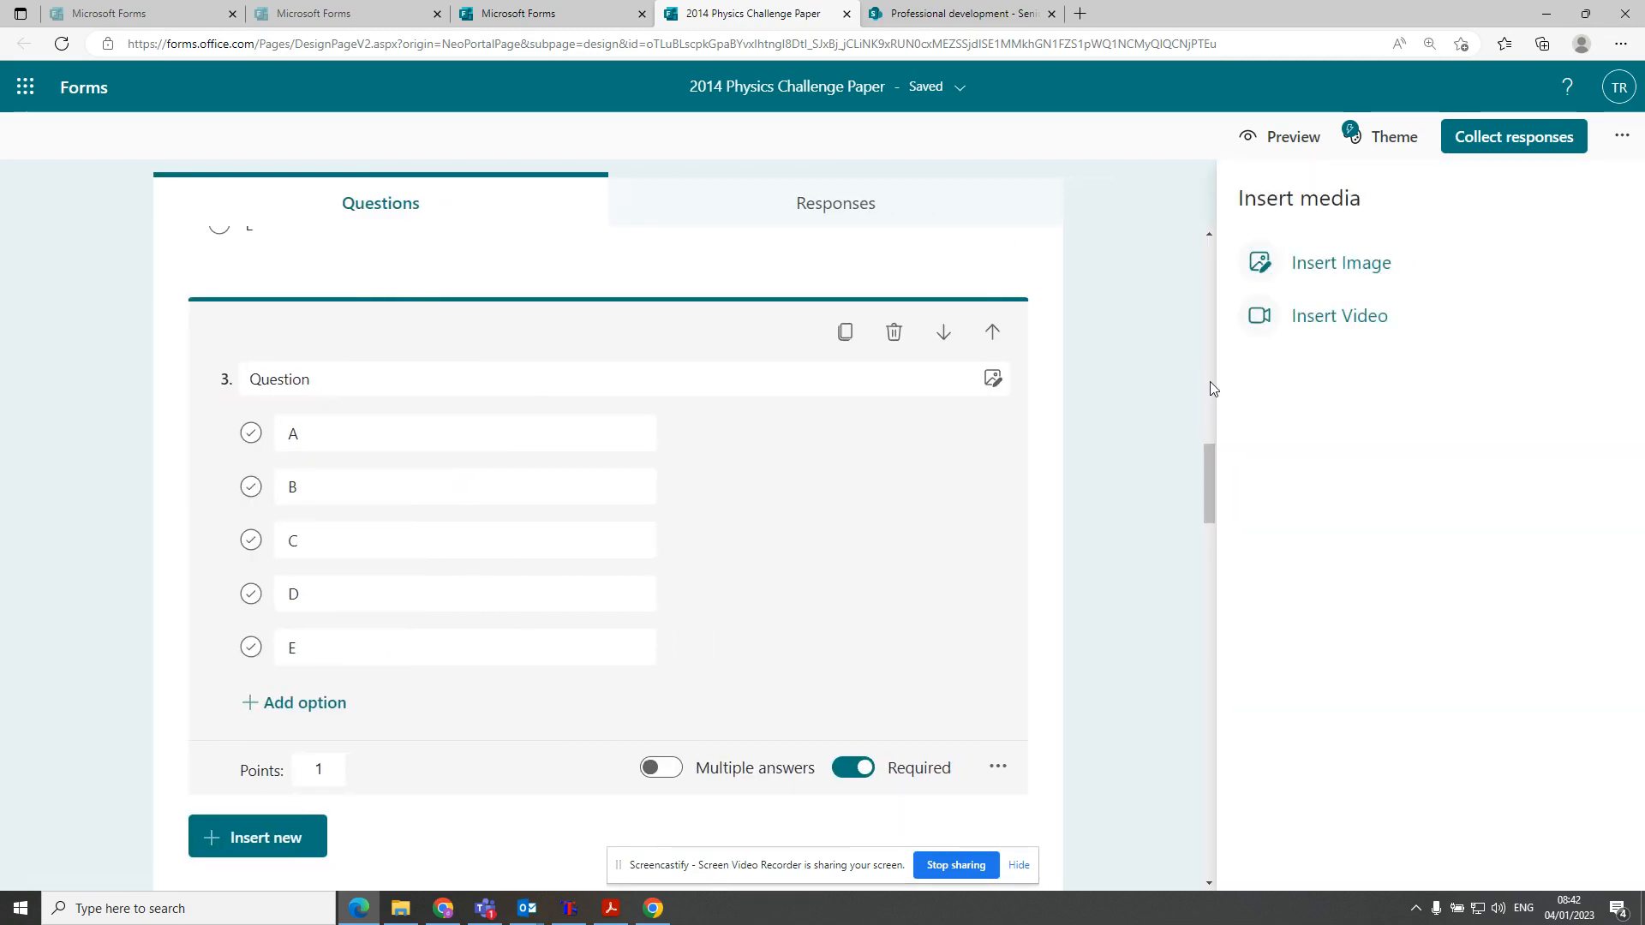
left_click(1328, 265)
left_click(1344, 249)
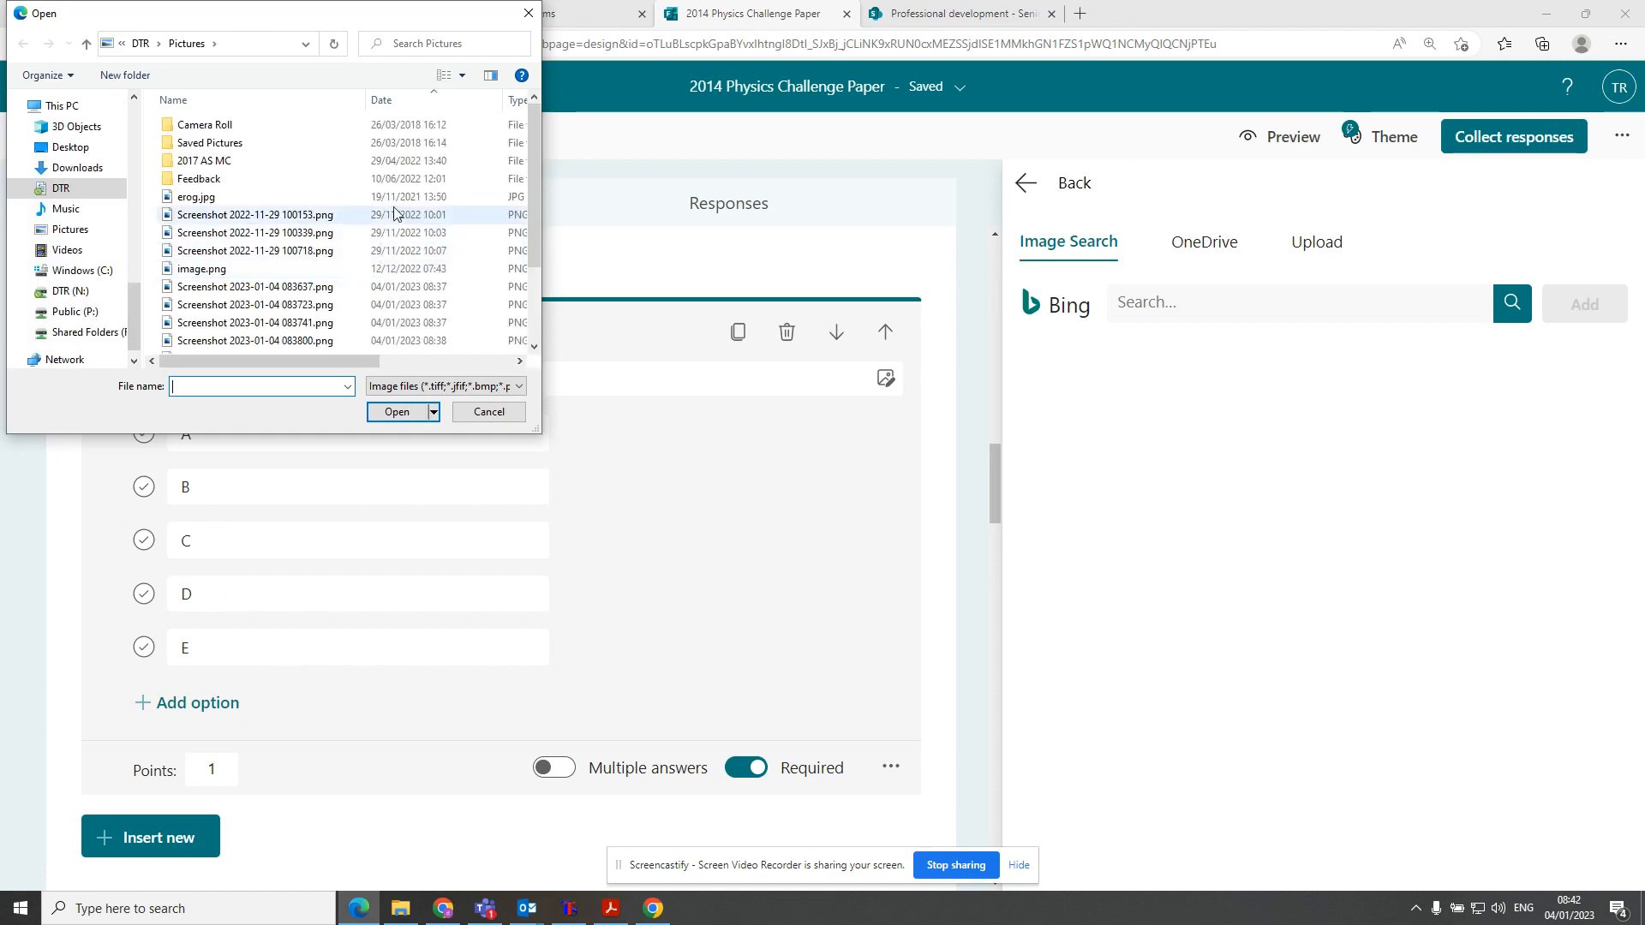
scroll(325, 240, "down", 2)
left_click(319, 224)
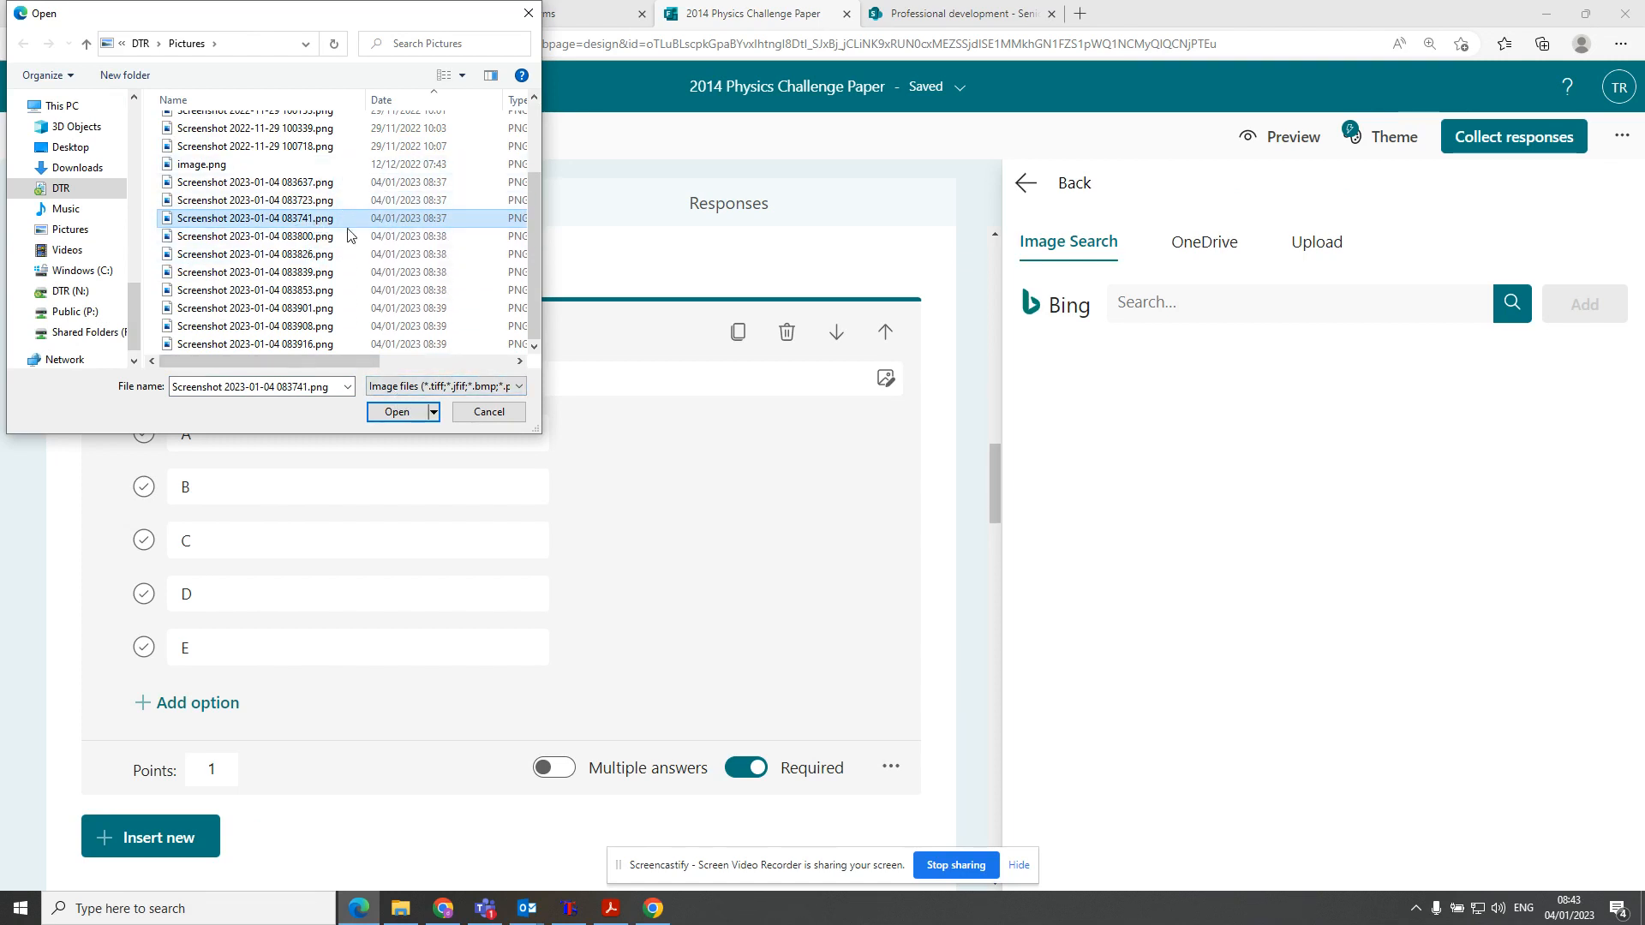
left_click(413, 413)
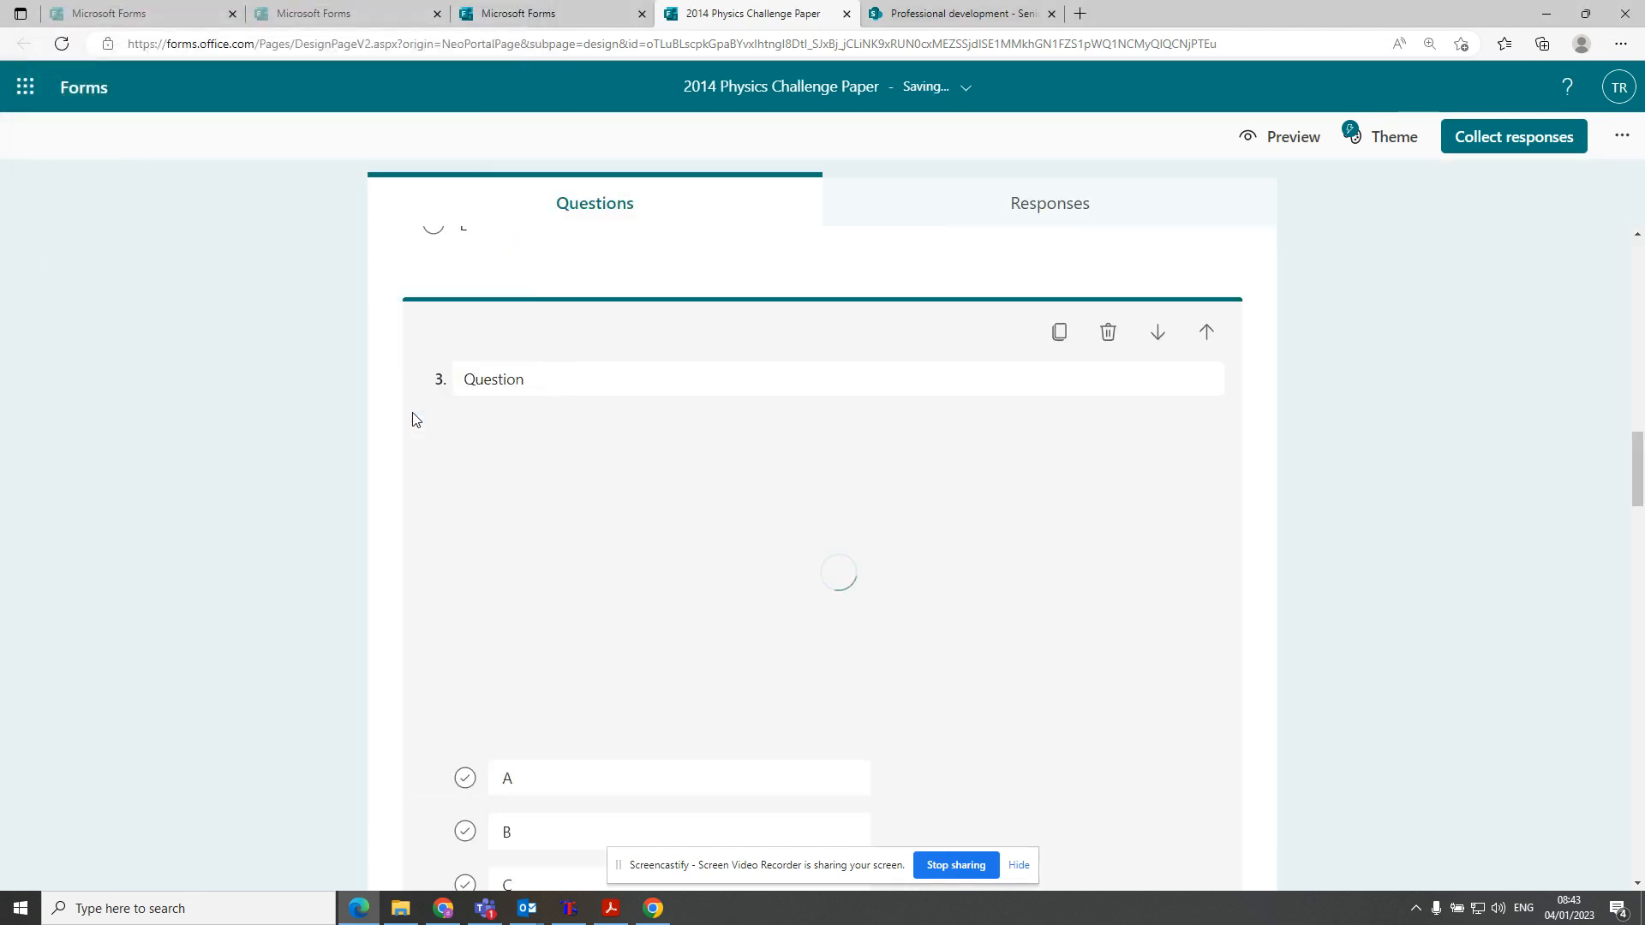
Upload Screenshot 2023-01-04 083800.png from the Pictures folder as the image for question 4
scroll(802, 489, "down", 10)
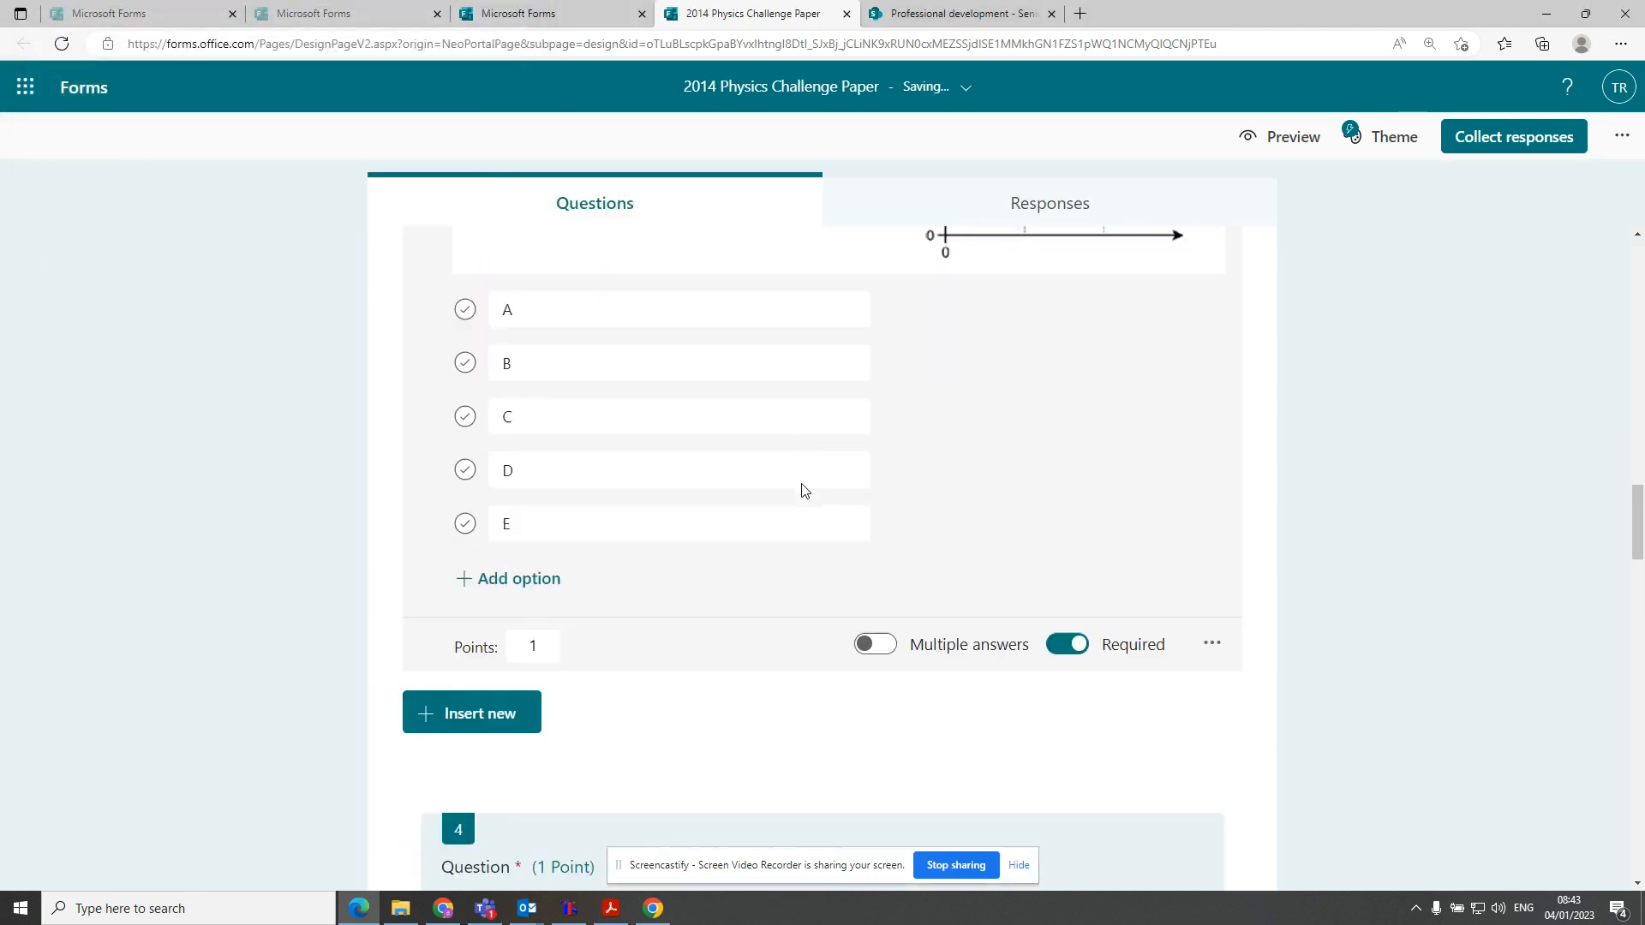
left_click(899, 532)
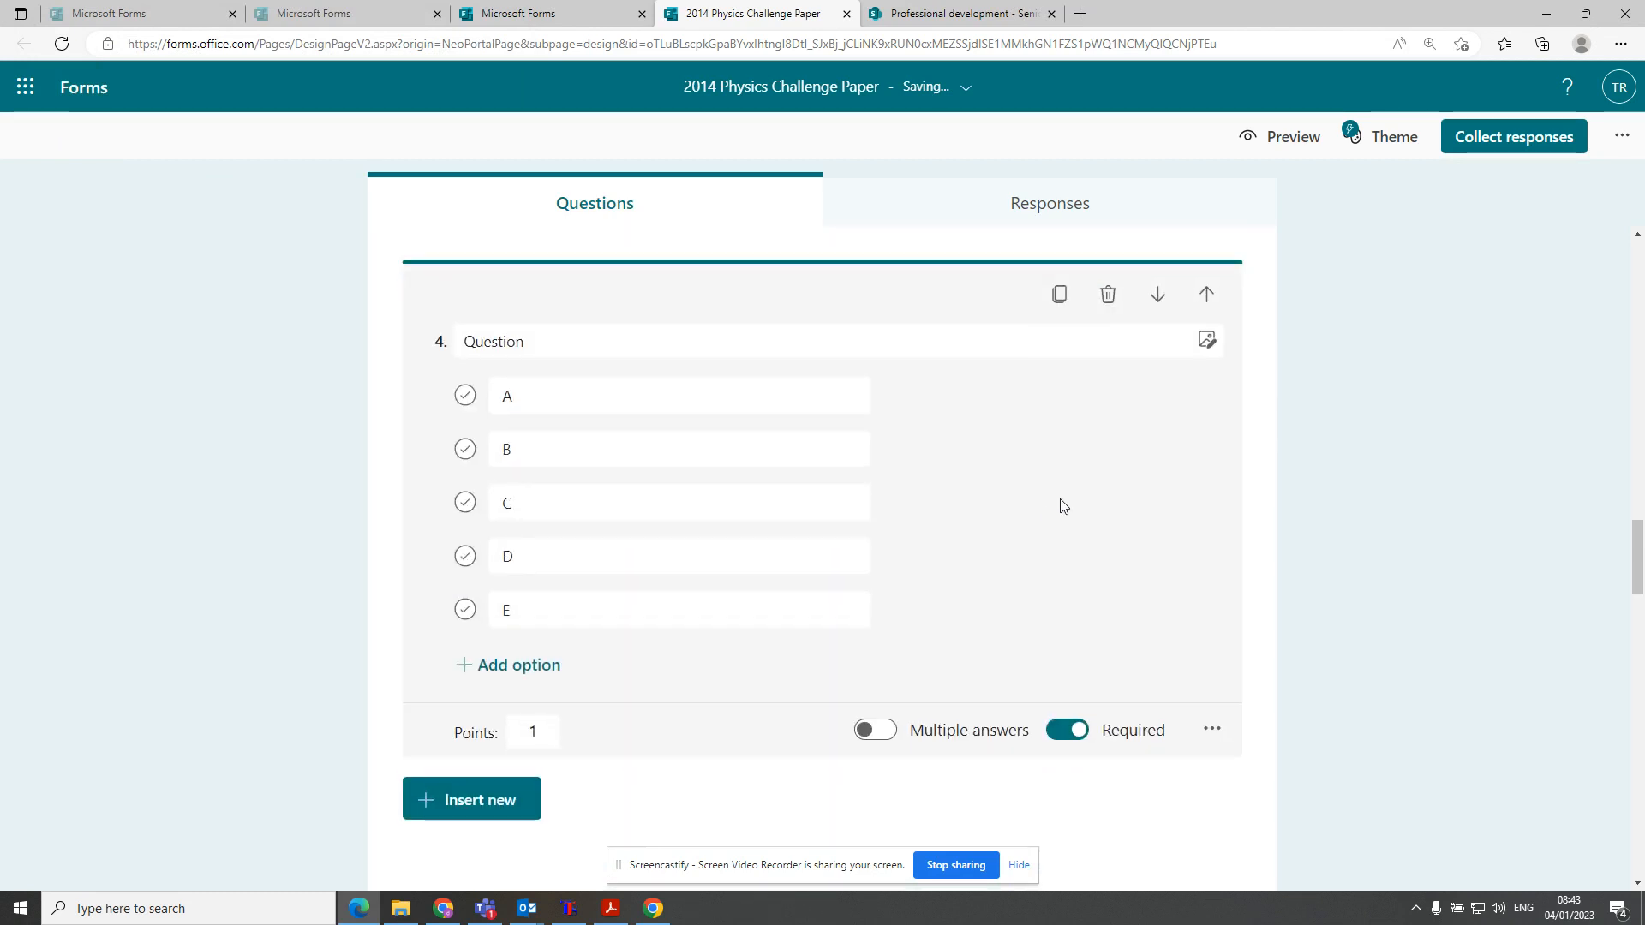
left_click(1208, 343)
left_click(1318, 267)
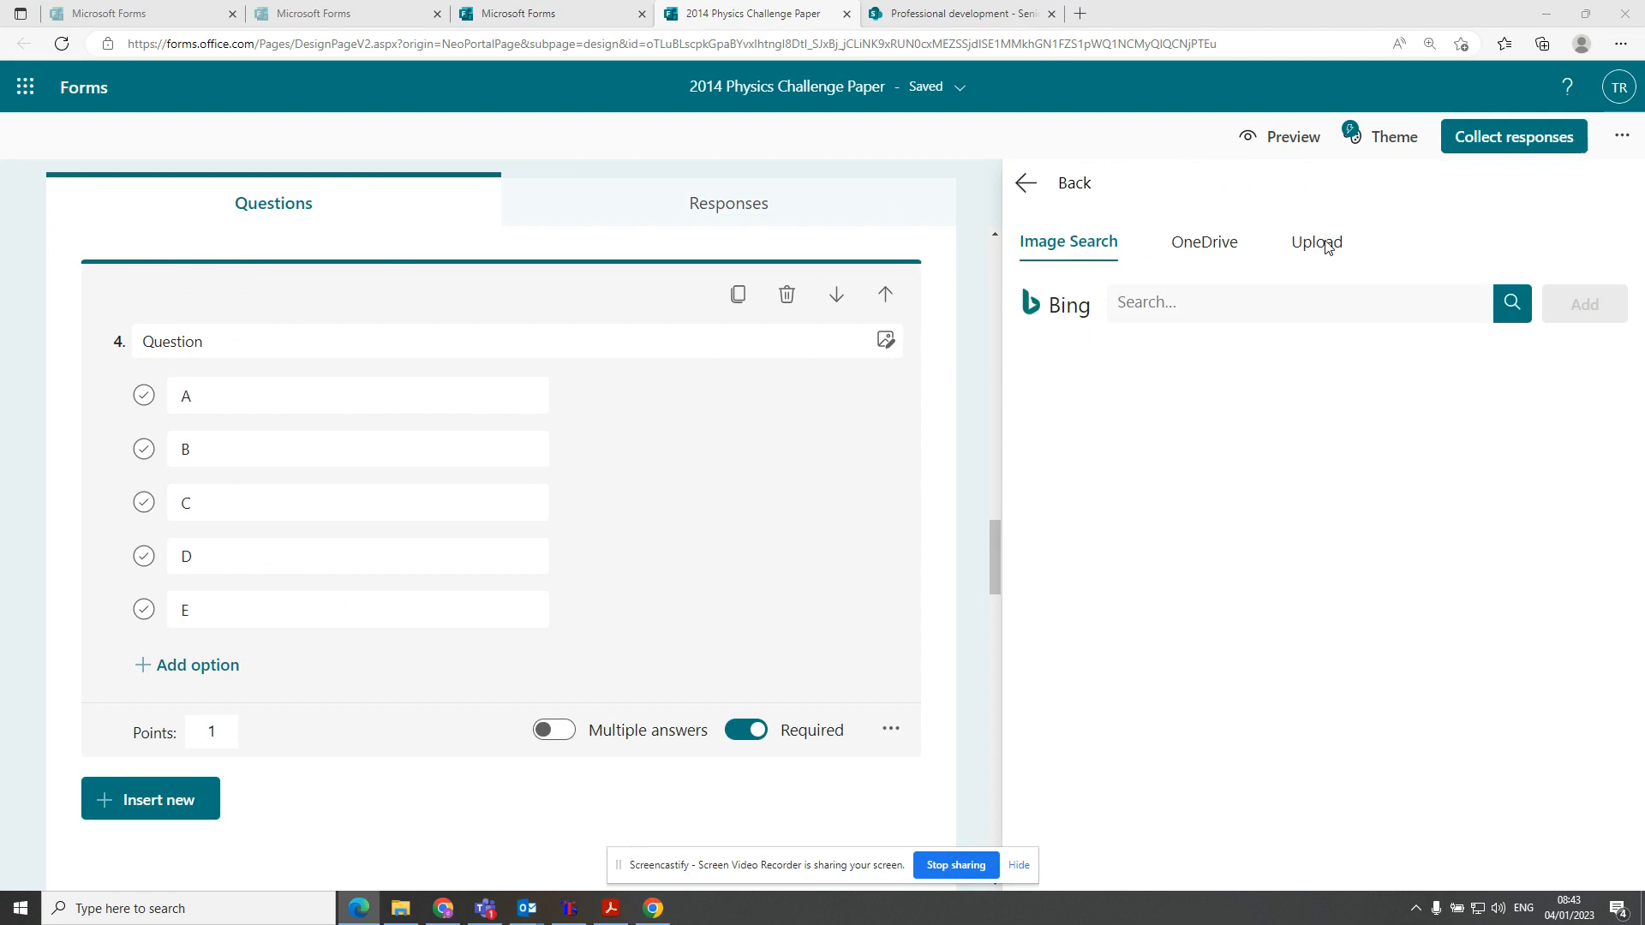
left_click(1317, 243)
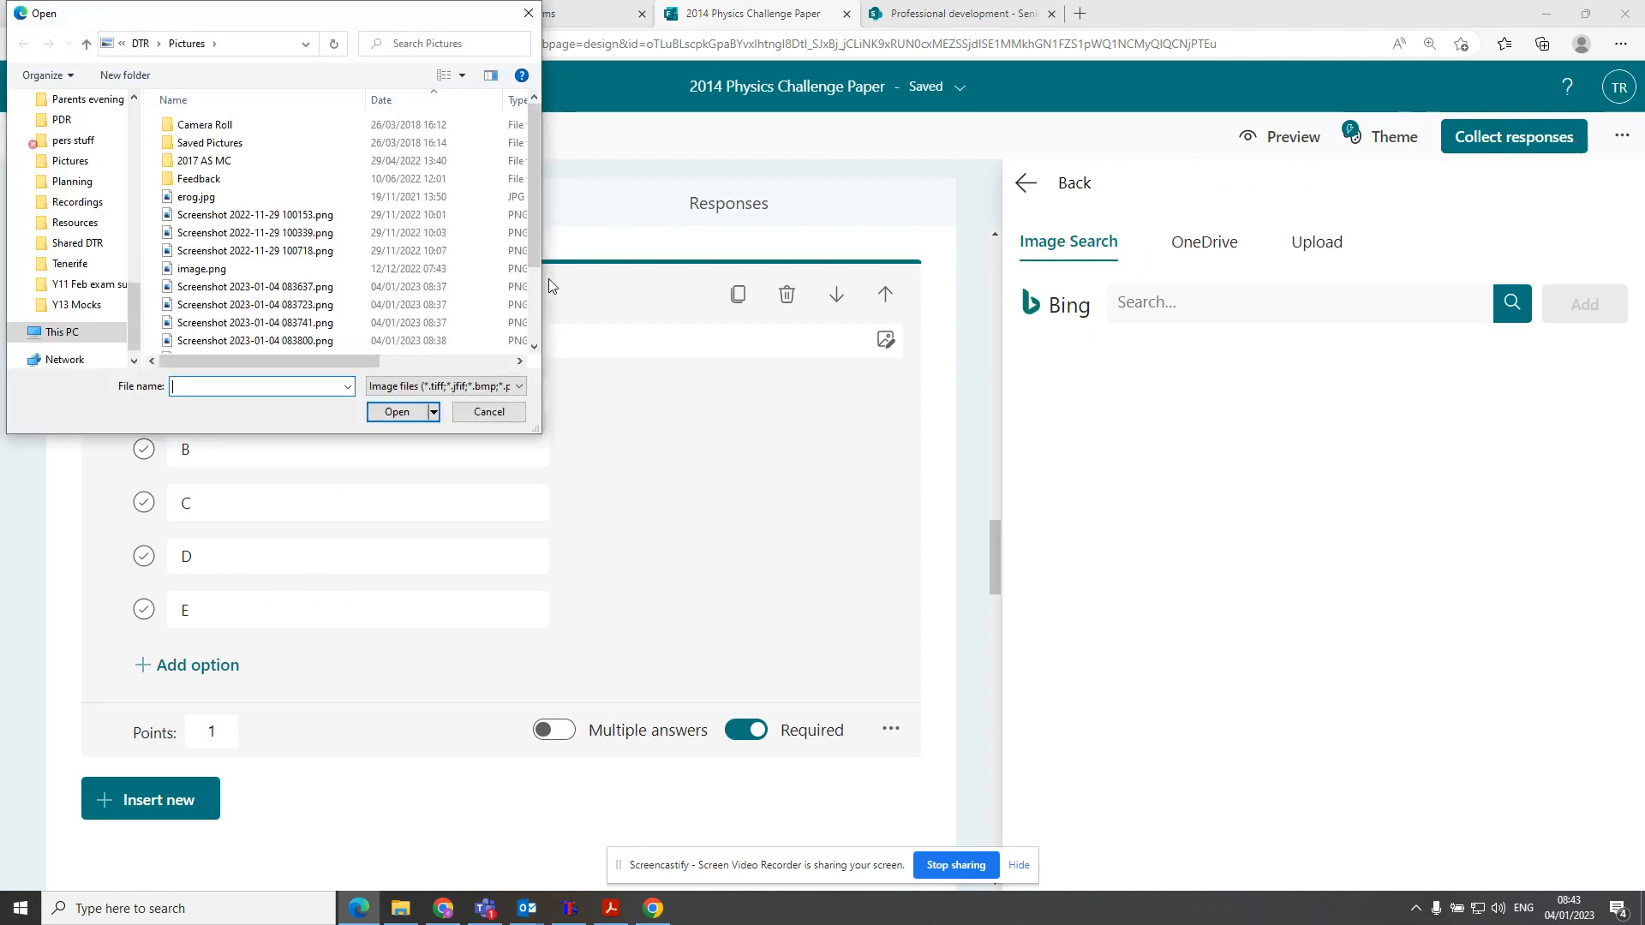
scroll(330, 283, "down", 2)
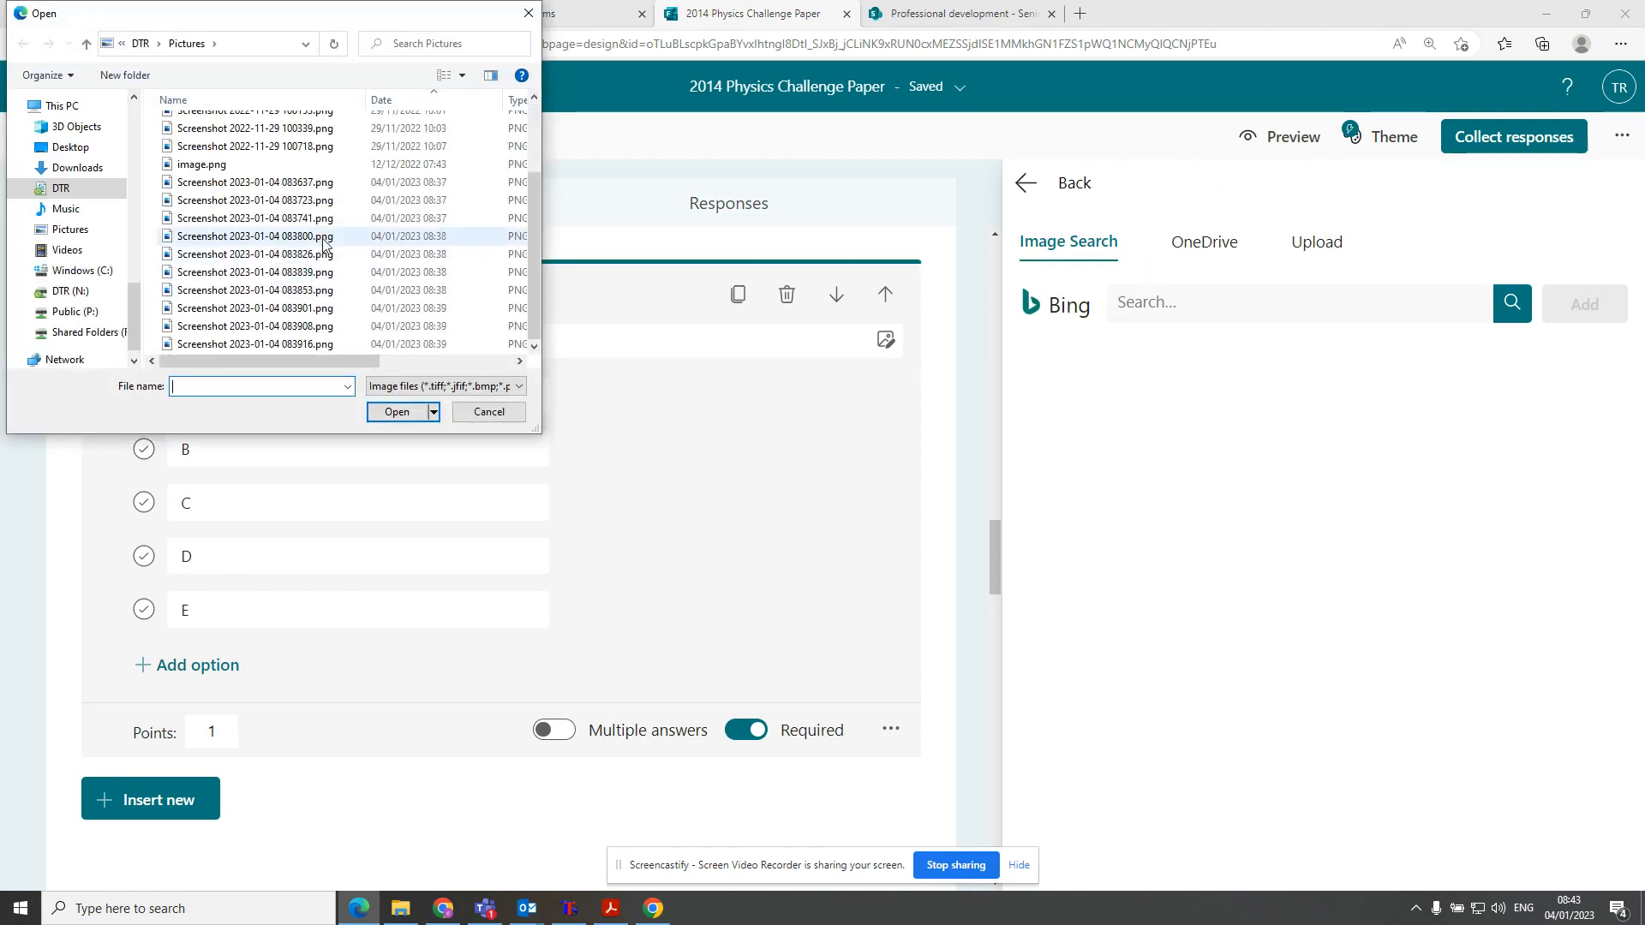
left_click(323, 242)
left_click(411, 413)
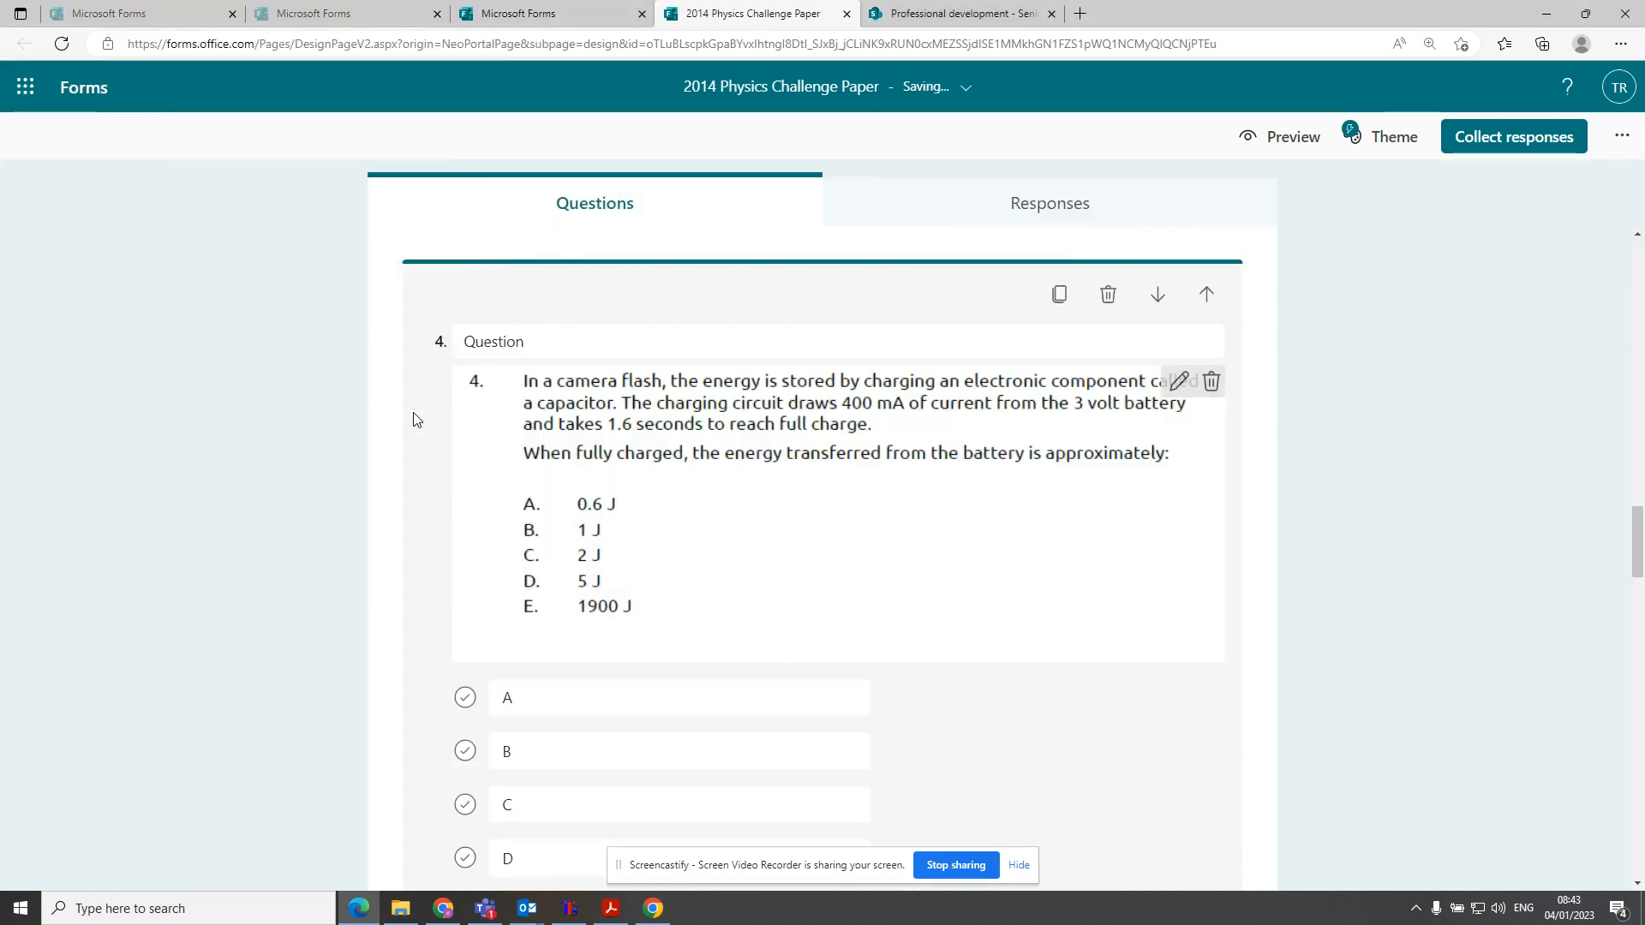
Insert a new section above question 1 and title it "Questions 1-4"
scroll(860, 549, "down", 3)
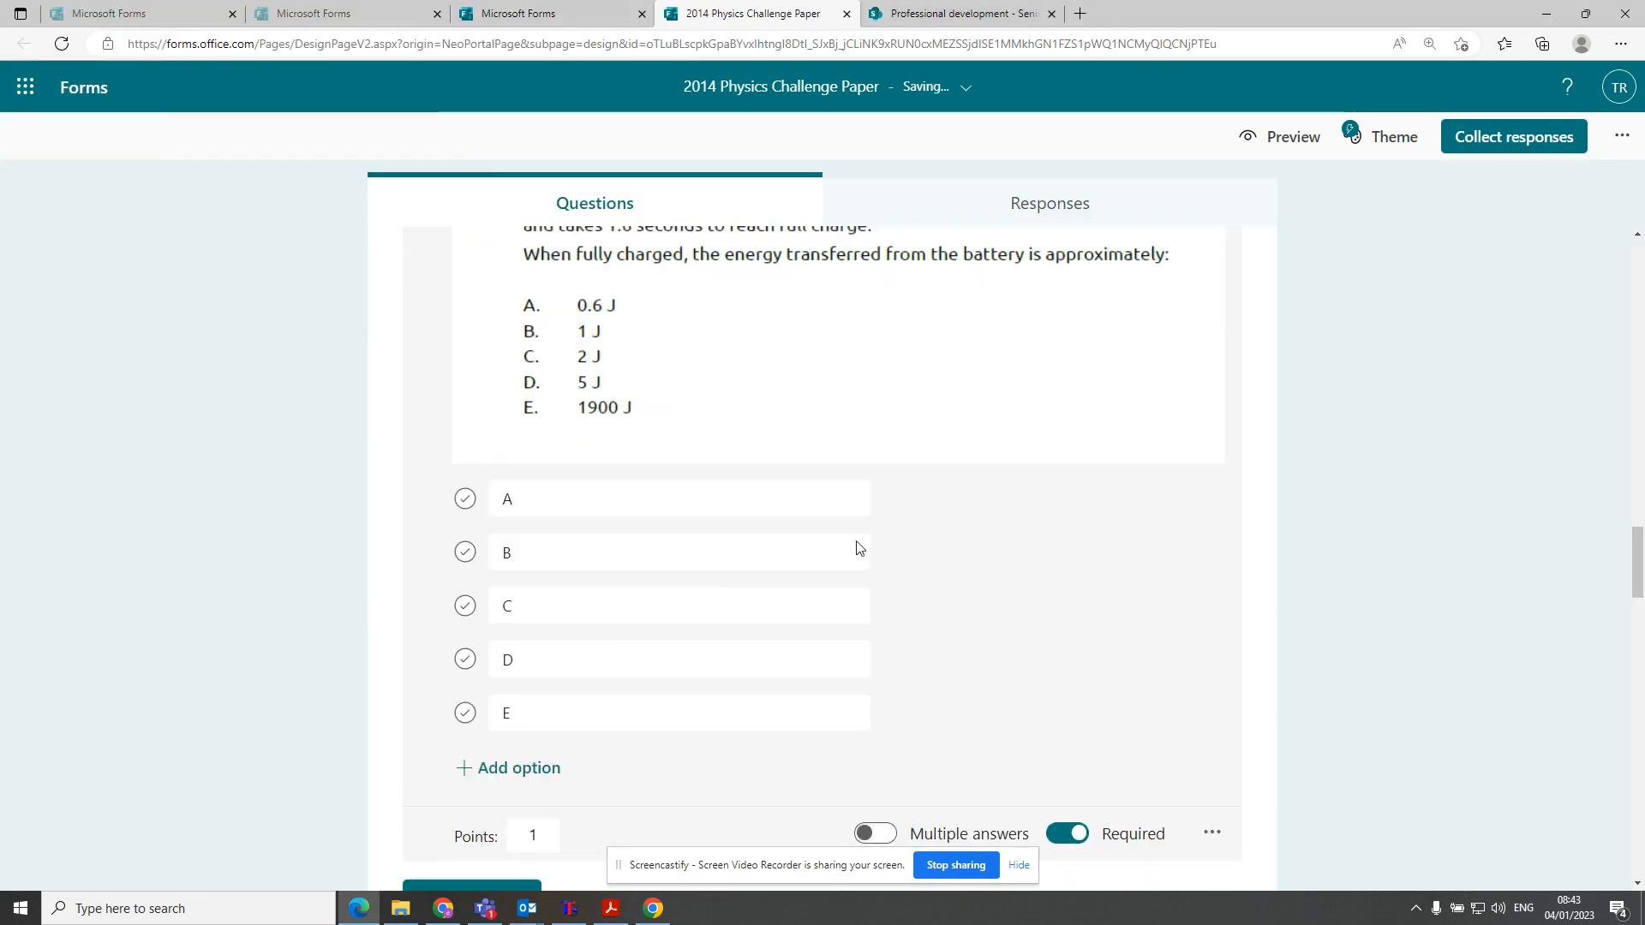
scroll(617, 590, "up", 15)
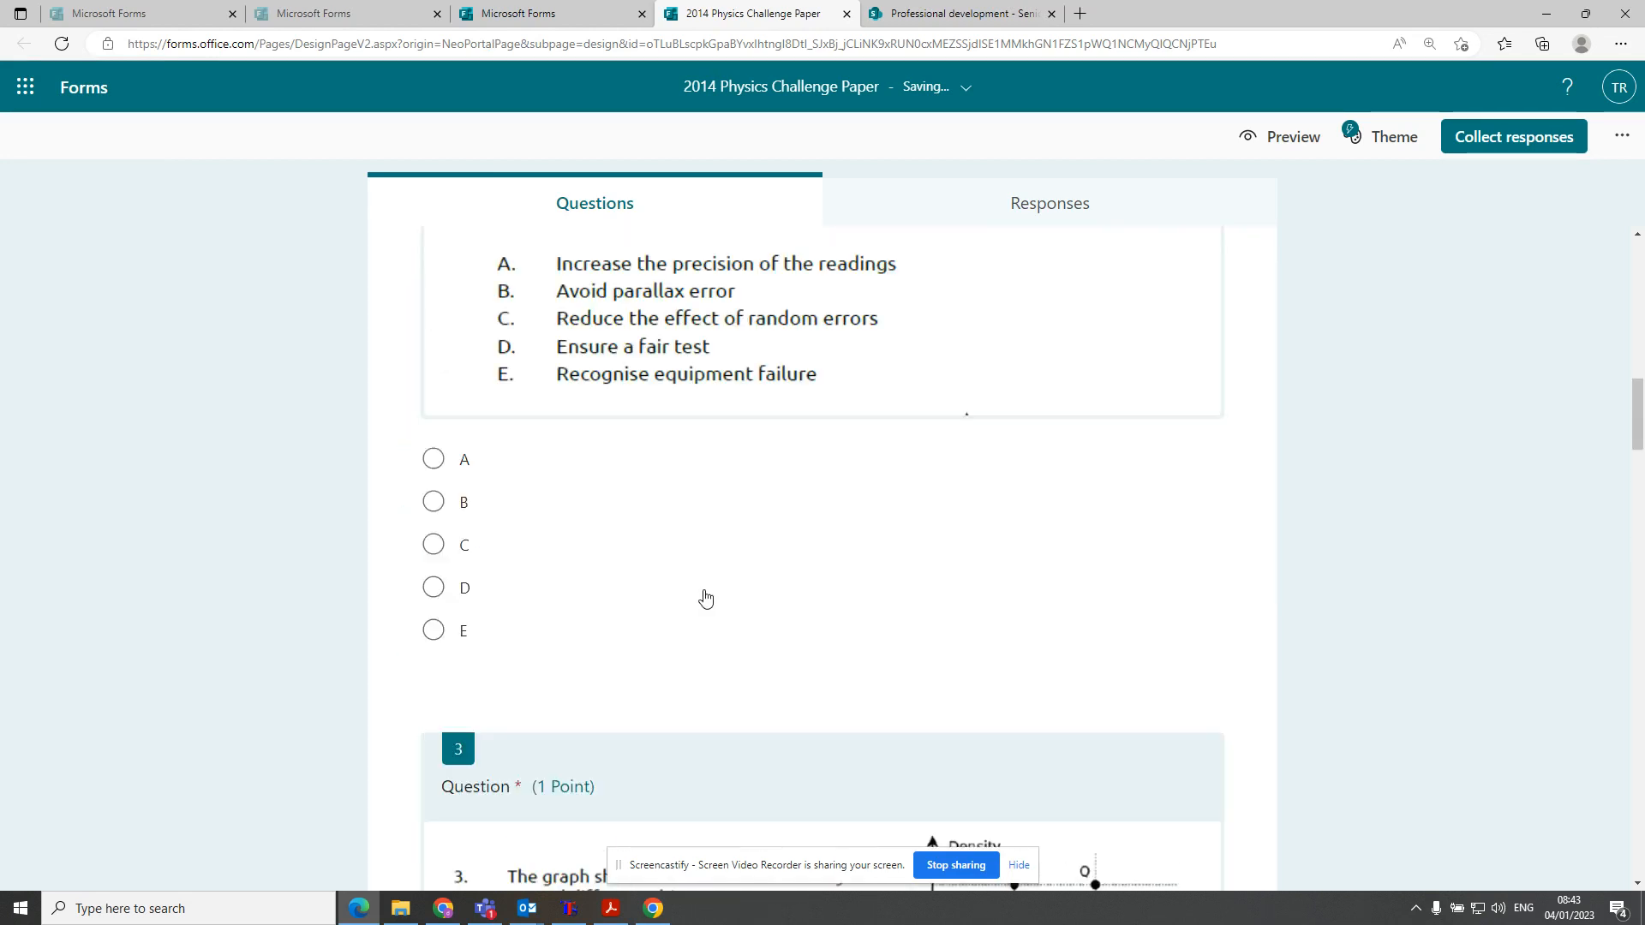
scroll(705, 598, "up", 8)
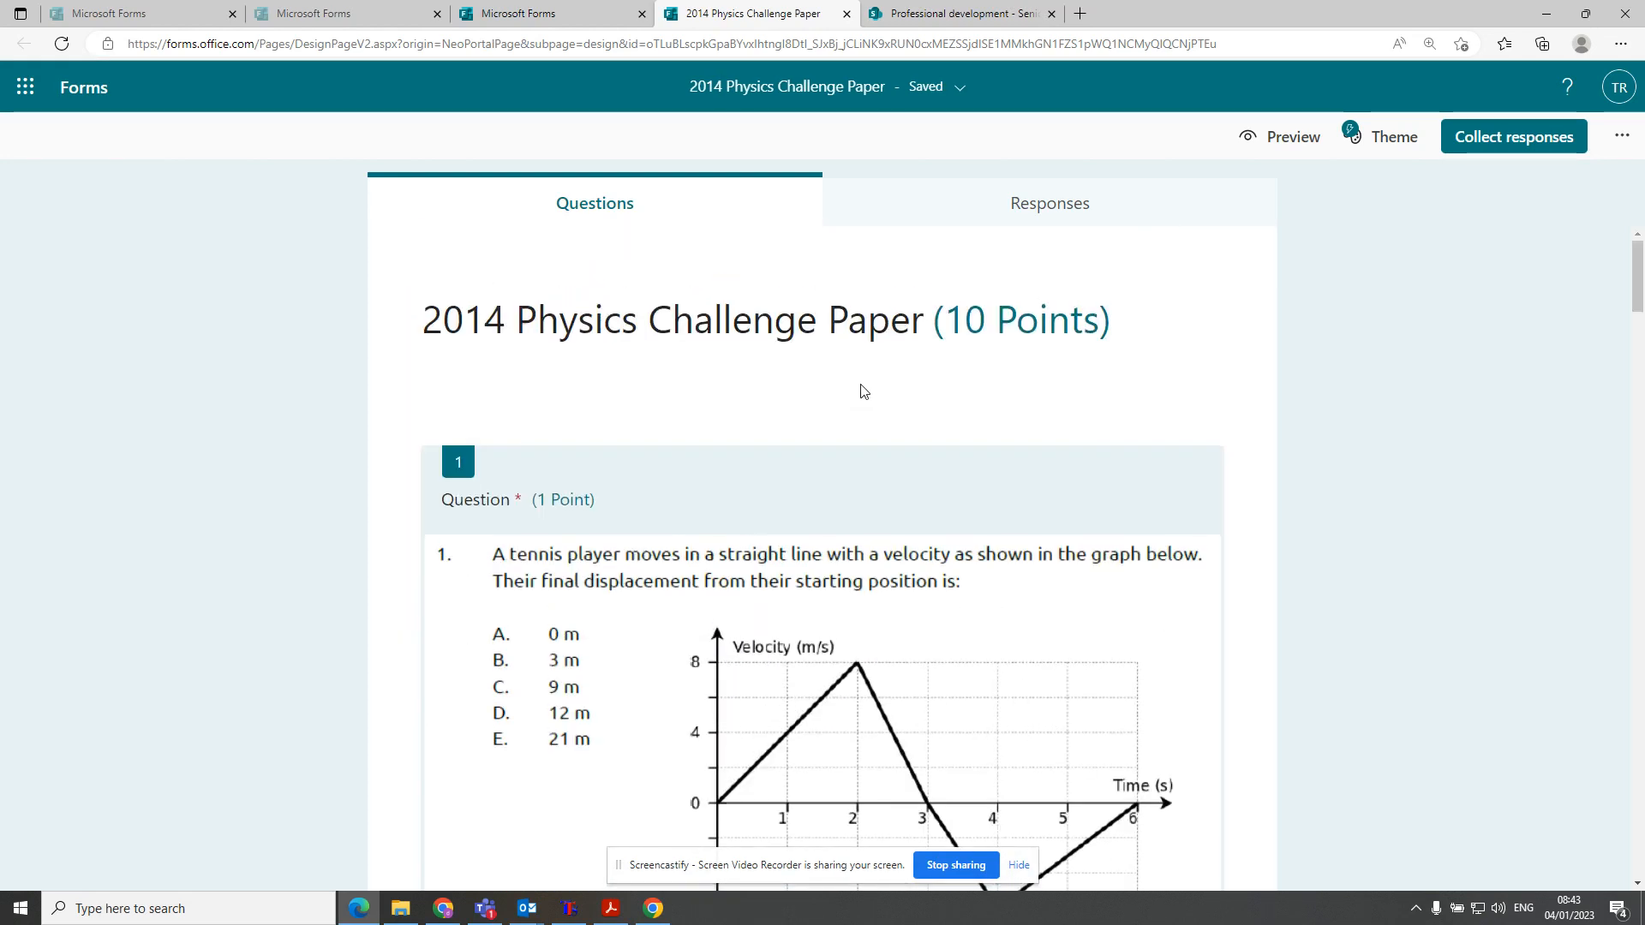
left_click(876, 347)
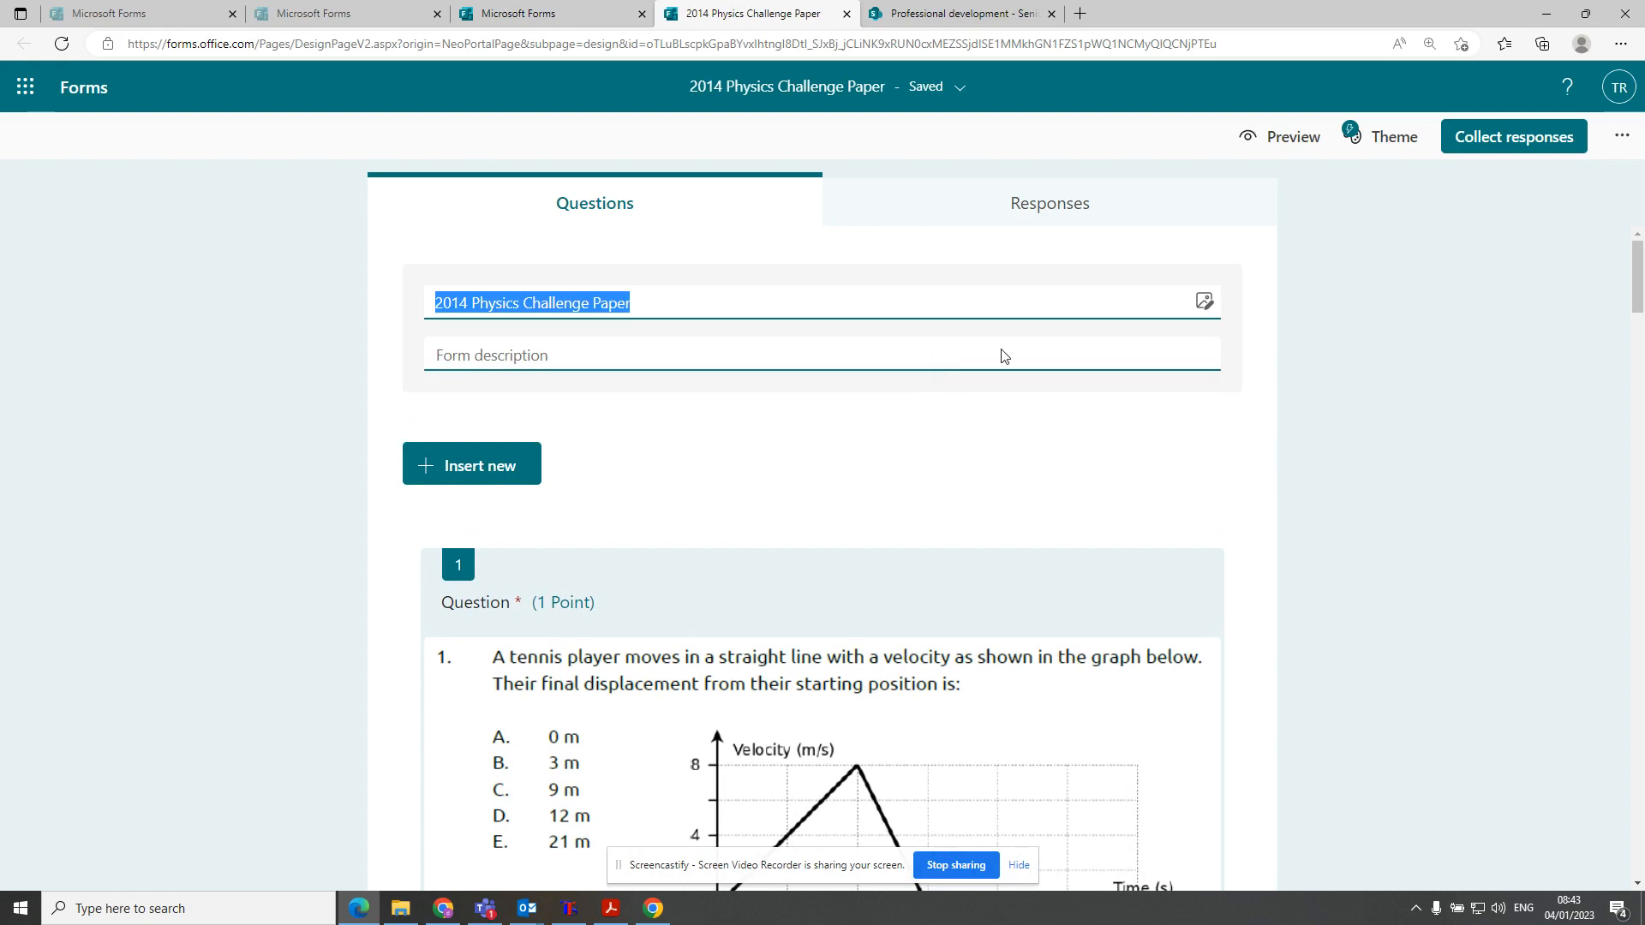
left_click(1162, 338)
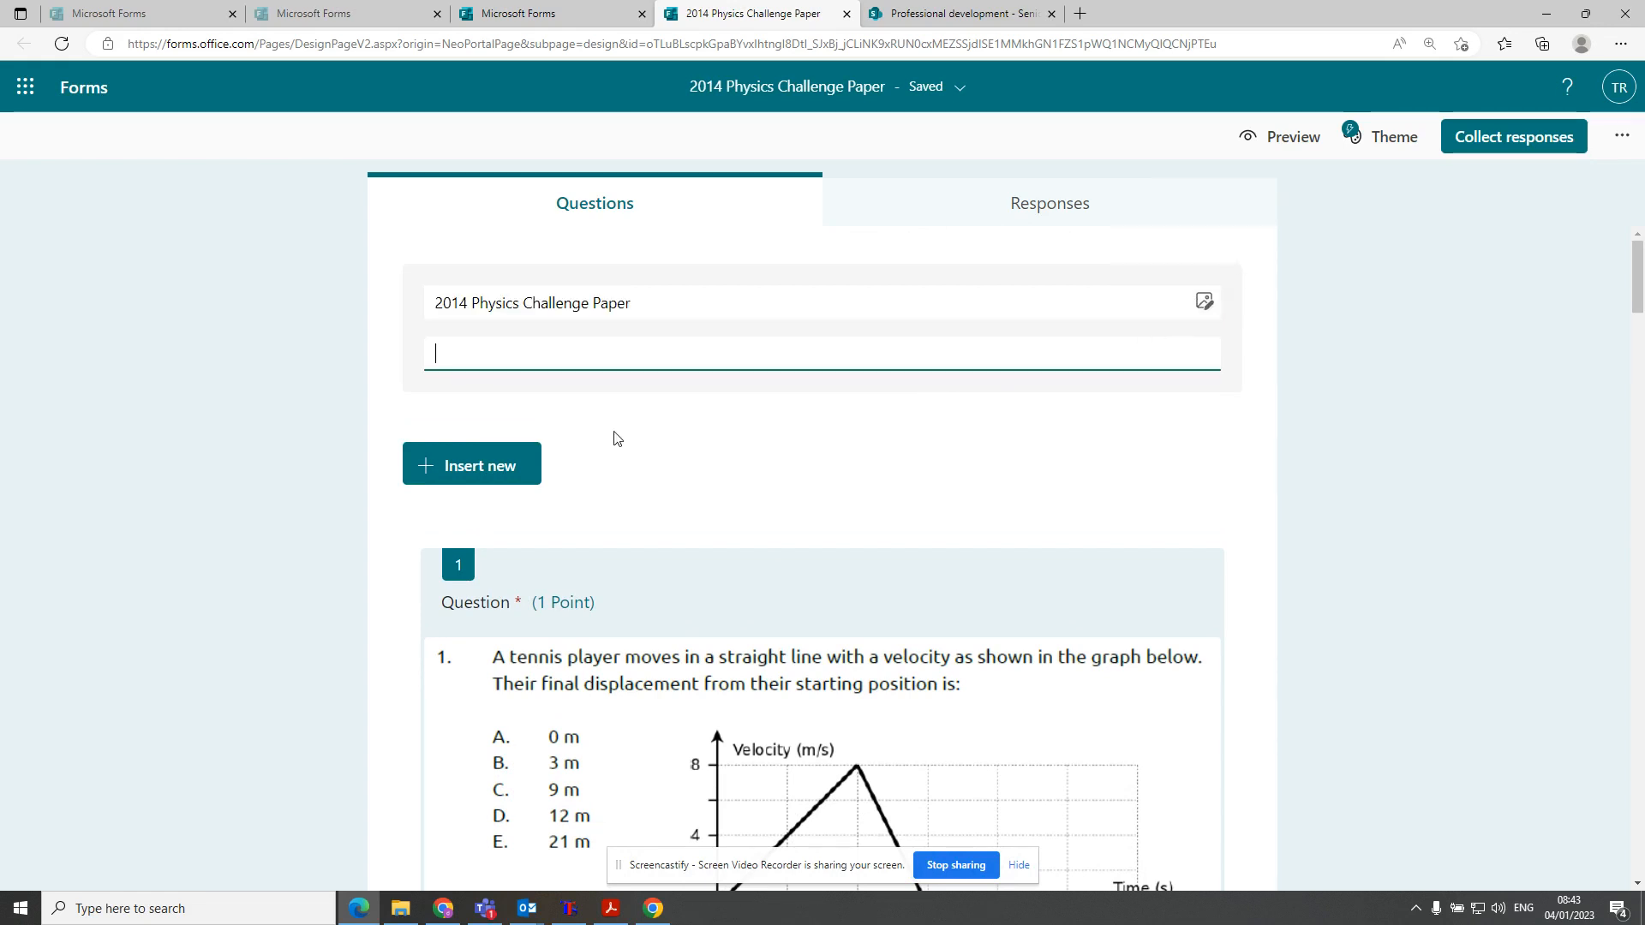
left_click(478, 465)
left_click(940, 469)
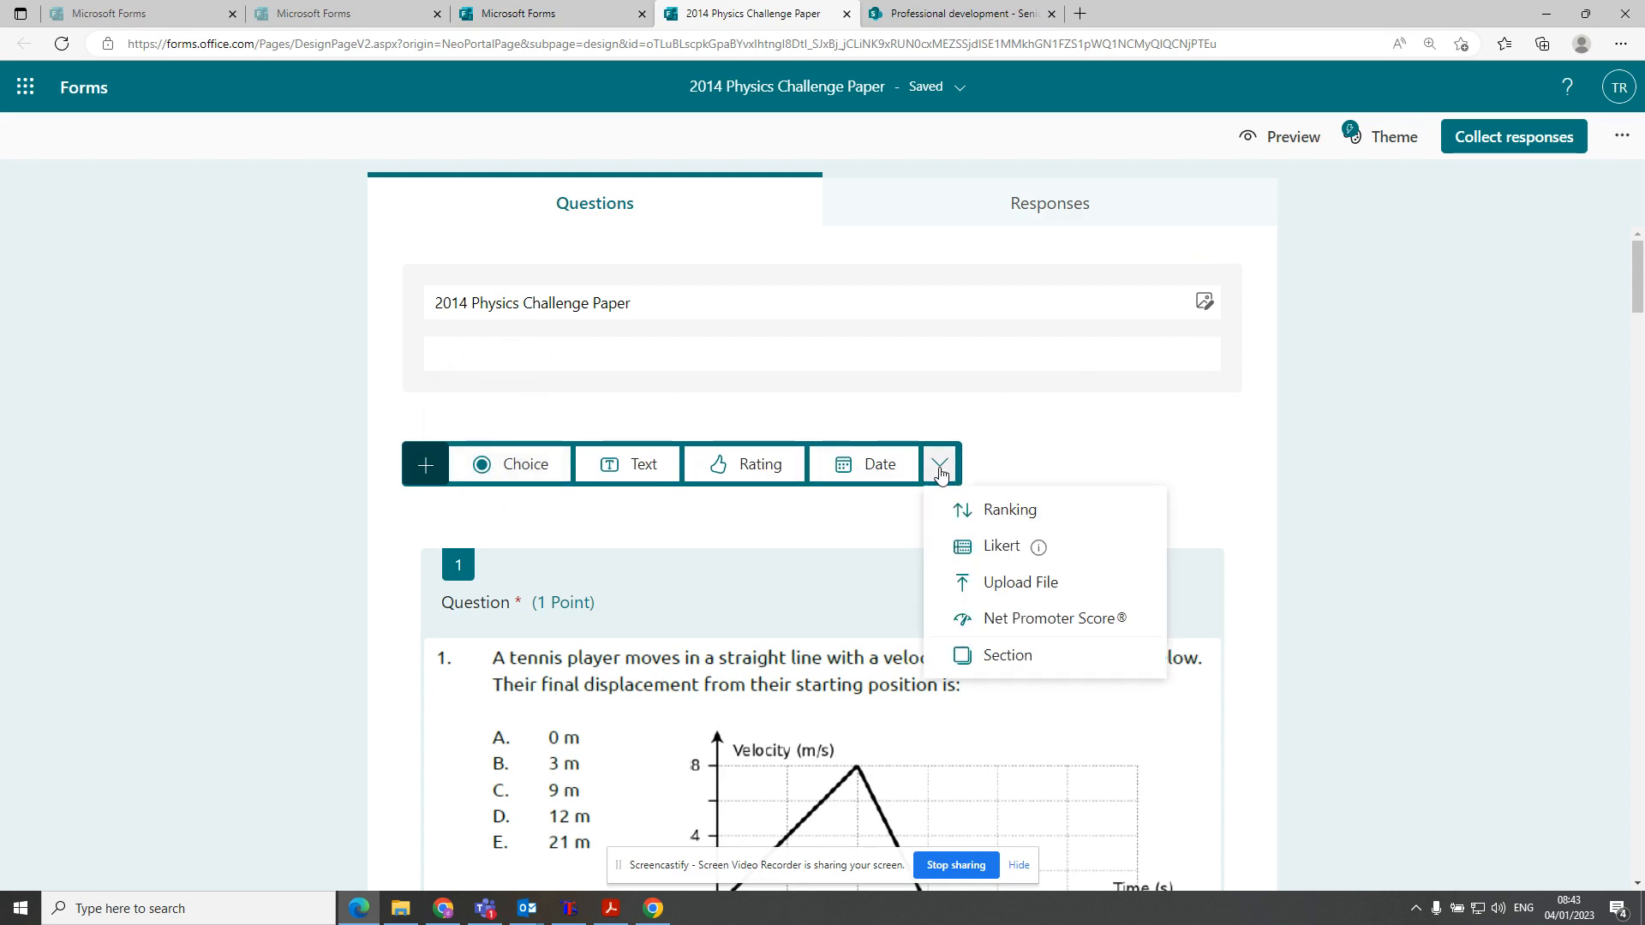
left_click(1005, 656)
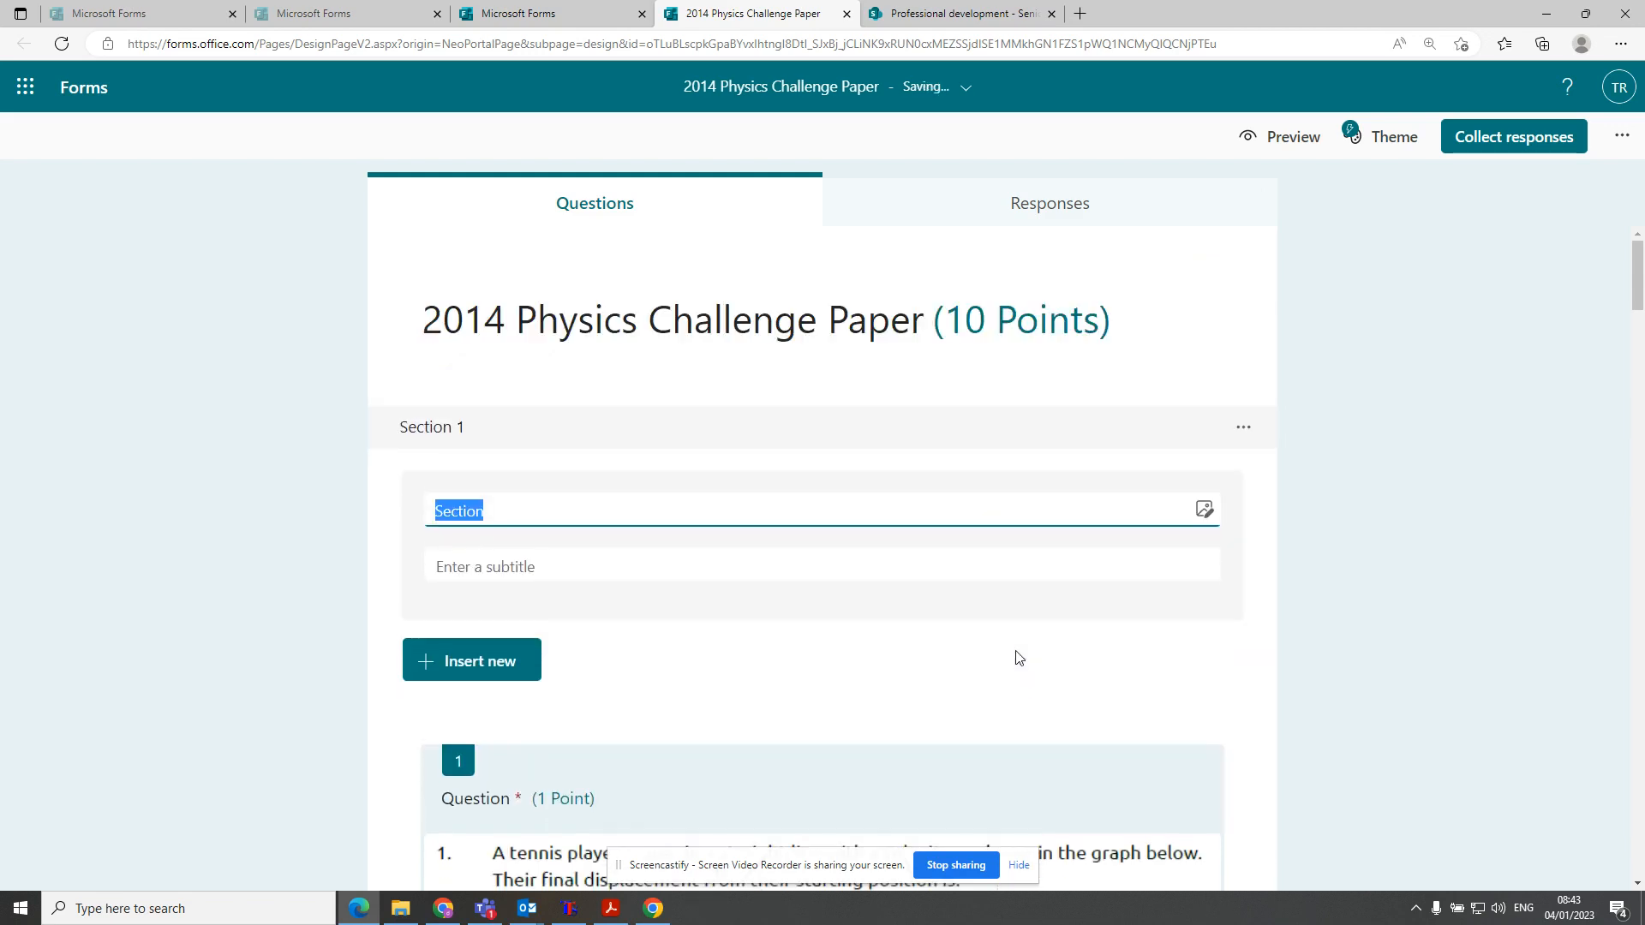
double_click(689, 503)
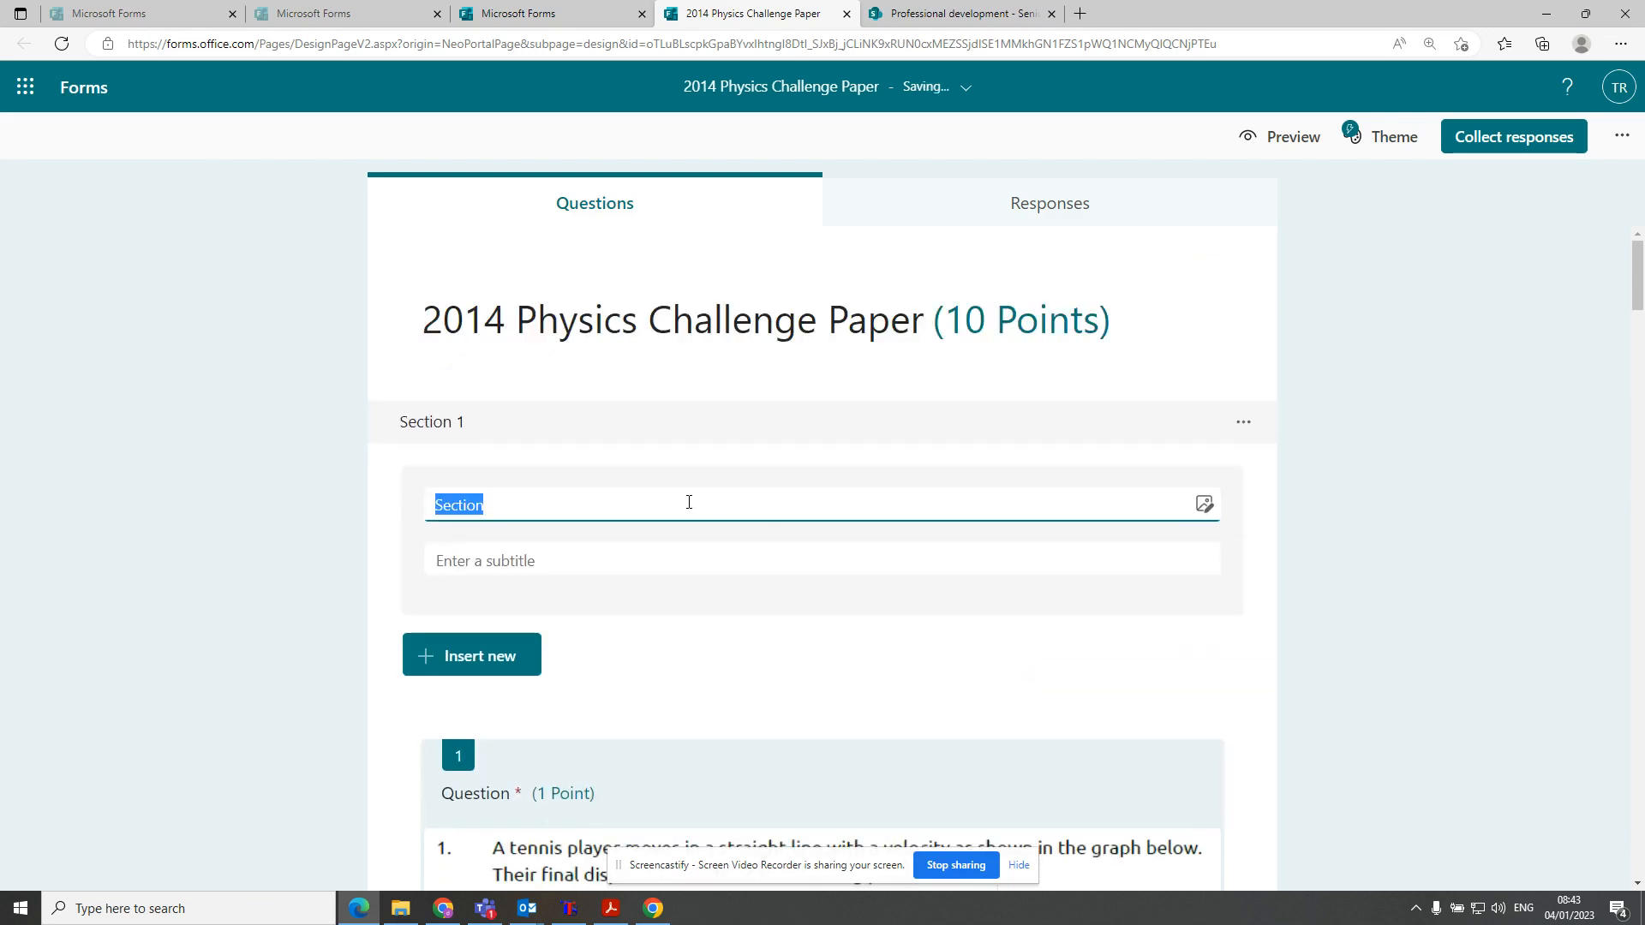
type("Questions 1-4")
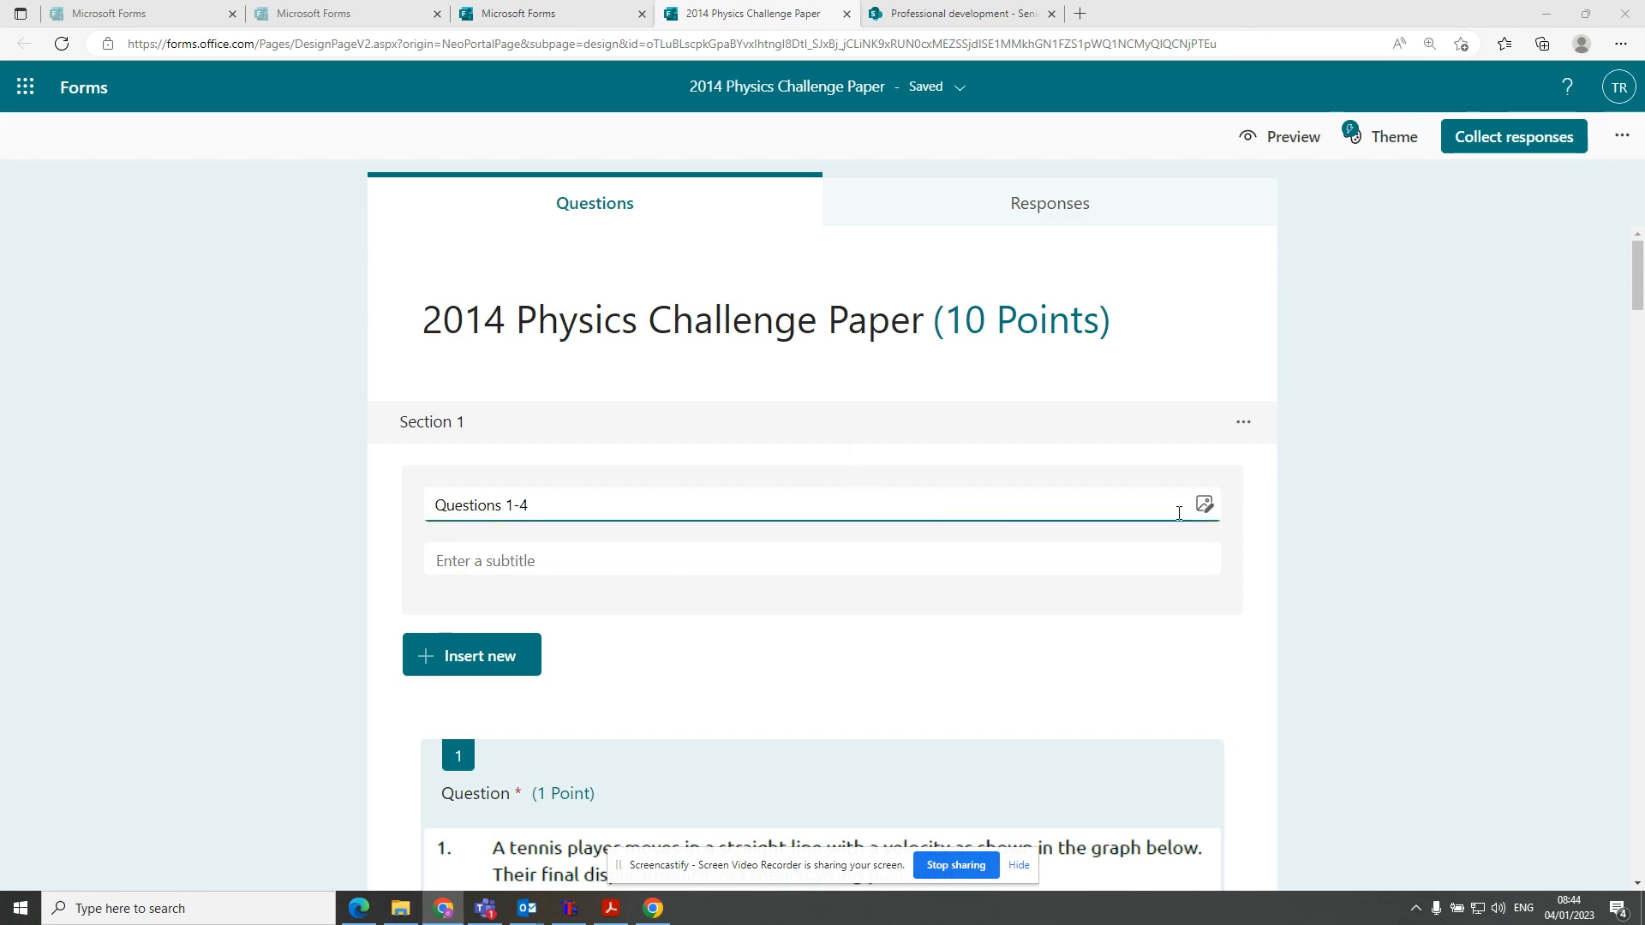
left_click(1204, 504)
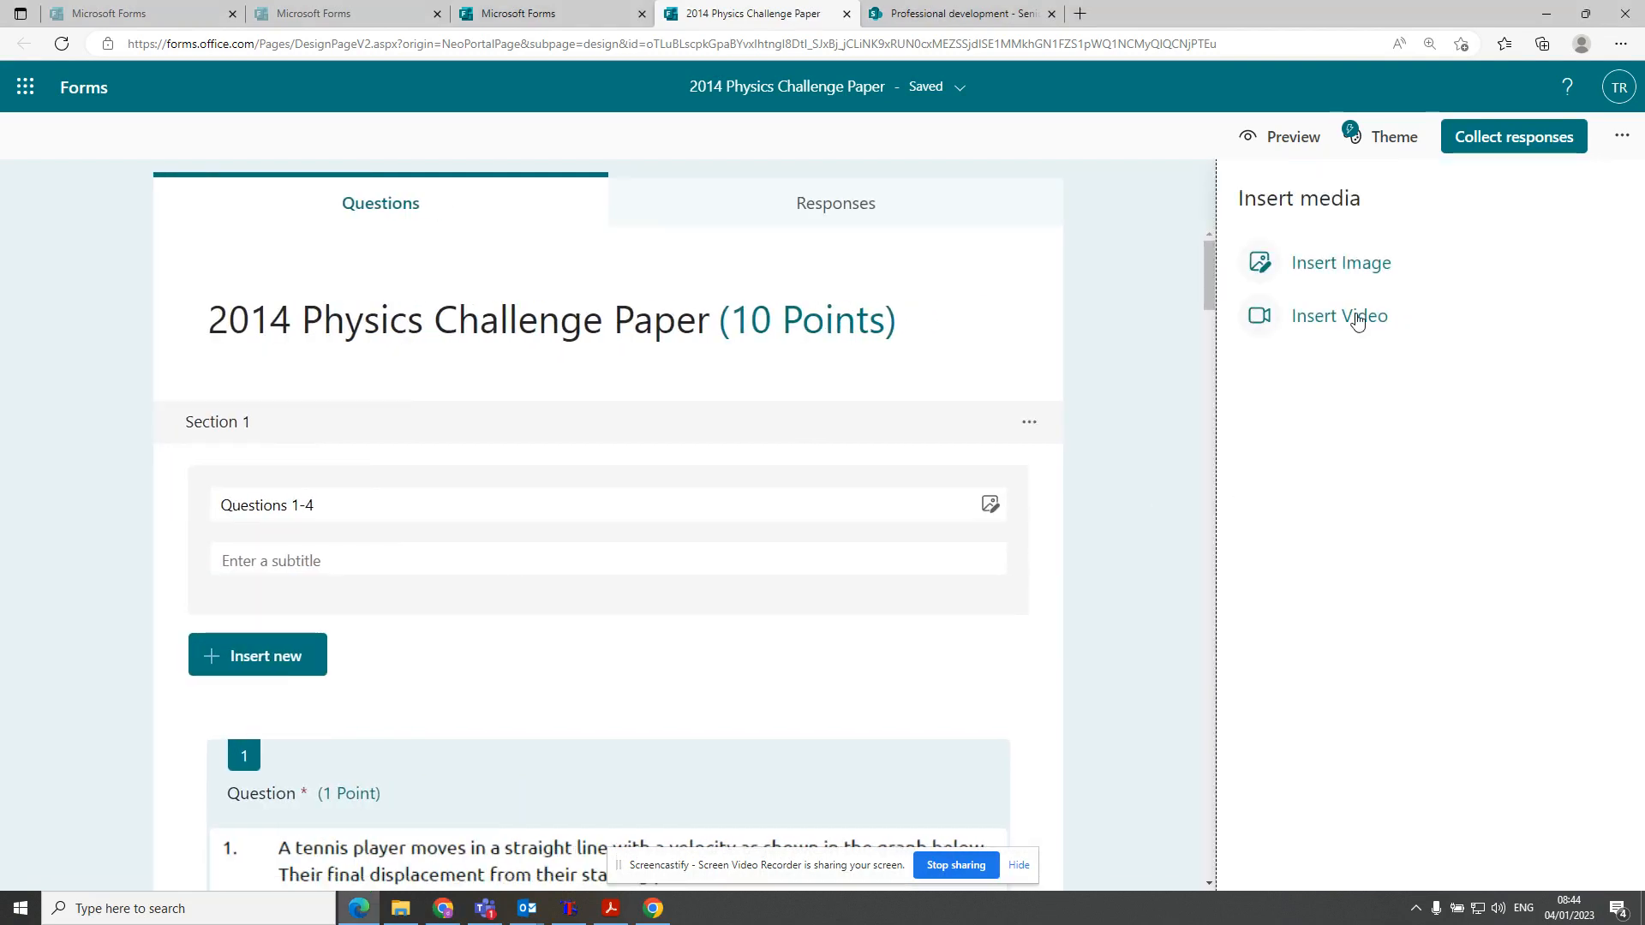
left_click(1357, 317)
left_click(1348, 318)
type("https://youtu.be/MQU90cQfcnM")
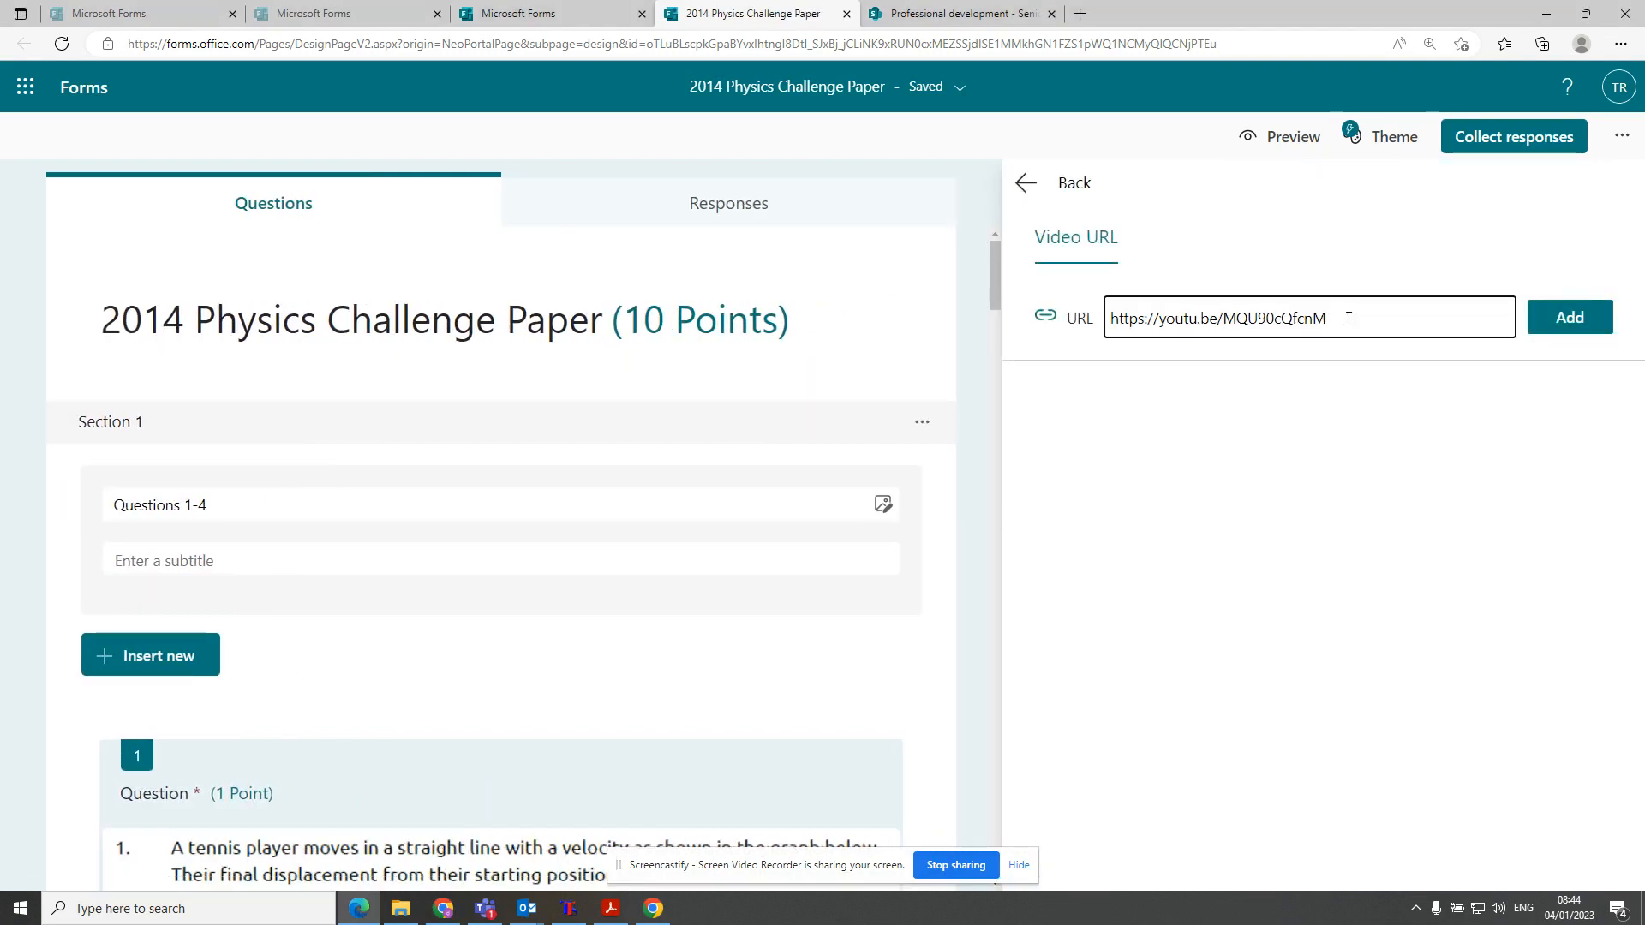
left_click(1579, 329)
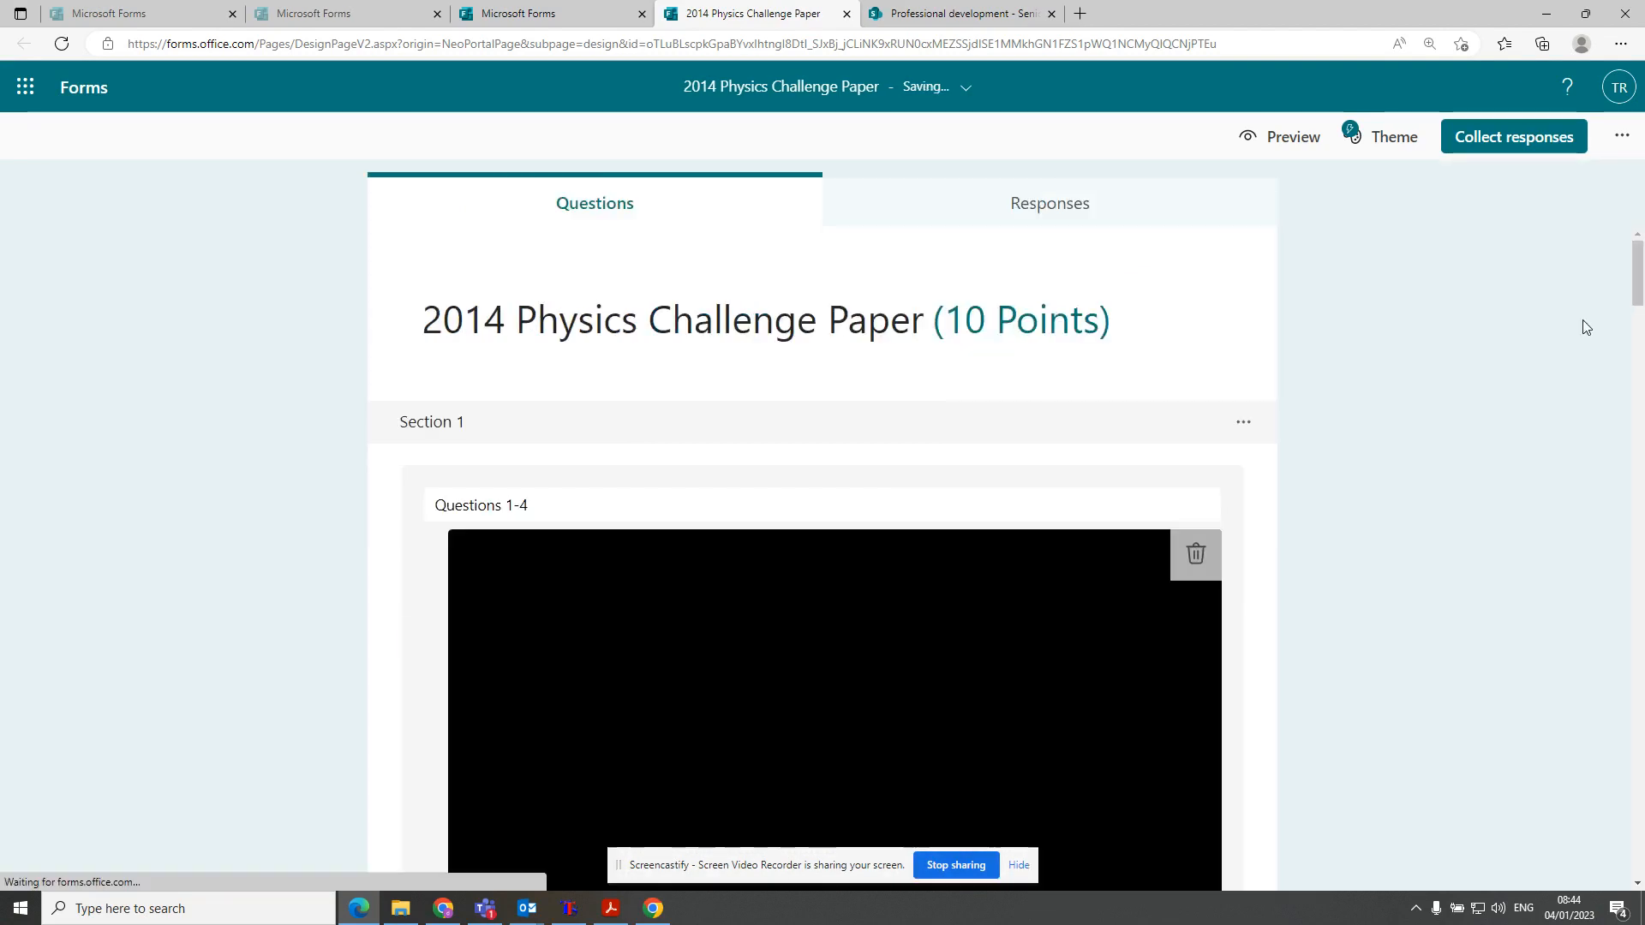
Review the "Questions 1-4" section, checking its embedded video and the images and A–E options of questions 1 to 4
scroll(955, 349, "down", 4)
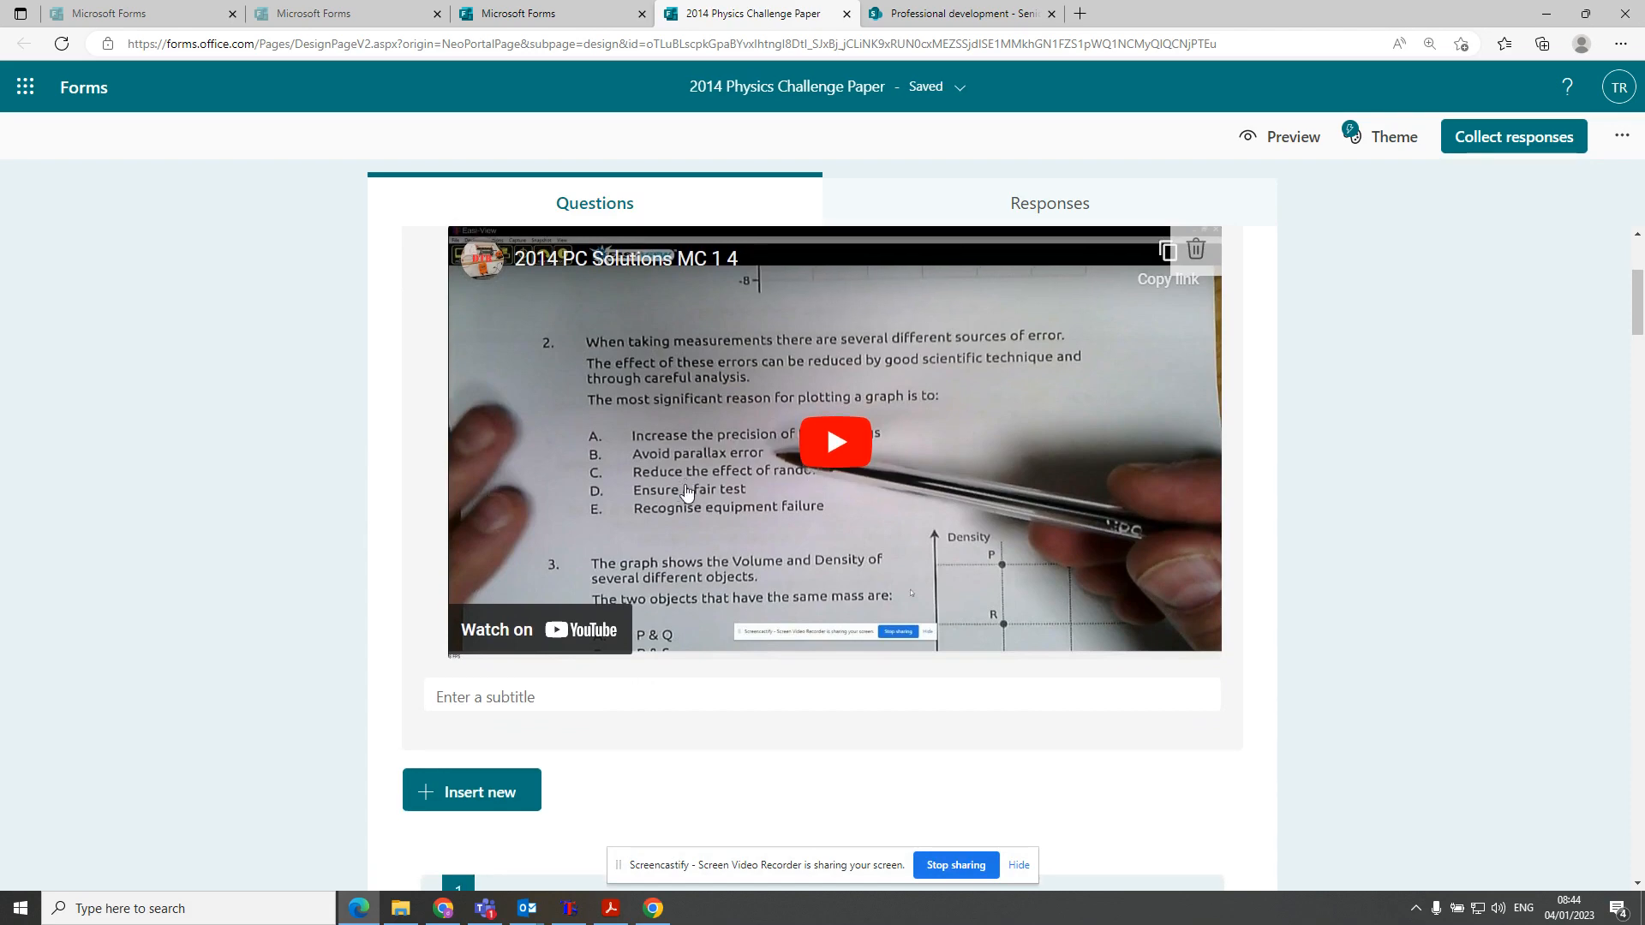
scroll(698, 492, "down", 11)
scroll(775, 527, "down", 20)
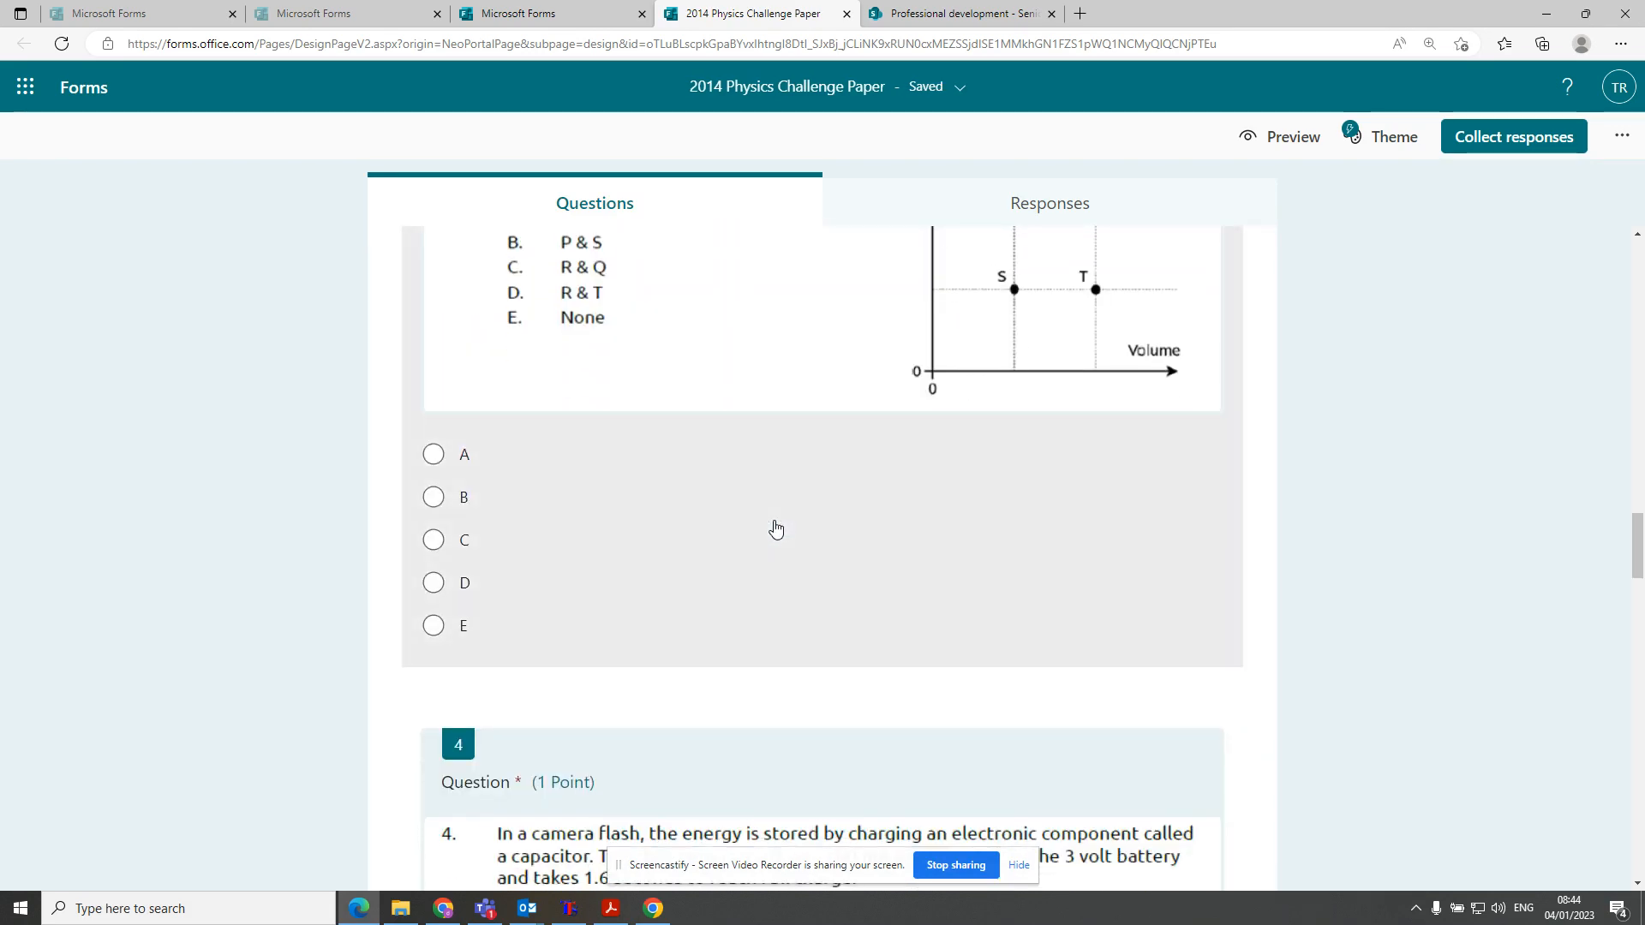
scroll(775, 527, "down", 4)
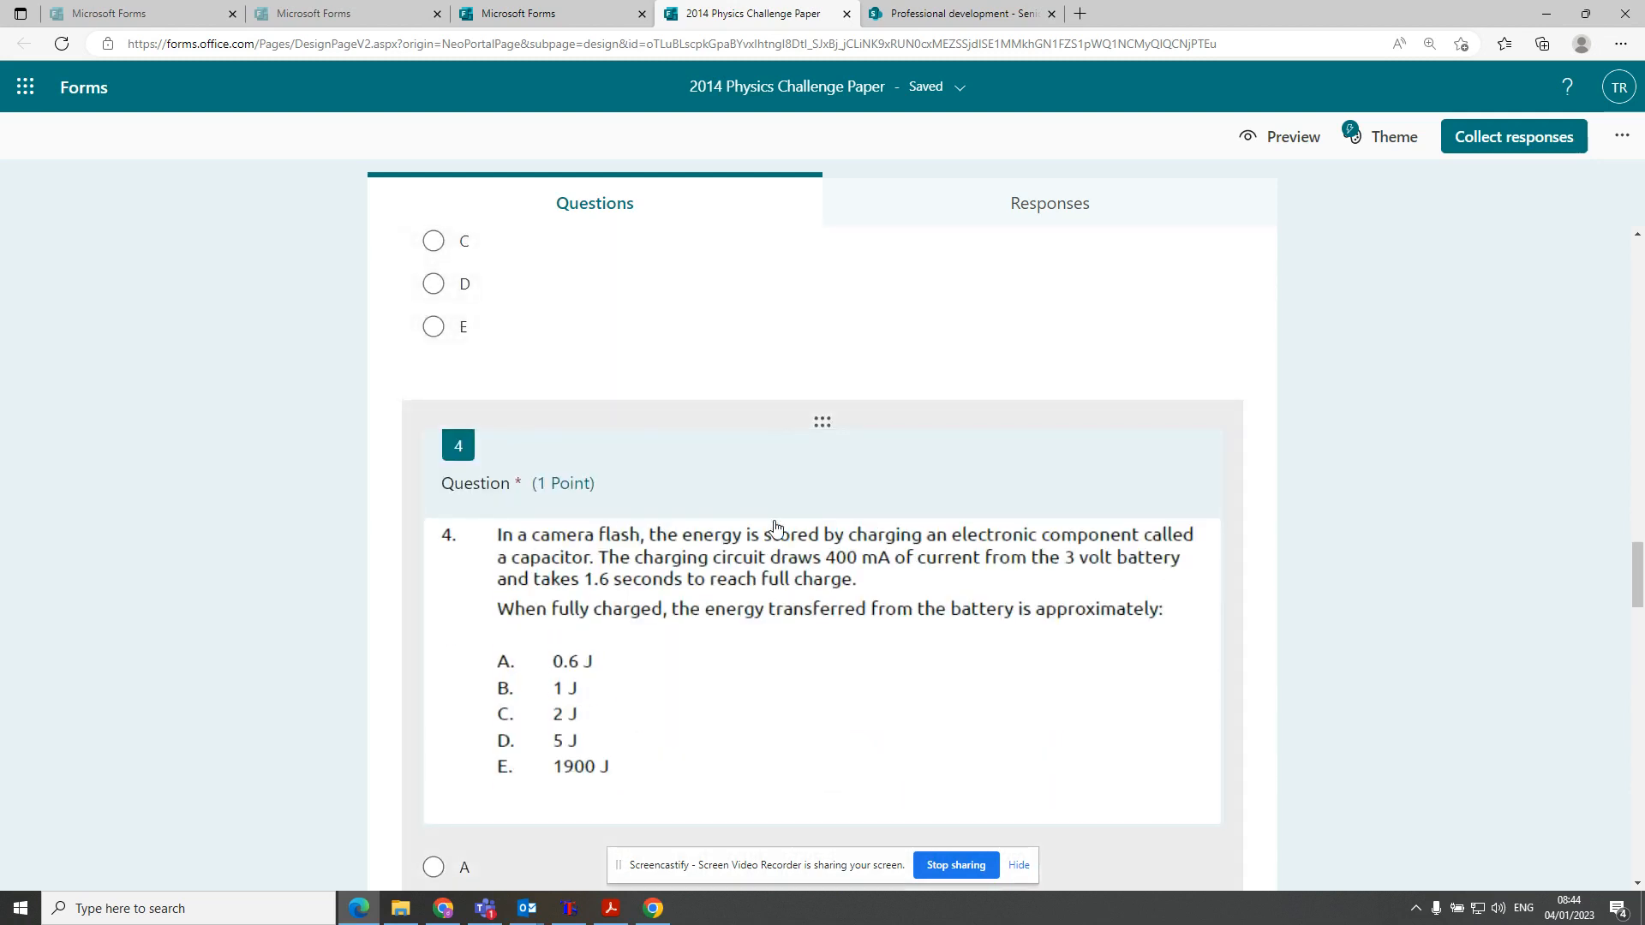
scroll(775, 527, "down", 9)
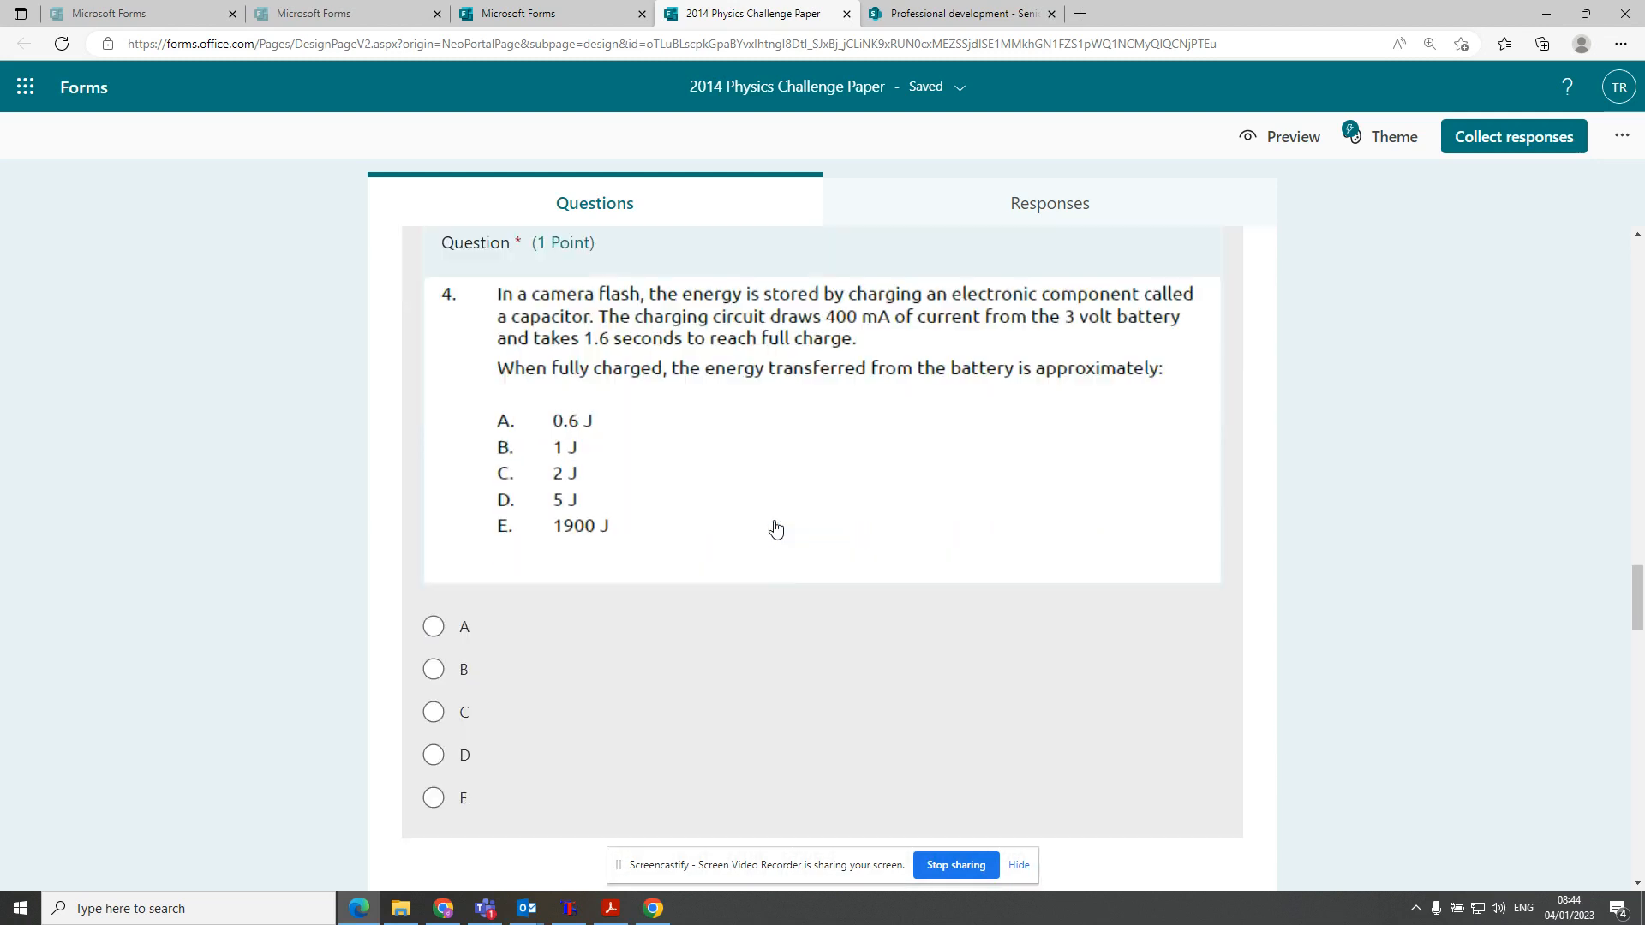
scroll(775, 529, "up", 4)
scroll(776, 528, "up", 20)
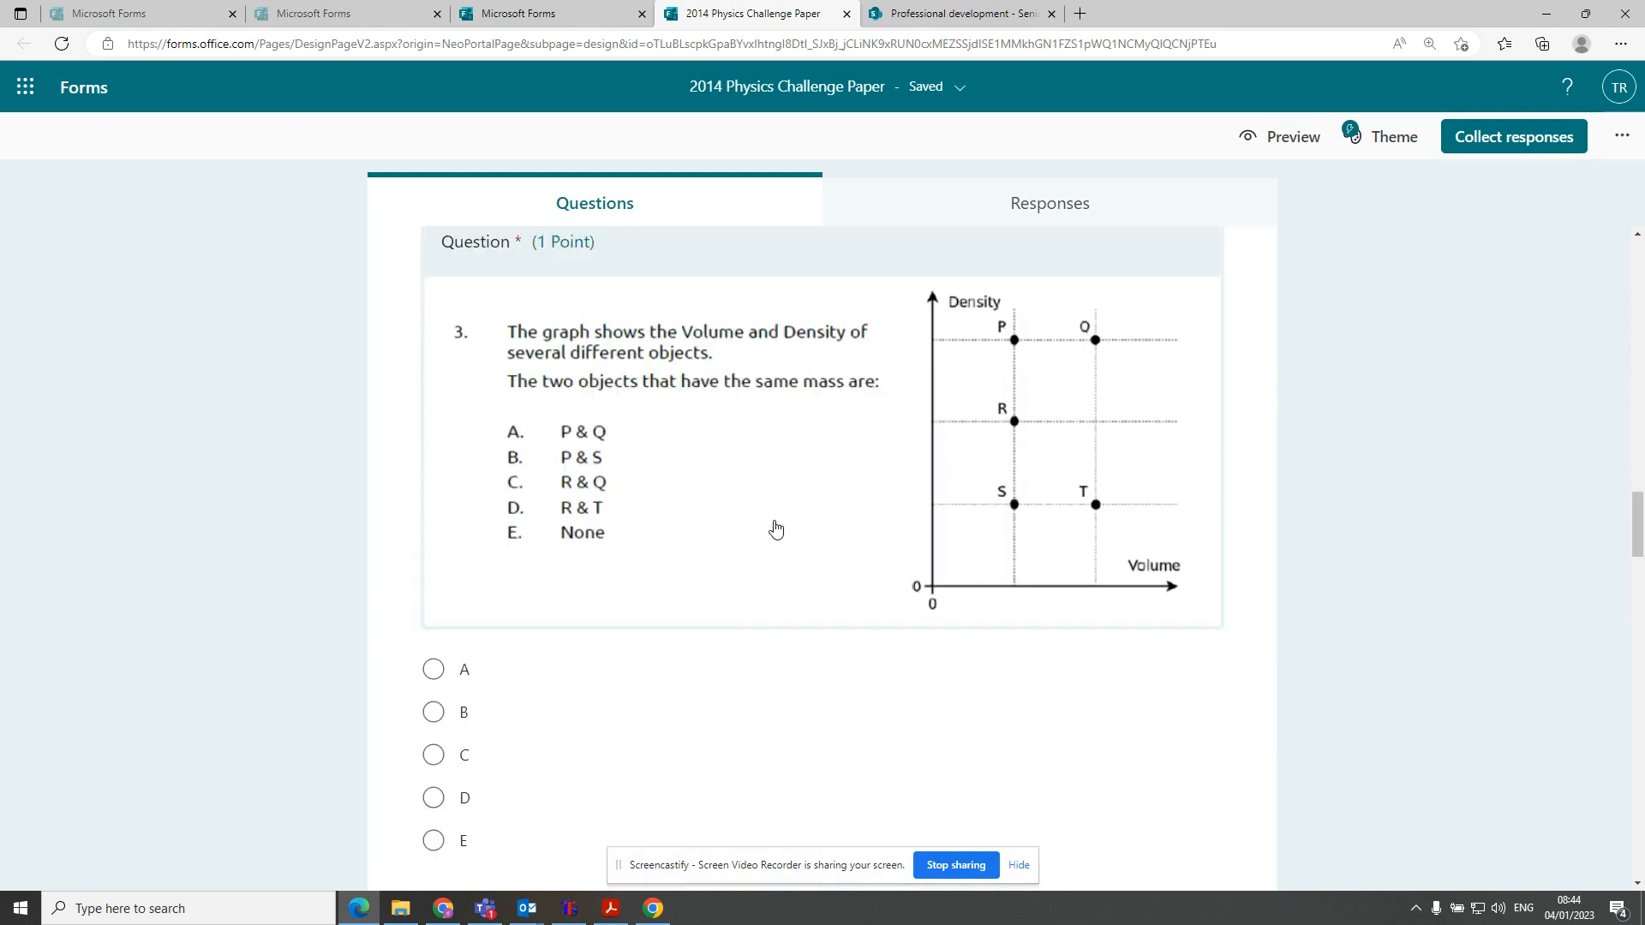
scroll(775, 527, "up", 10)
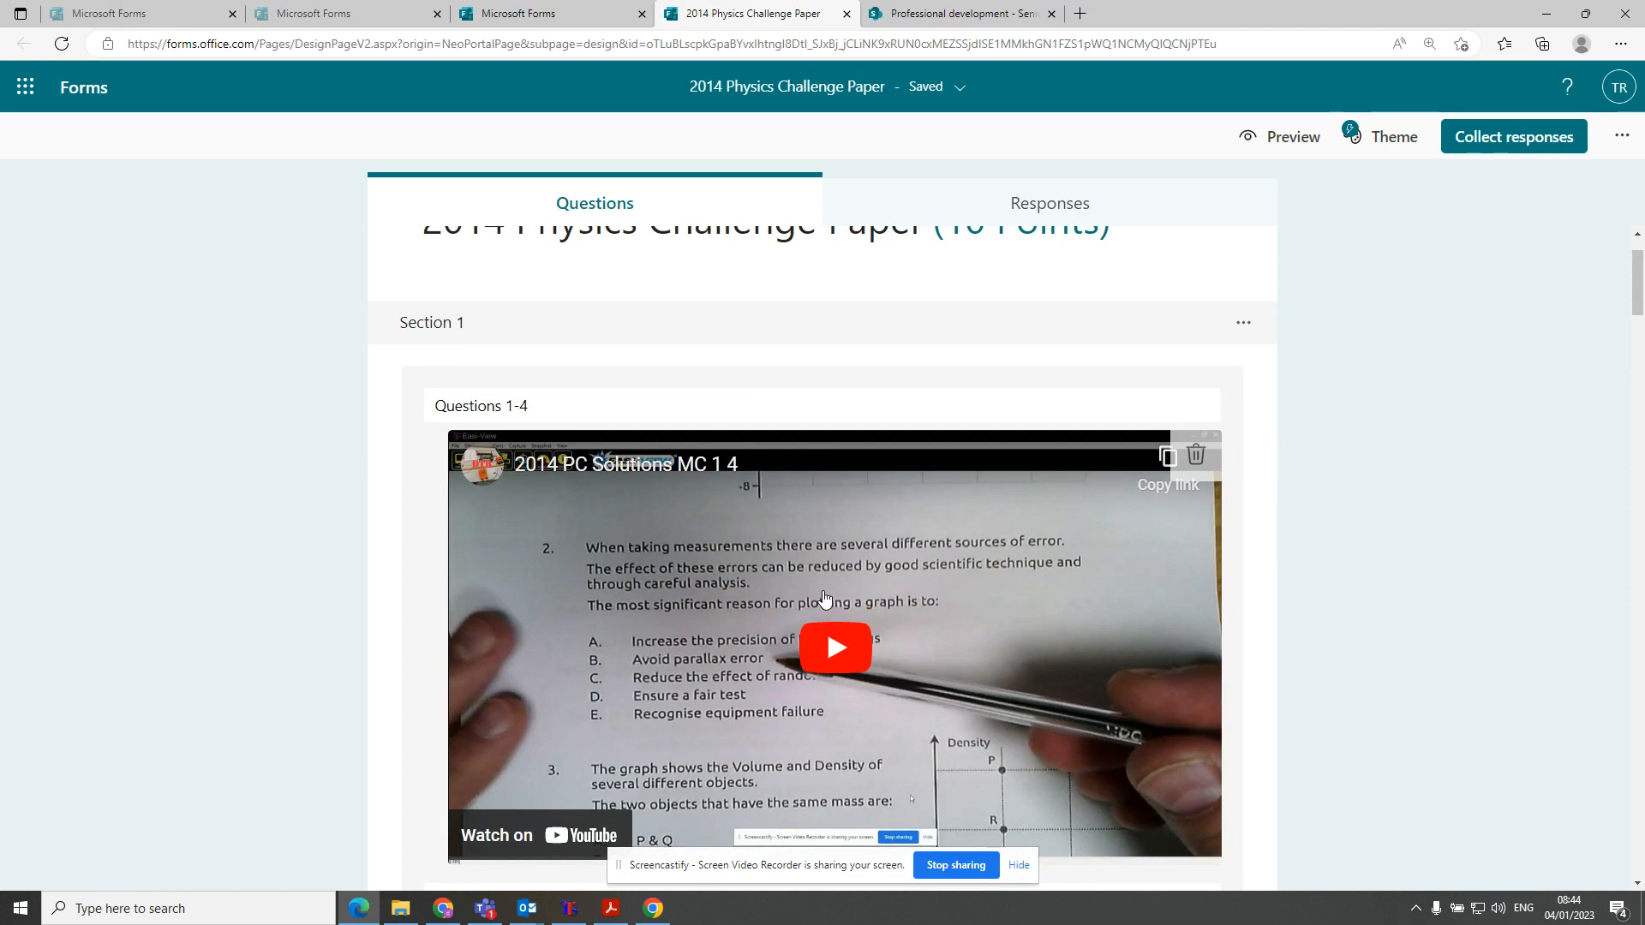
scroll(825, 598, "down", 5)
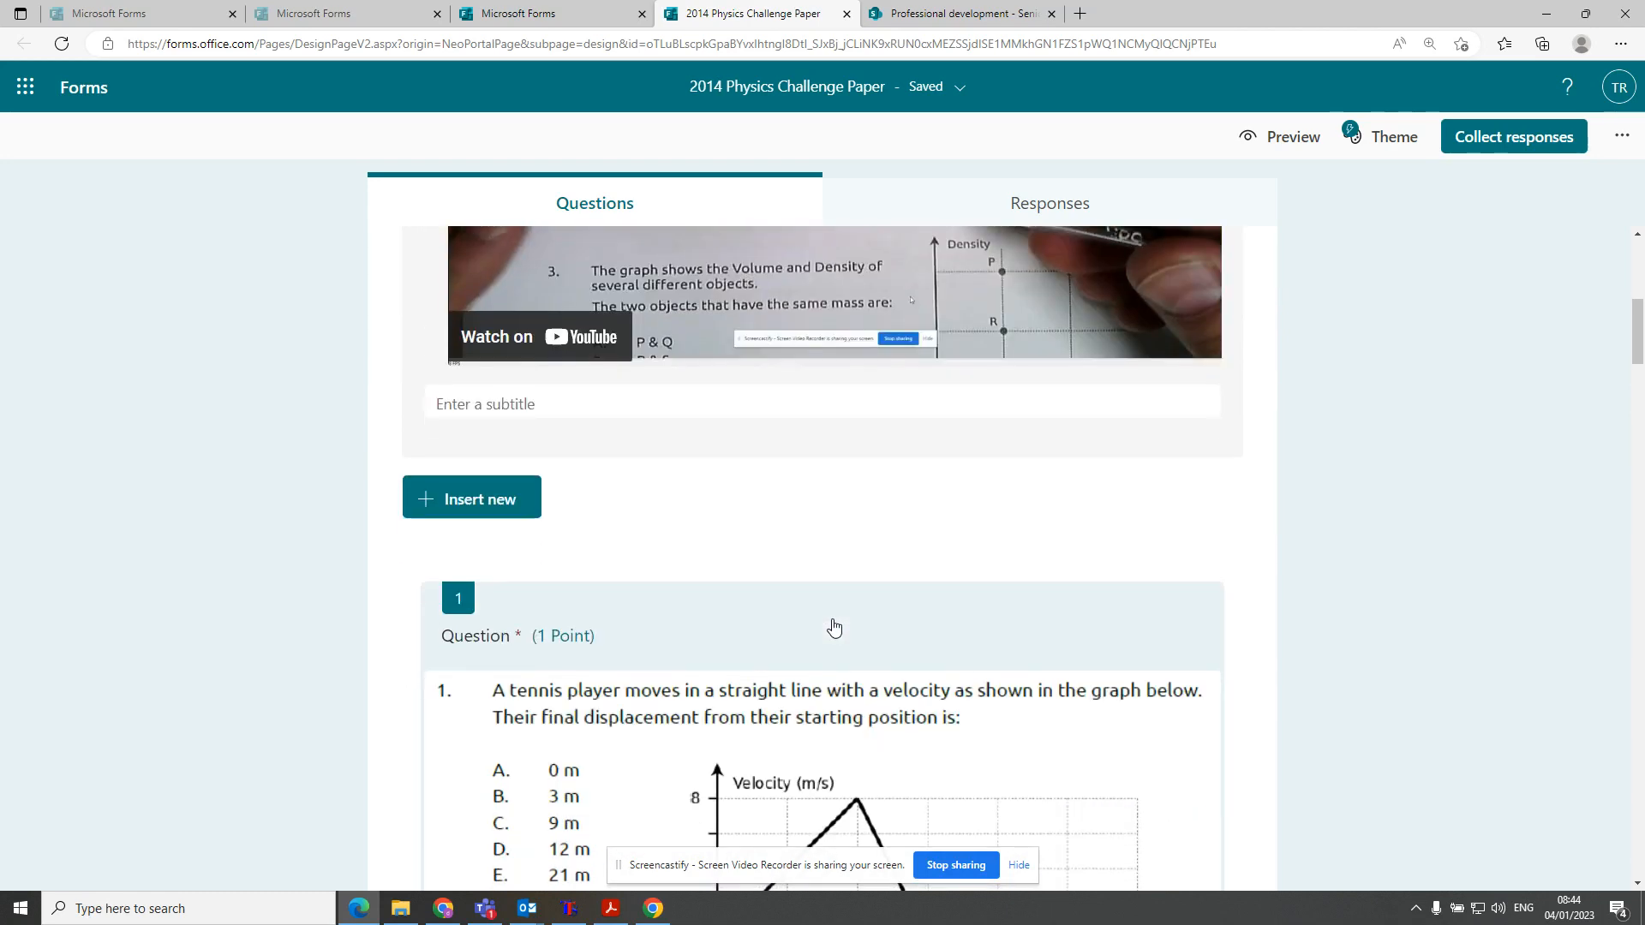
scroll(833, 628, "down", 3)
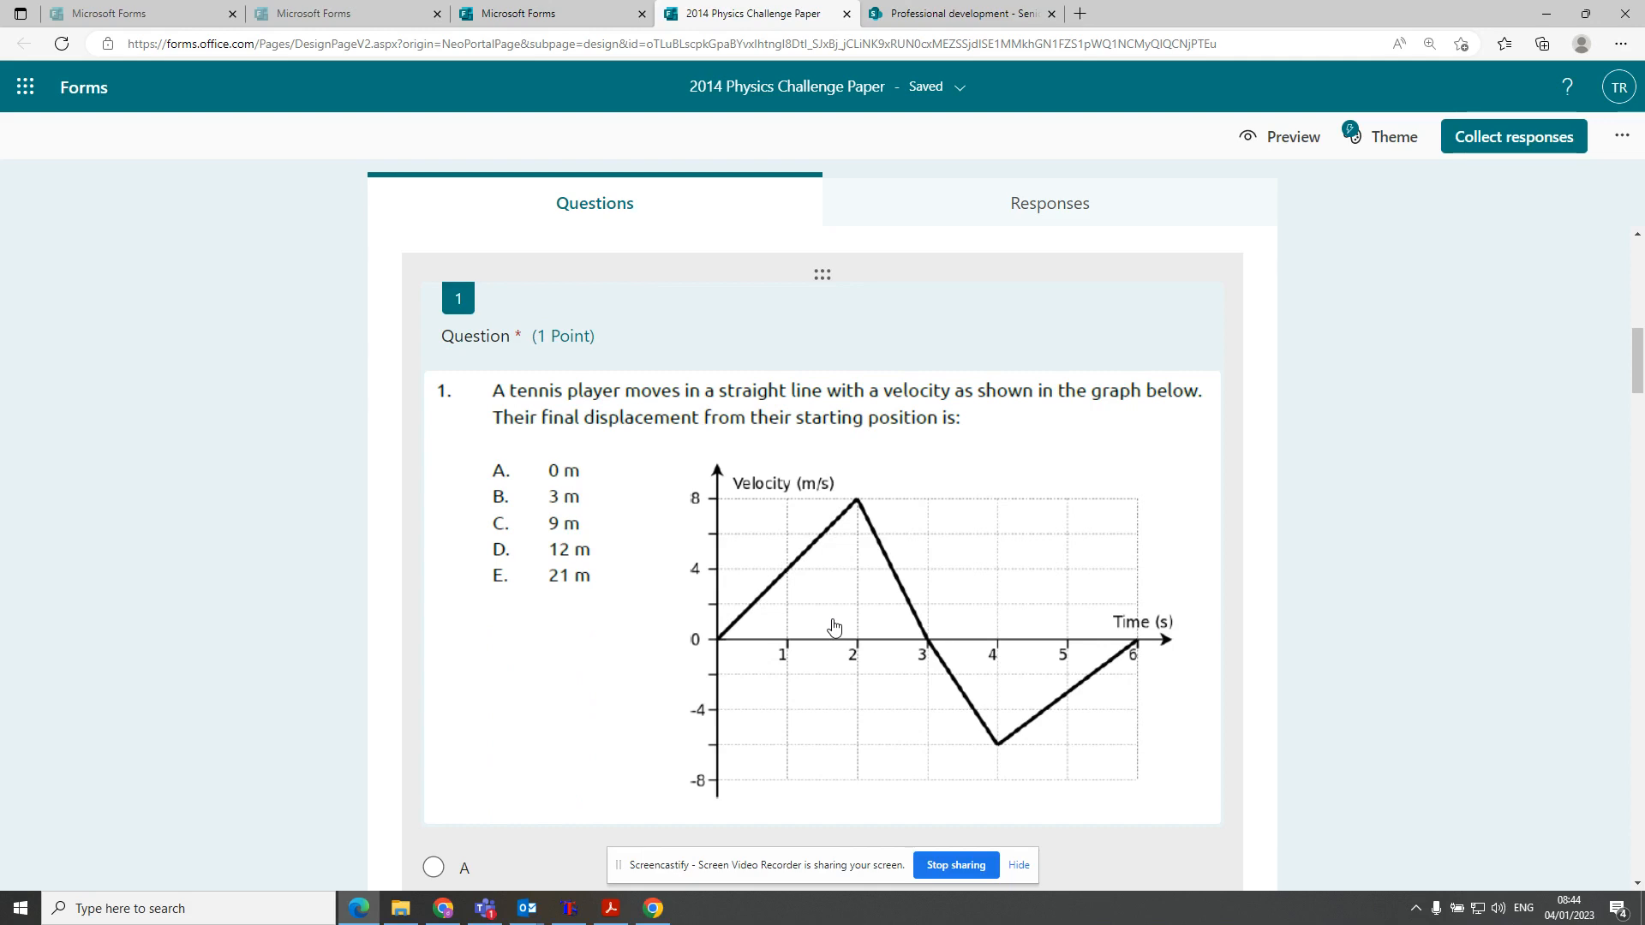
scroll(834, 628, "up", 10)
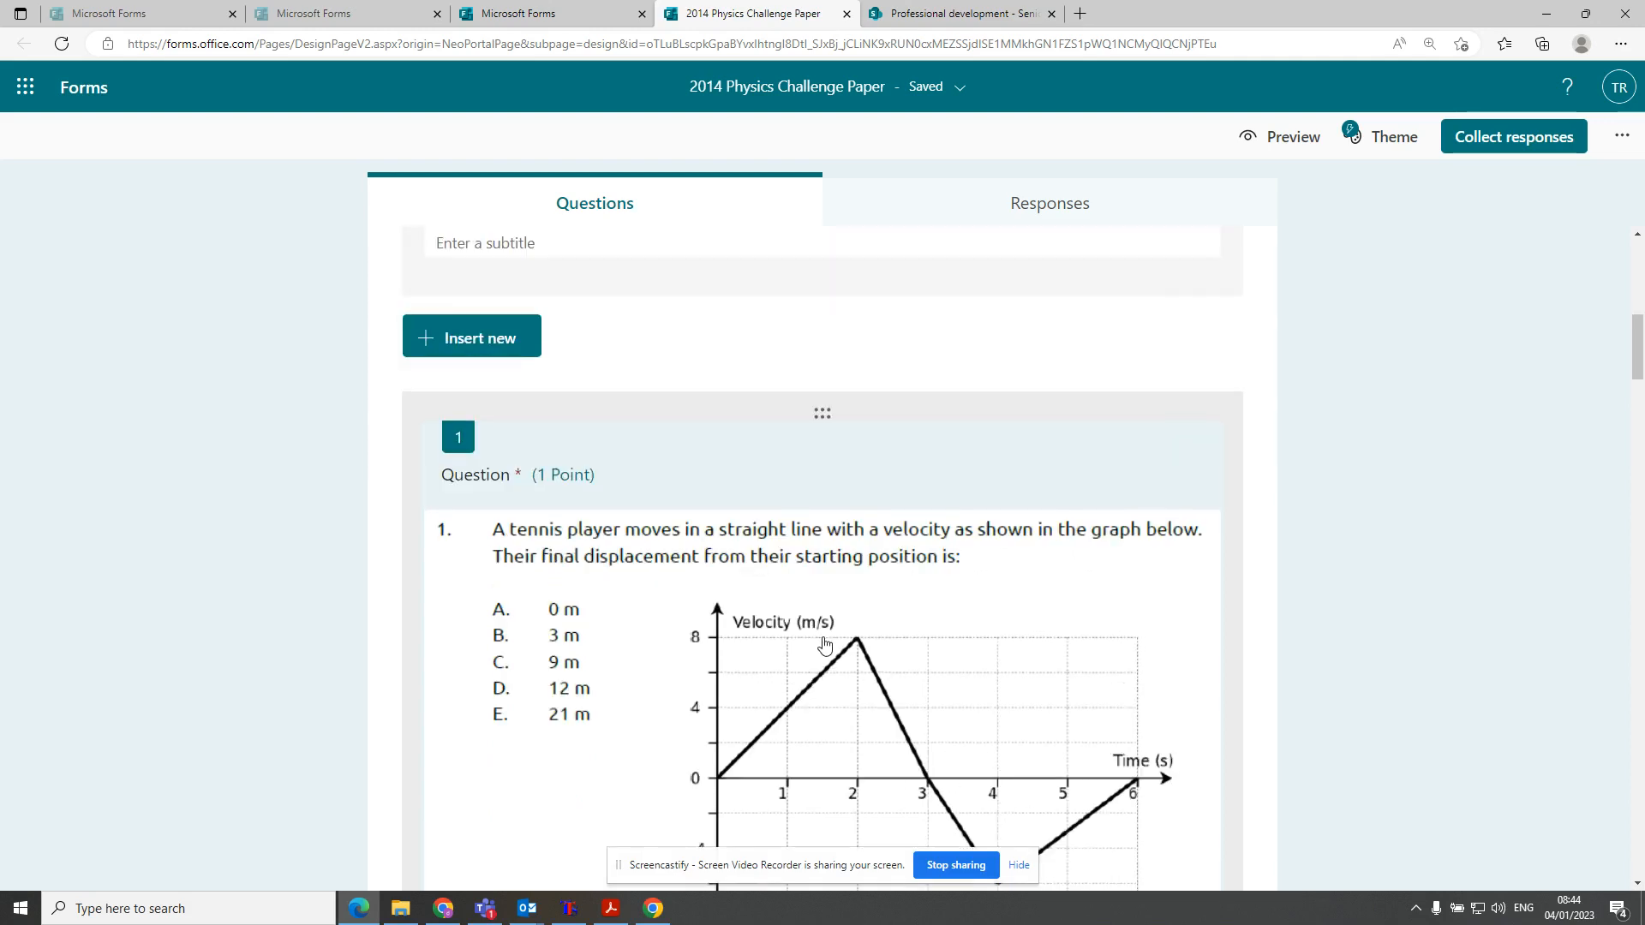
scroll(813, 460, "down", 6)
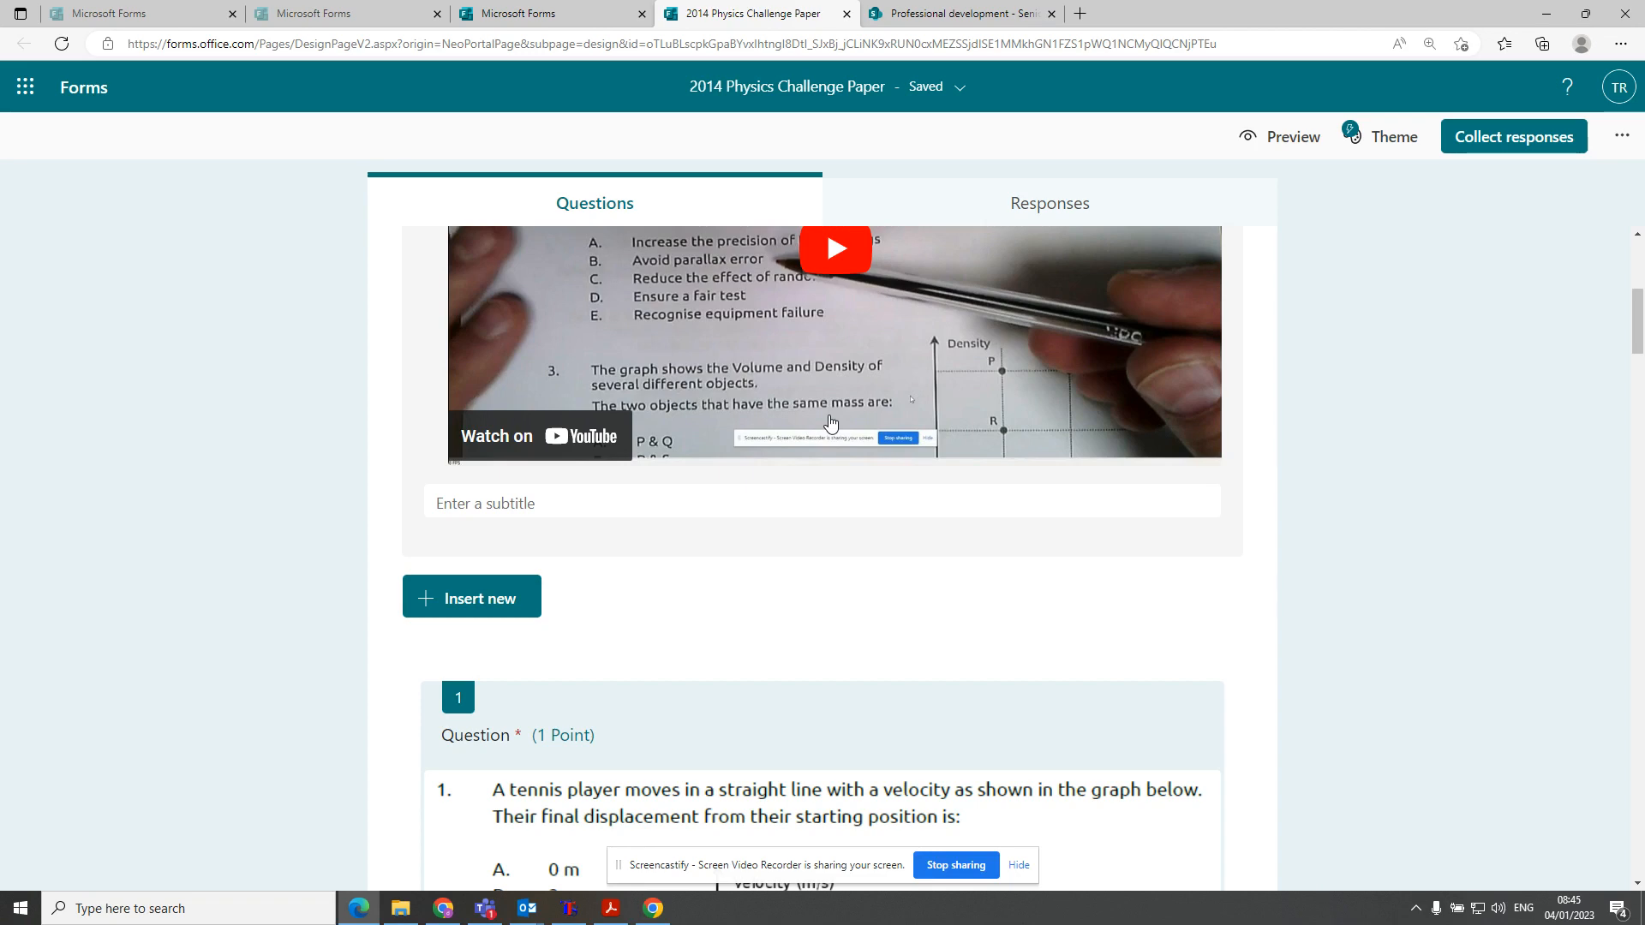
scroll(896, 504, "down", 17)
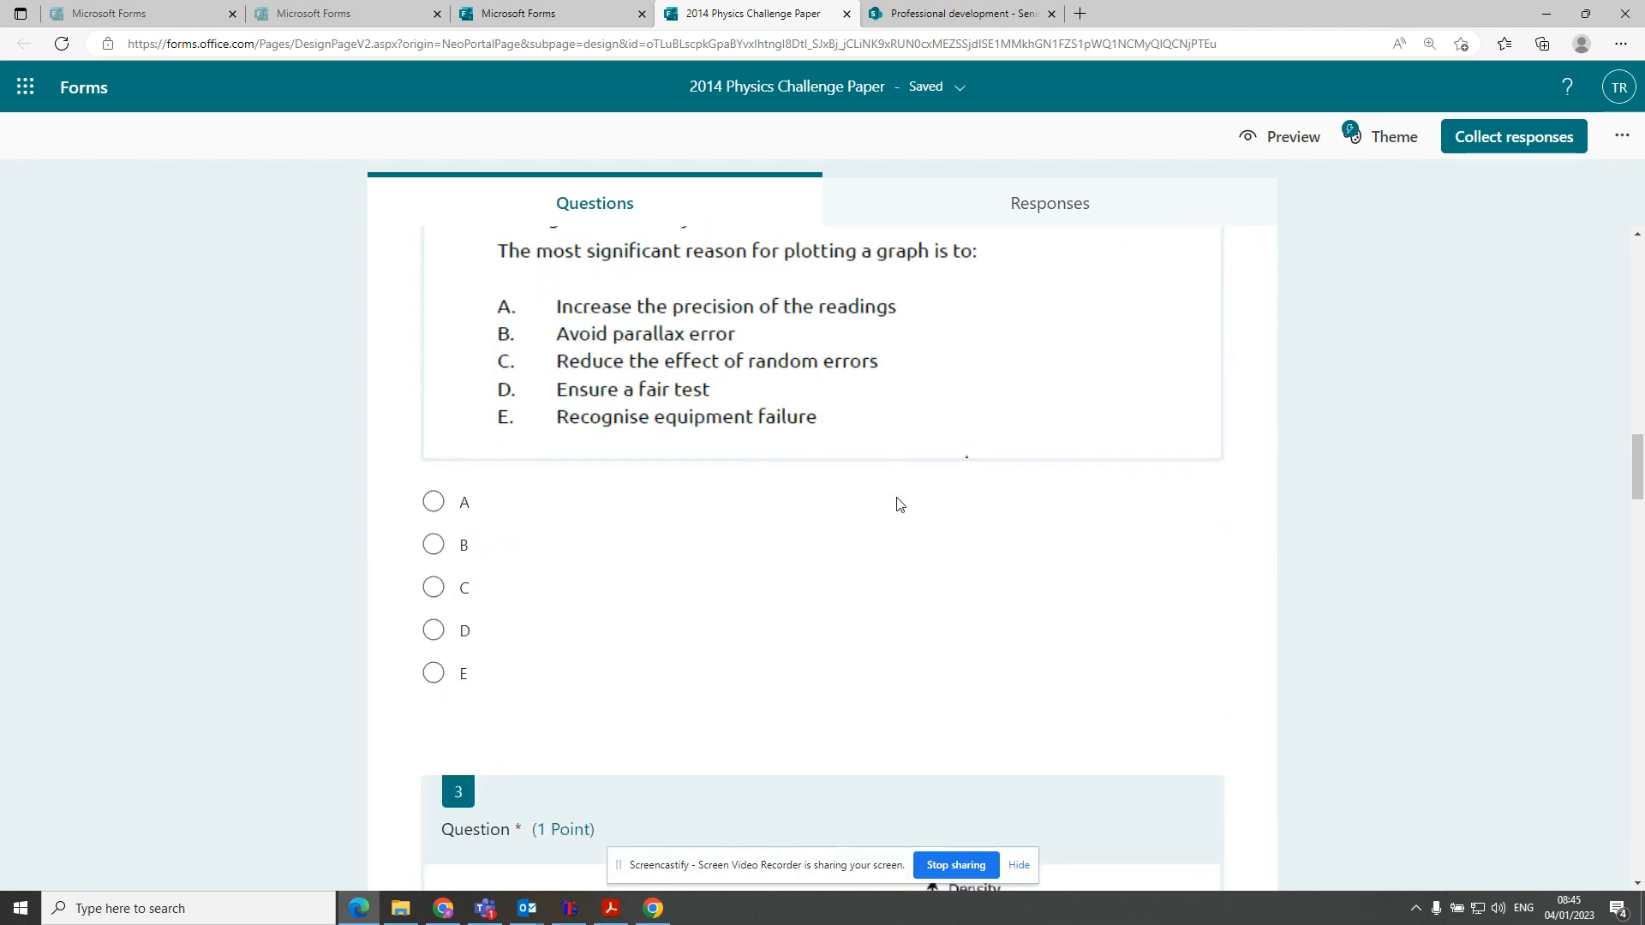
scroll(896, 504, "down", 7)
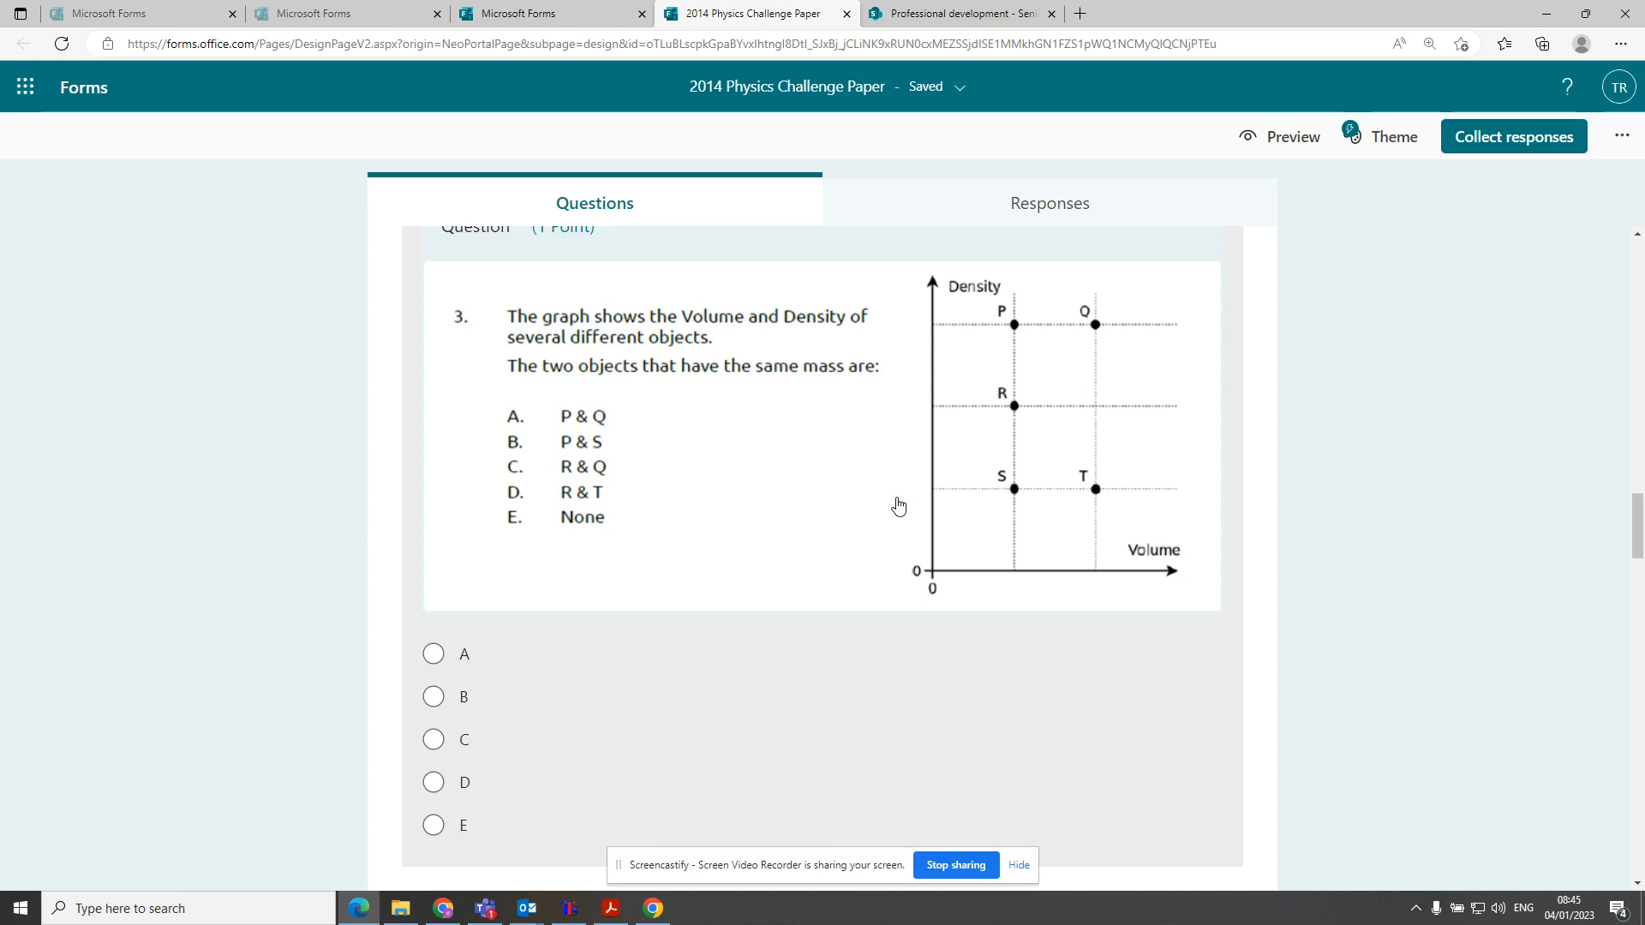
scroll(898, 505, "down", 2)
scroll(896, 503, "up", 10)
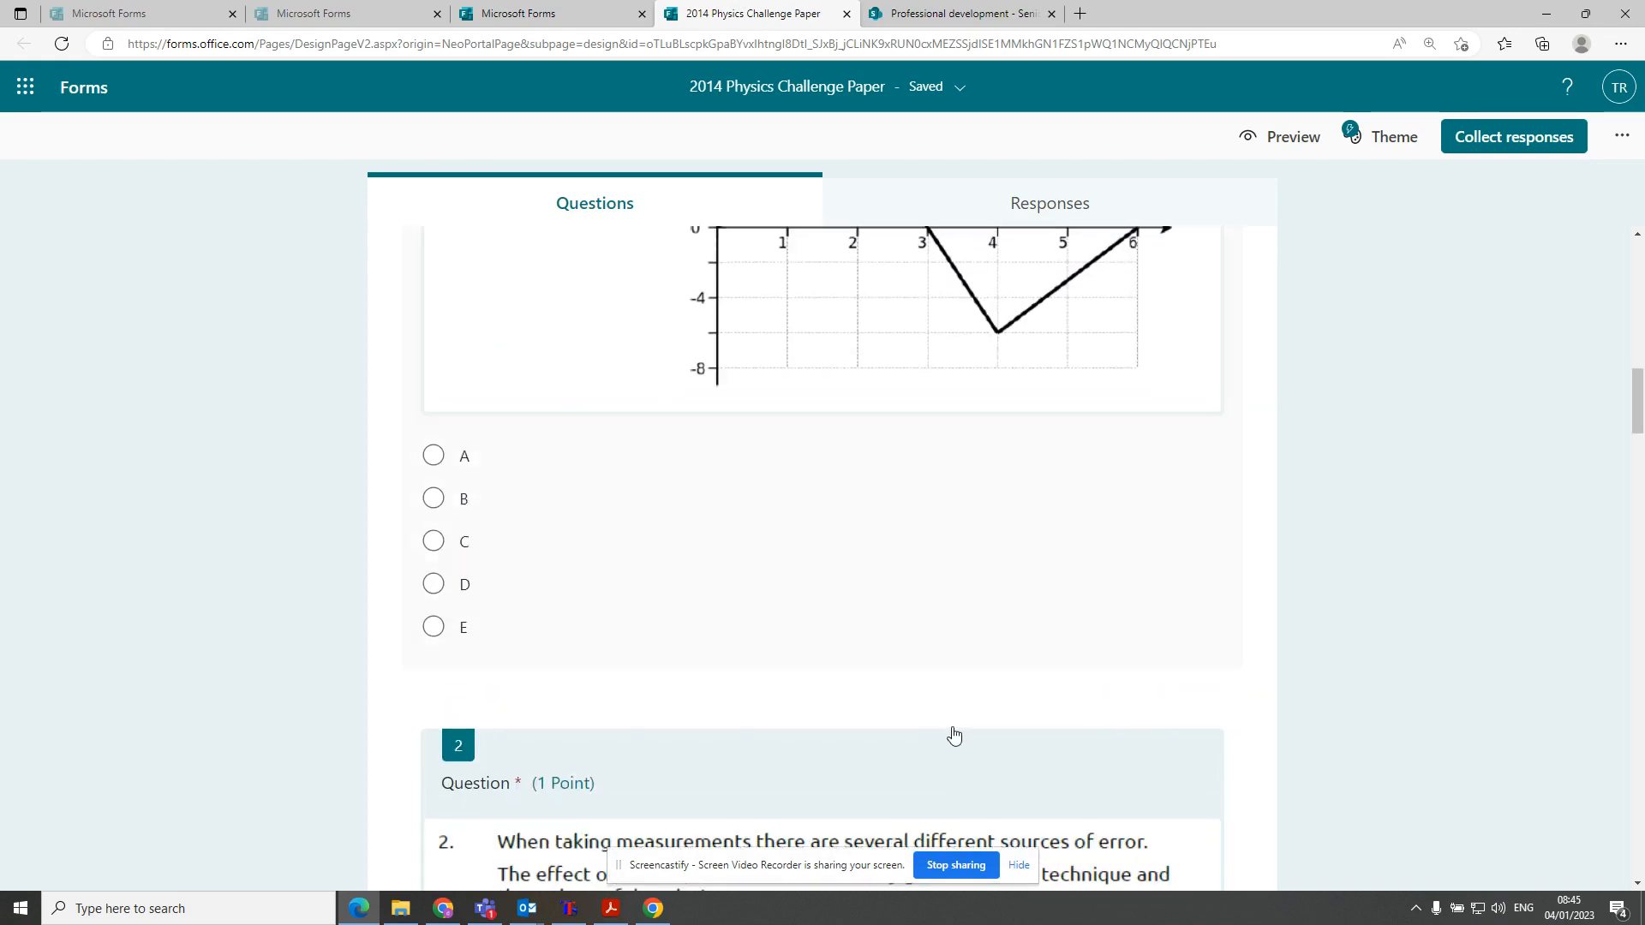